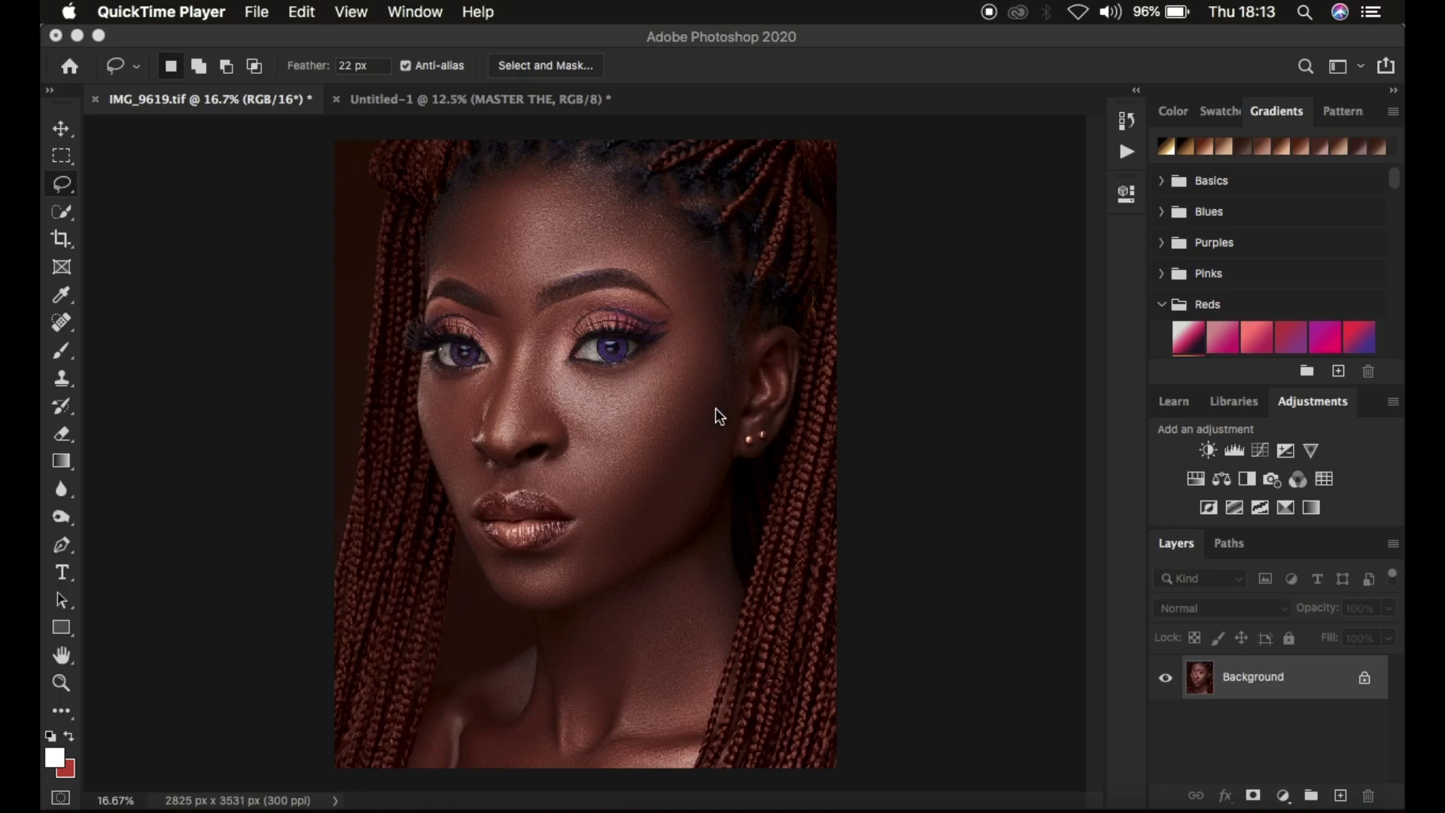
Add a Black & White adjustment layer above the portrait, blended with Multiply at 4% opacity
{"action": "left_click", "coordinate": [684, 38]}
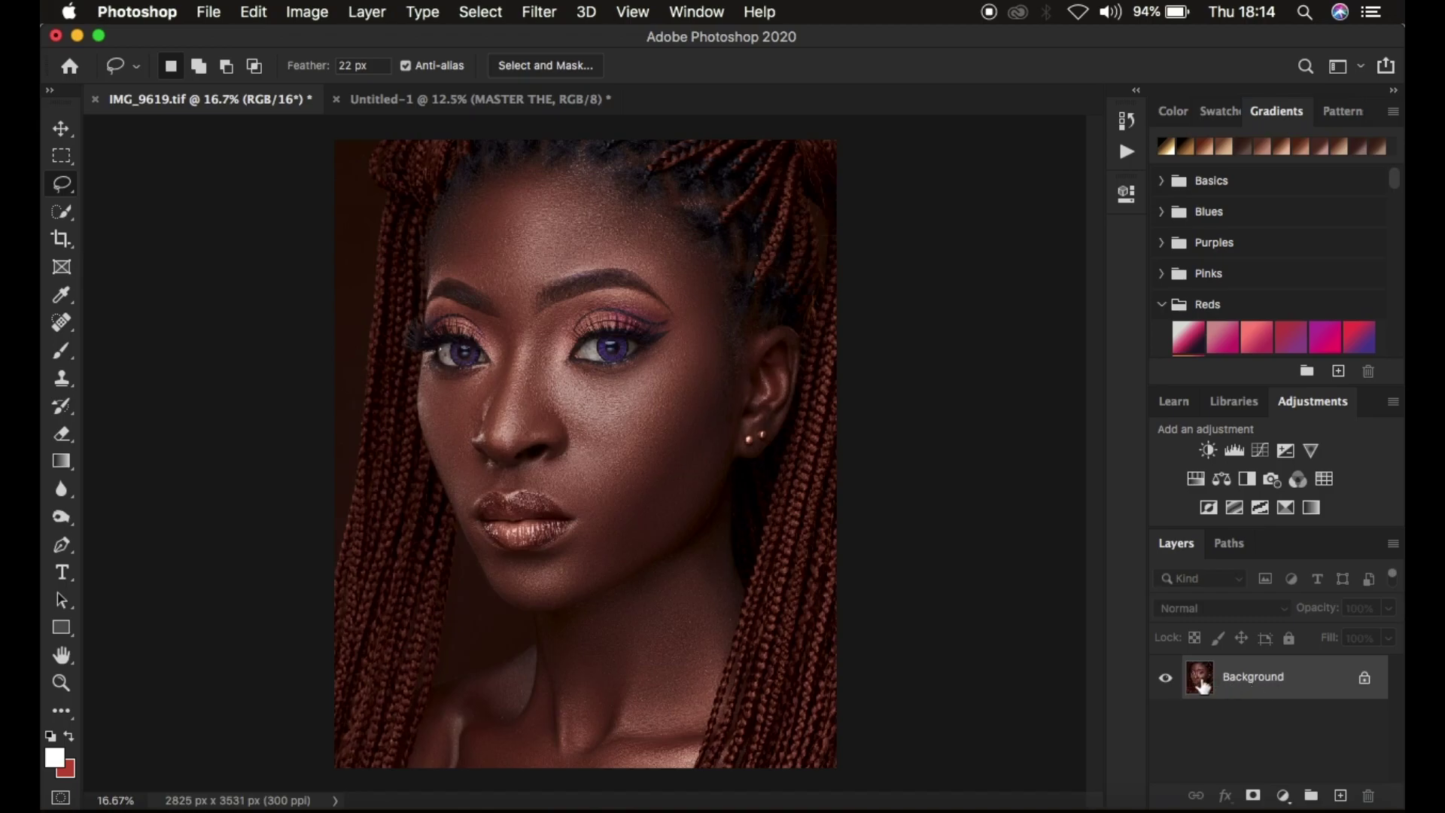
{"action": "left_click", "coordinate": [1283, 796]}
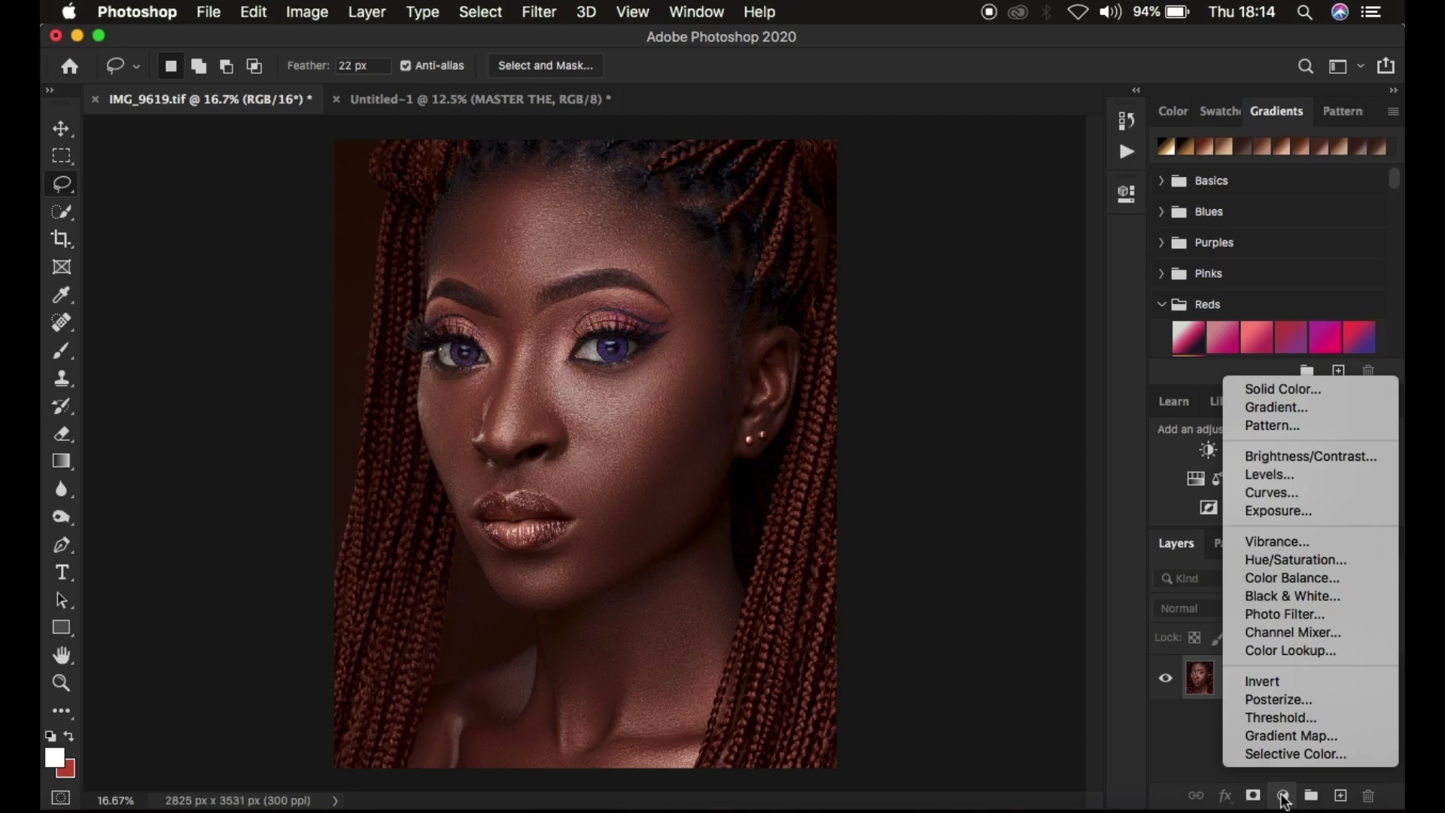
{"action": "left_click", "coordinate": [1285, 601]}
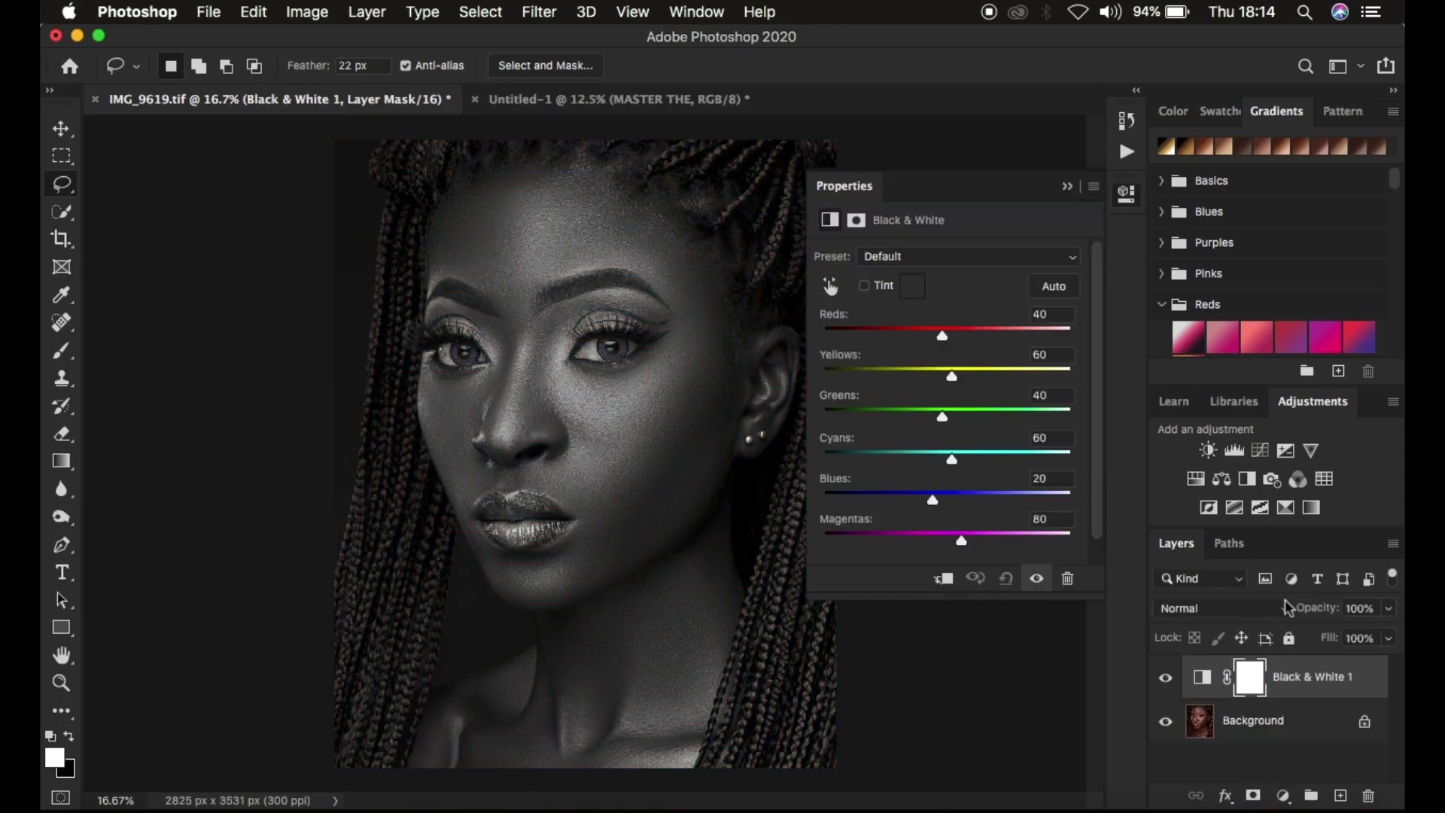
{"action": "left_click", "coordinate": [1213, 610]}
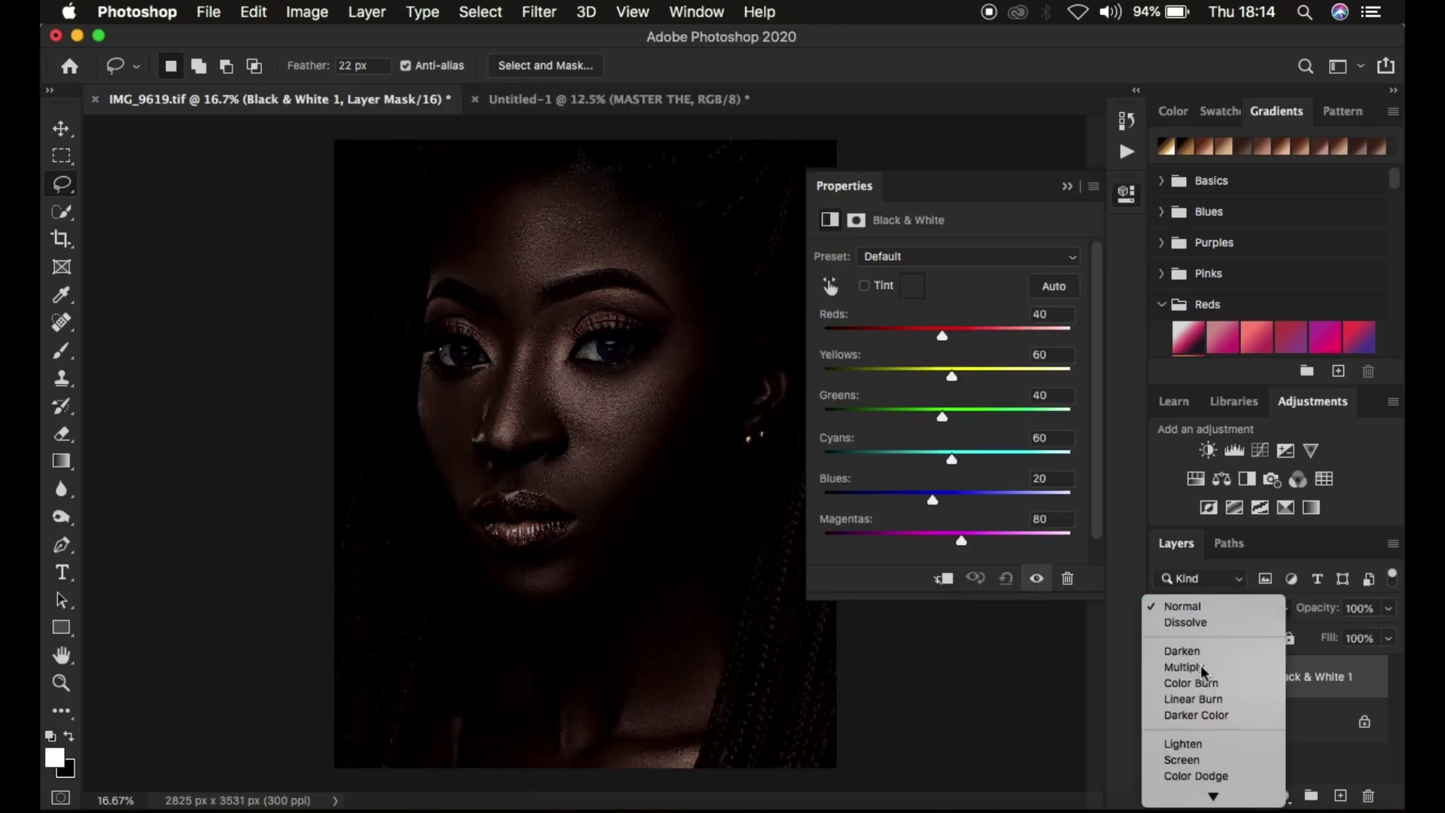
{"action": "left_click", "coordinate": [1185, 667]}
{"action": "left_click_drag", "start_coordinate": [1319, 616], "coordinate": [1215, 628]}
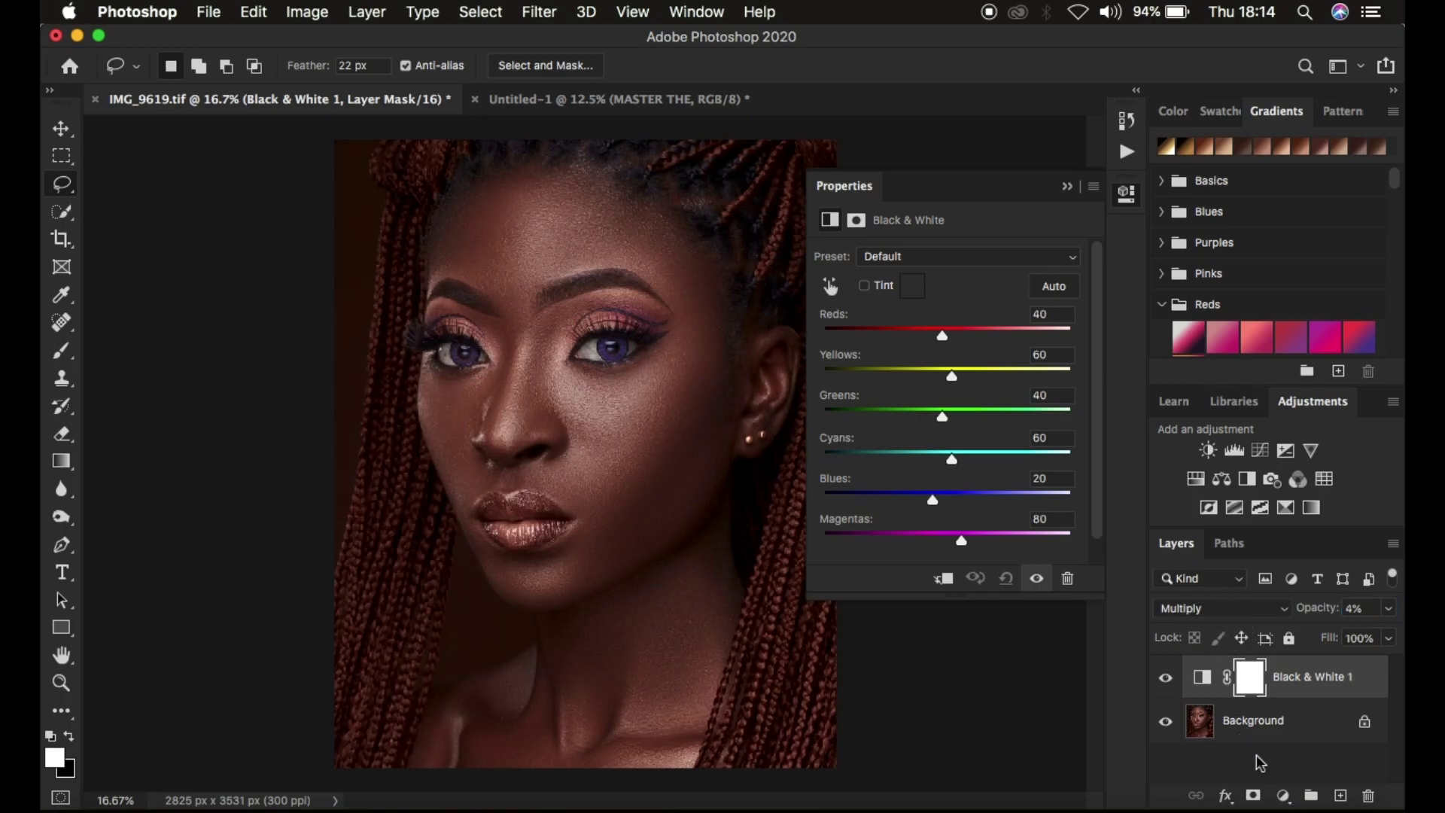
Add a Selective Color adjustment layer and set Cyan to +11% for the Reds
{"action": "left_click", "coordinate": [1283, 795]}
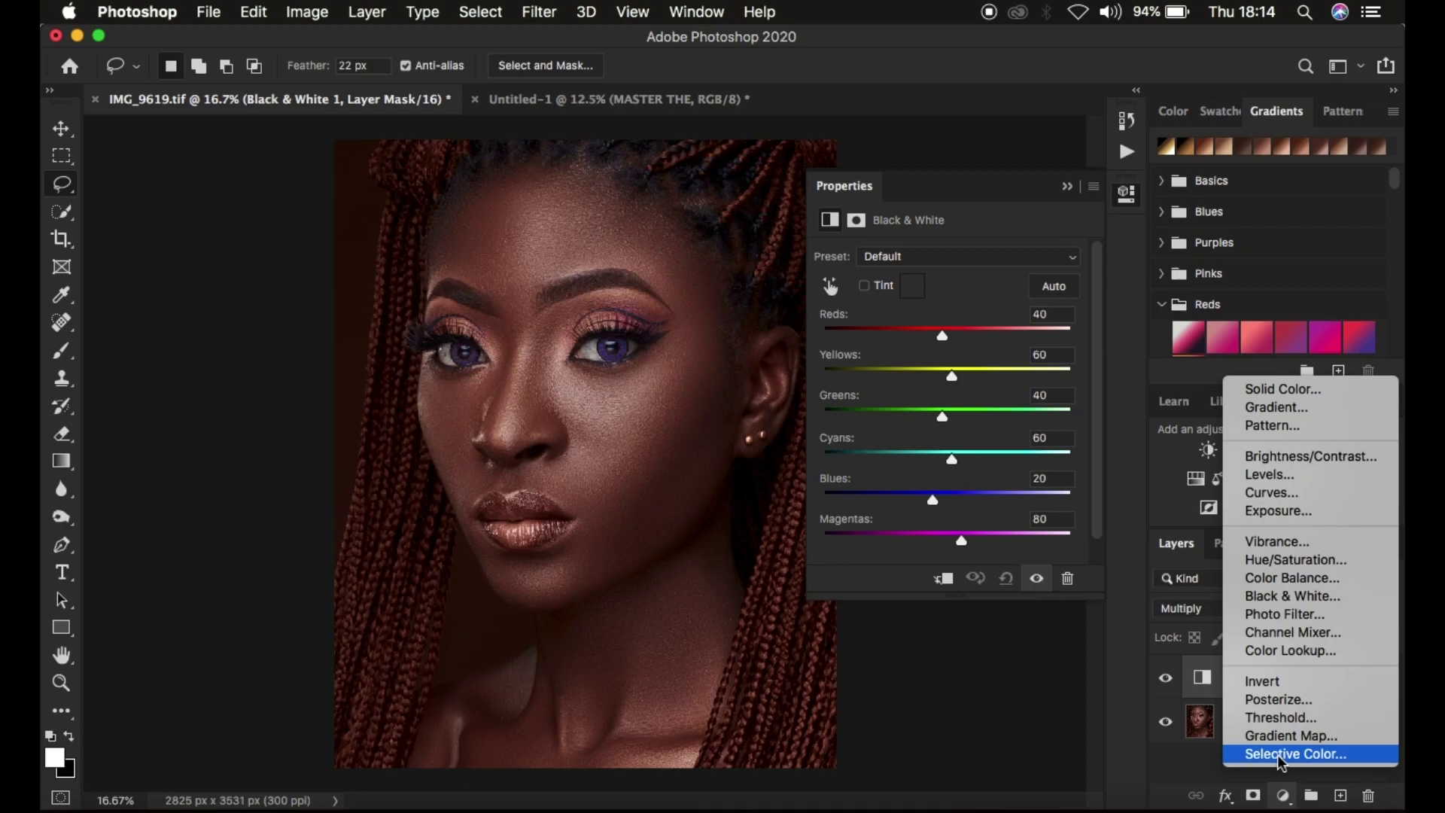
{"action": "left_click", "coordinate": [1282, 754]}
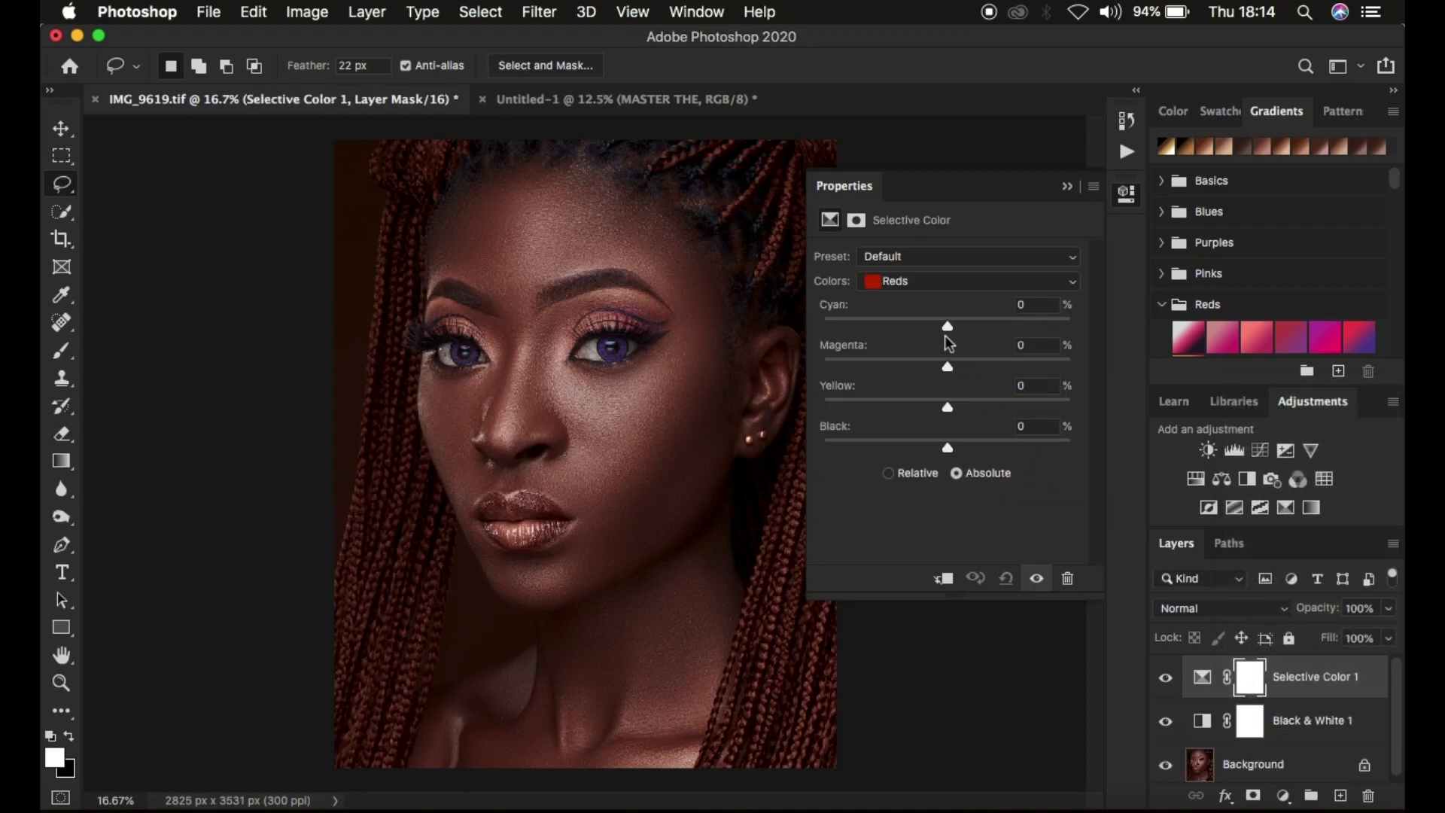
{"action": "left_click", "coordinate": [901, 281]}
{"action": "left_click", "coordinate": [906, 282]}
{"action": "left_click_drag", "start_coordinate": [951, 327], "coordinate": [961, 326]}
Add a Hue/Saturation adjustment layer and set the Lightness of the Reds to -12
{"action": "left_click", "coordinate": [1284, 796]}
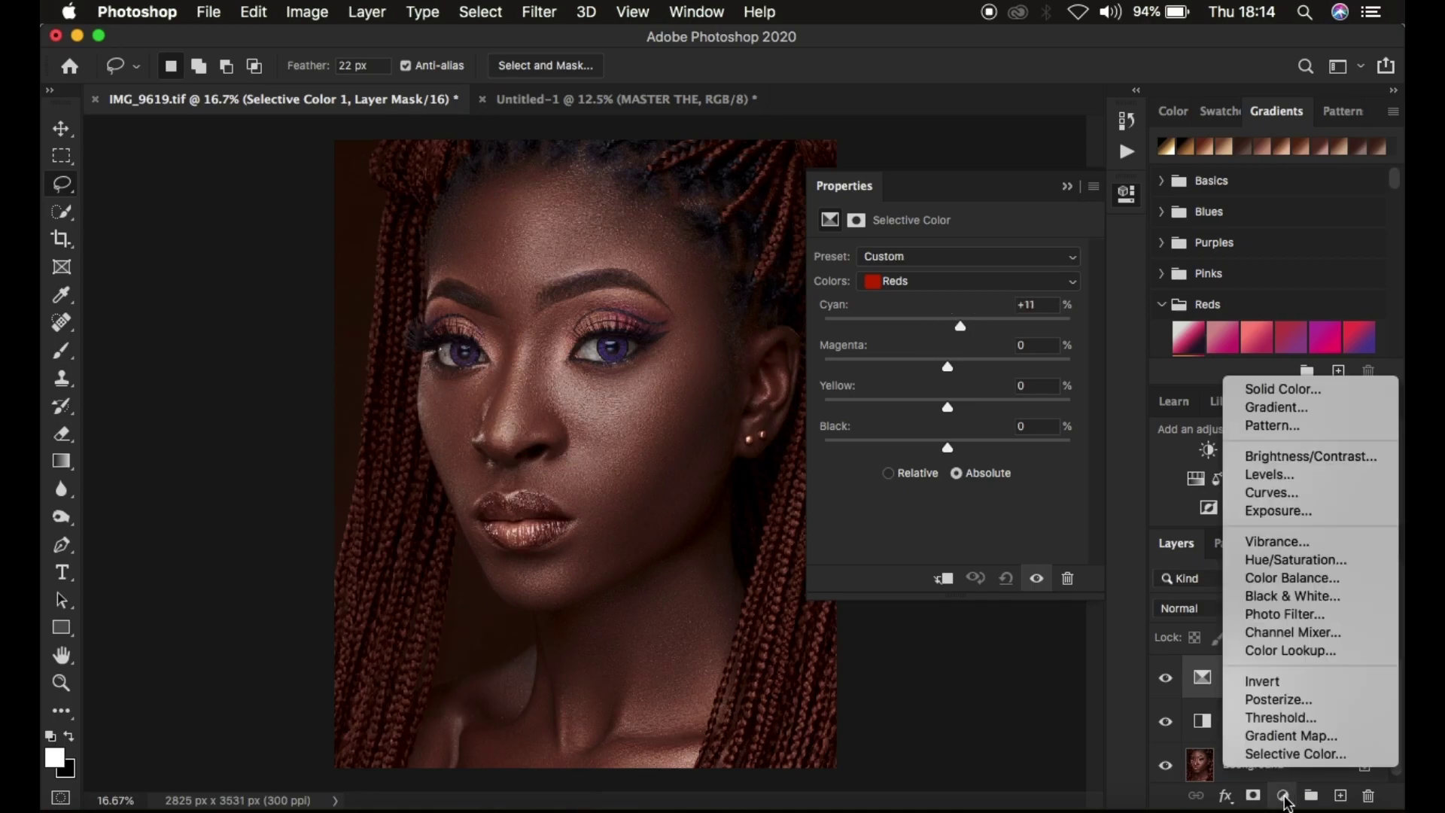
{"action": "left_click", "coordinate": [1275, 562]}
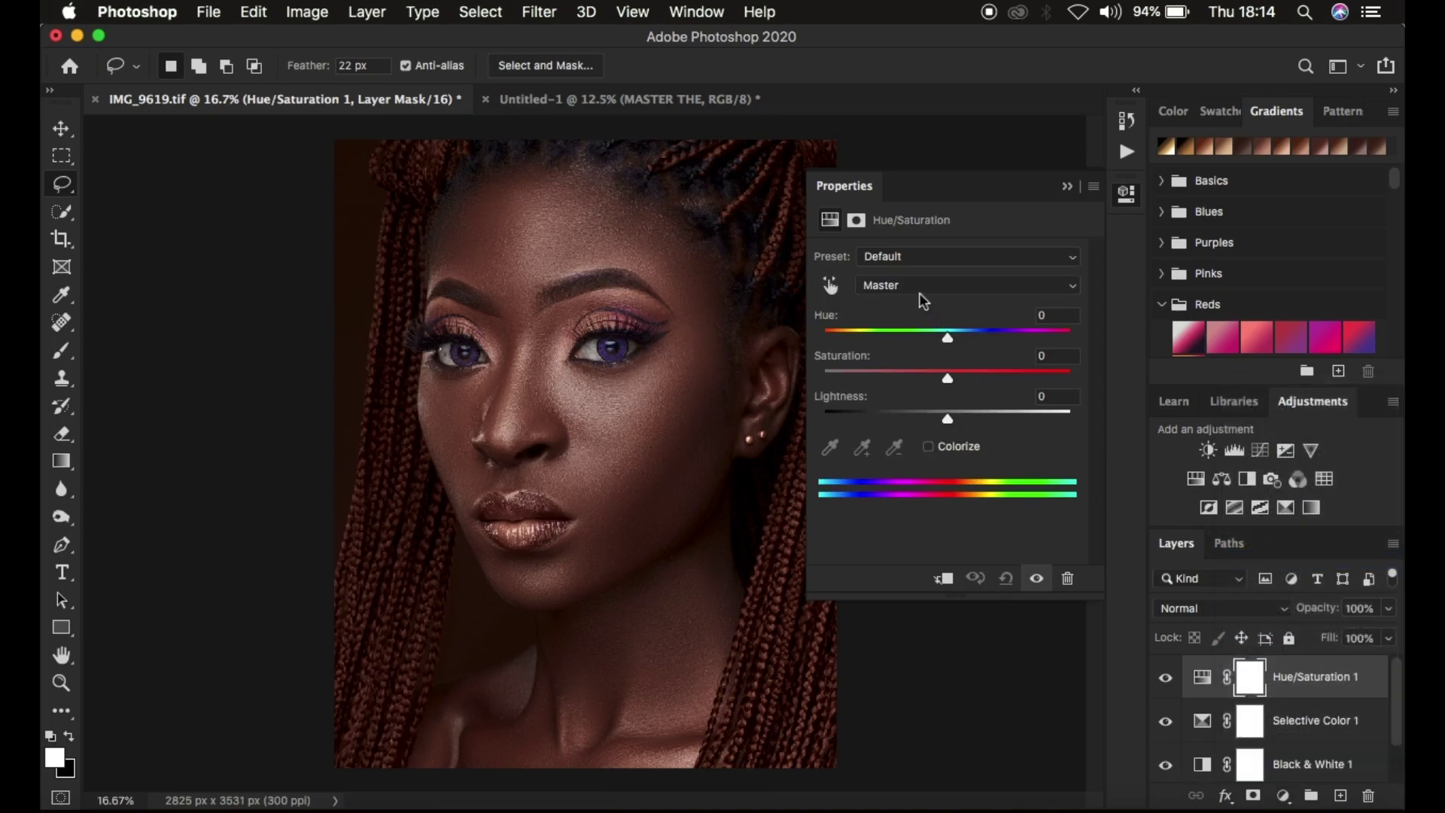
{"action": "left_click", "coordinate": [915, 287]}
{"action": "left_click", "coordinate": [906, 300]}
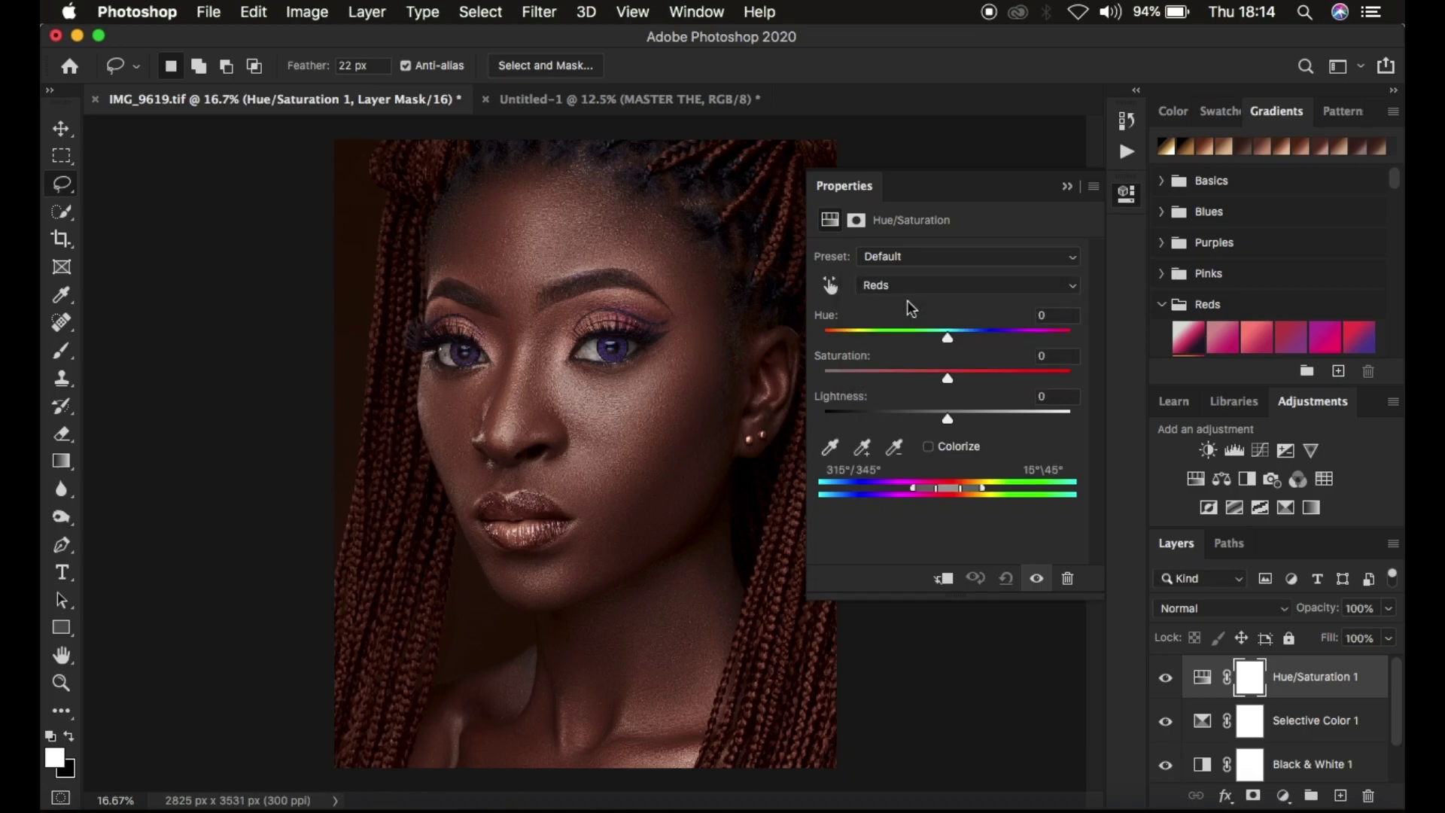
{"action": "left_click_drag", "start_coordinate": [940, 420], "coordinate": [931, 423]}
Add a Color Balance adjustment layer and set the Cyan-Red balance of the Highlights to -3
{"action": "left_click", "coordinate": [1283, 797]}
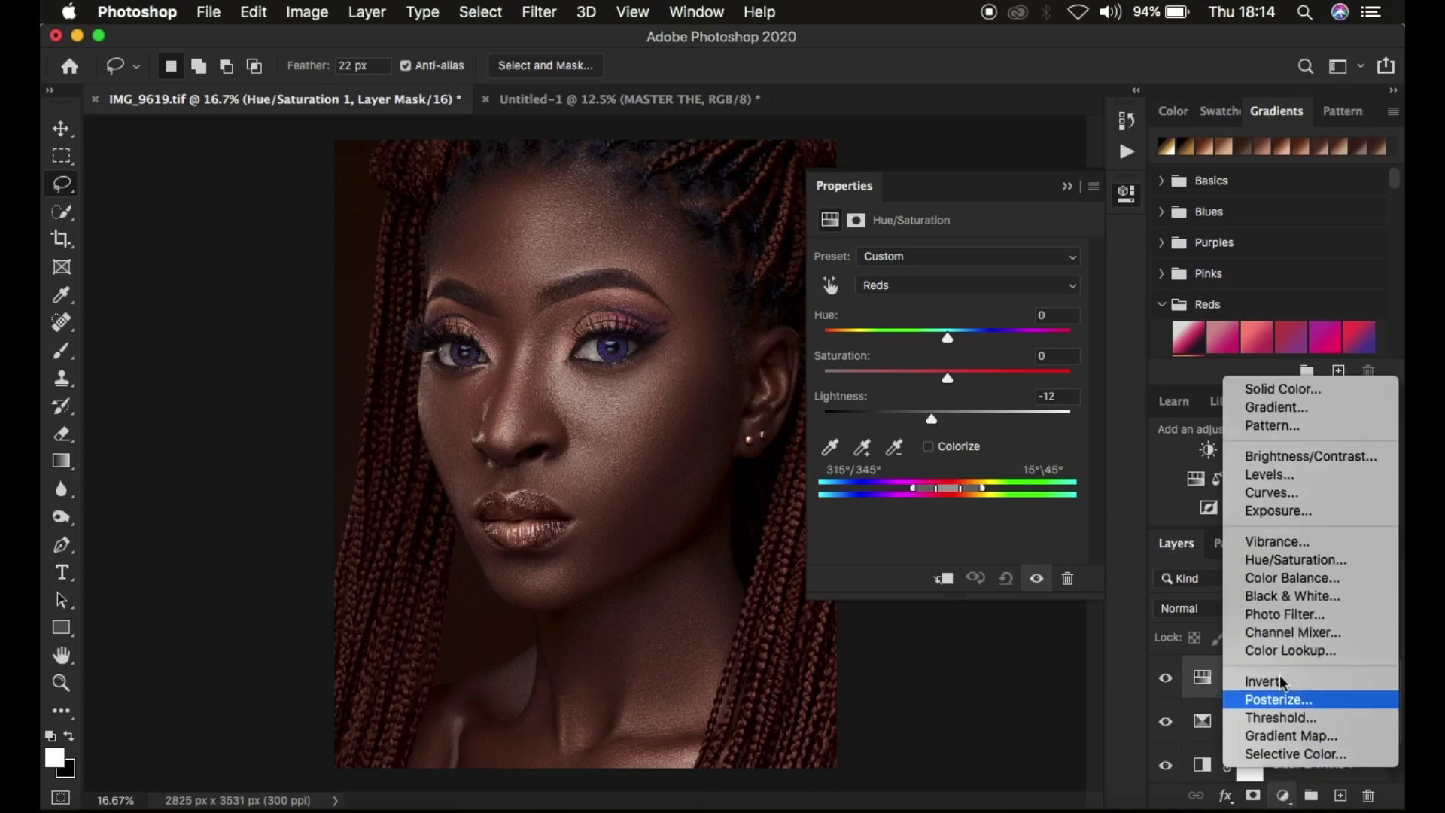
{"action": "left_click", "coordinate": [1279, 580]}
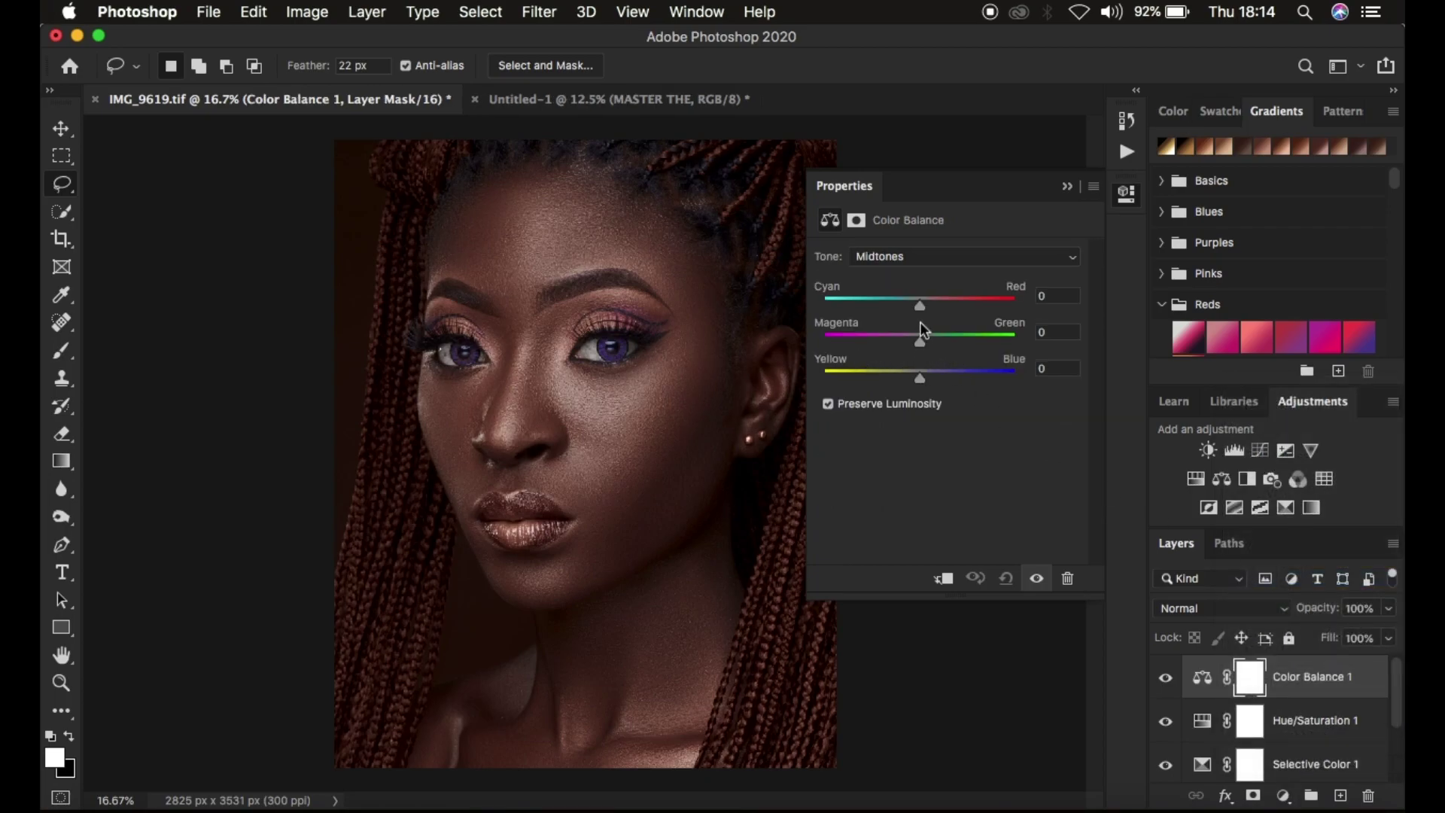
{"action": "left_click", "coordinate": [914, 260]}
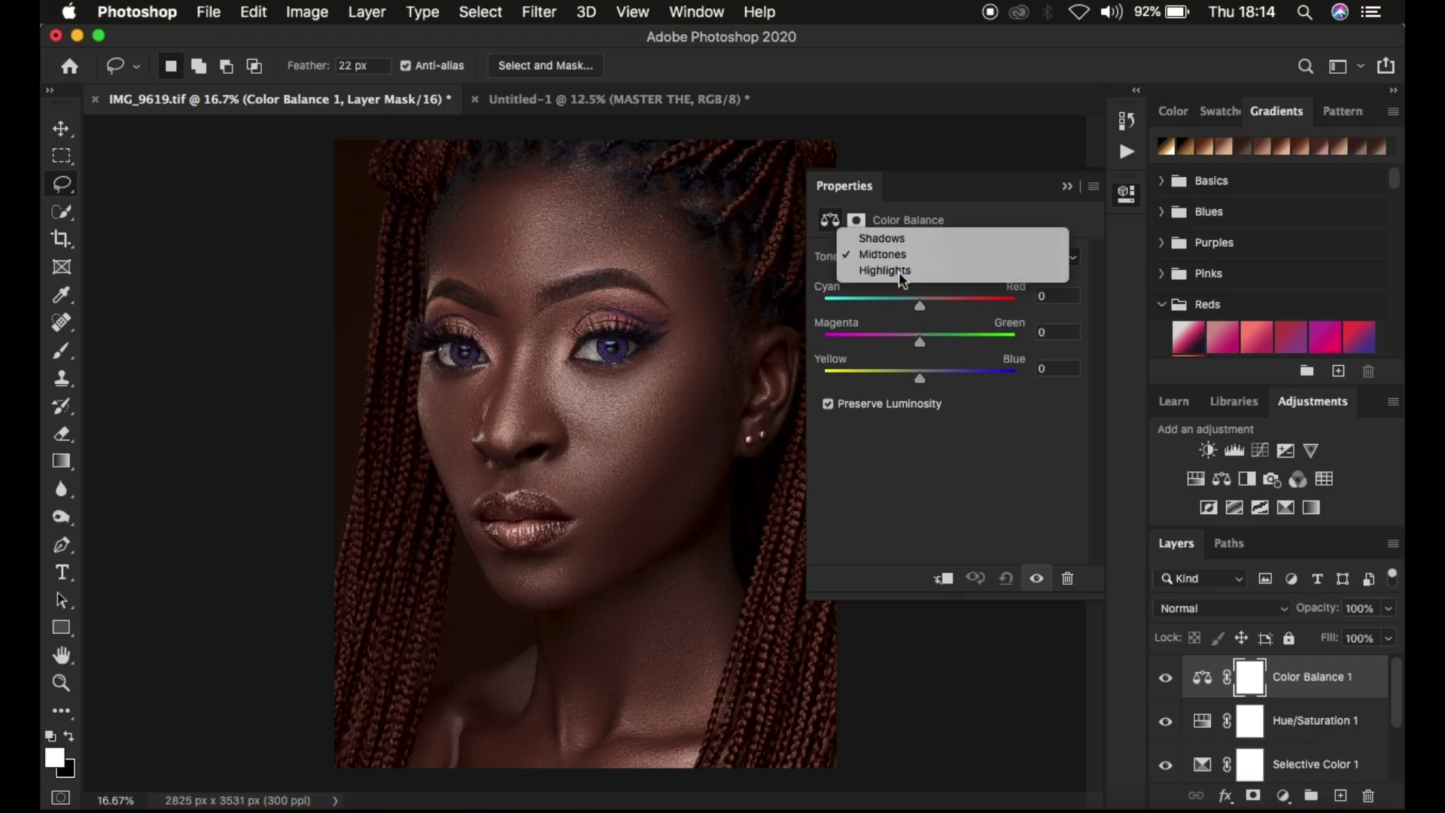
{"action": "left_click", "coordinate": [898, 271]}
{"action": "left_click_drag", "start_coordinate": [919, 306], "coordinate": [917, 306]}
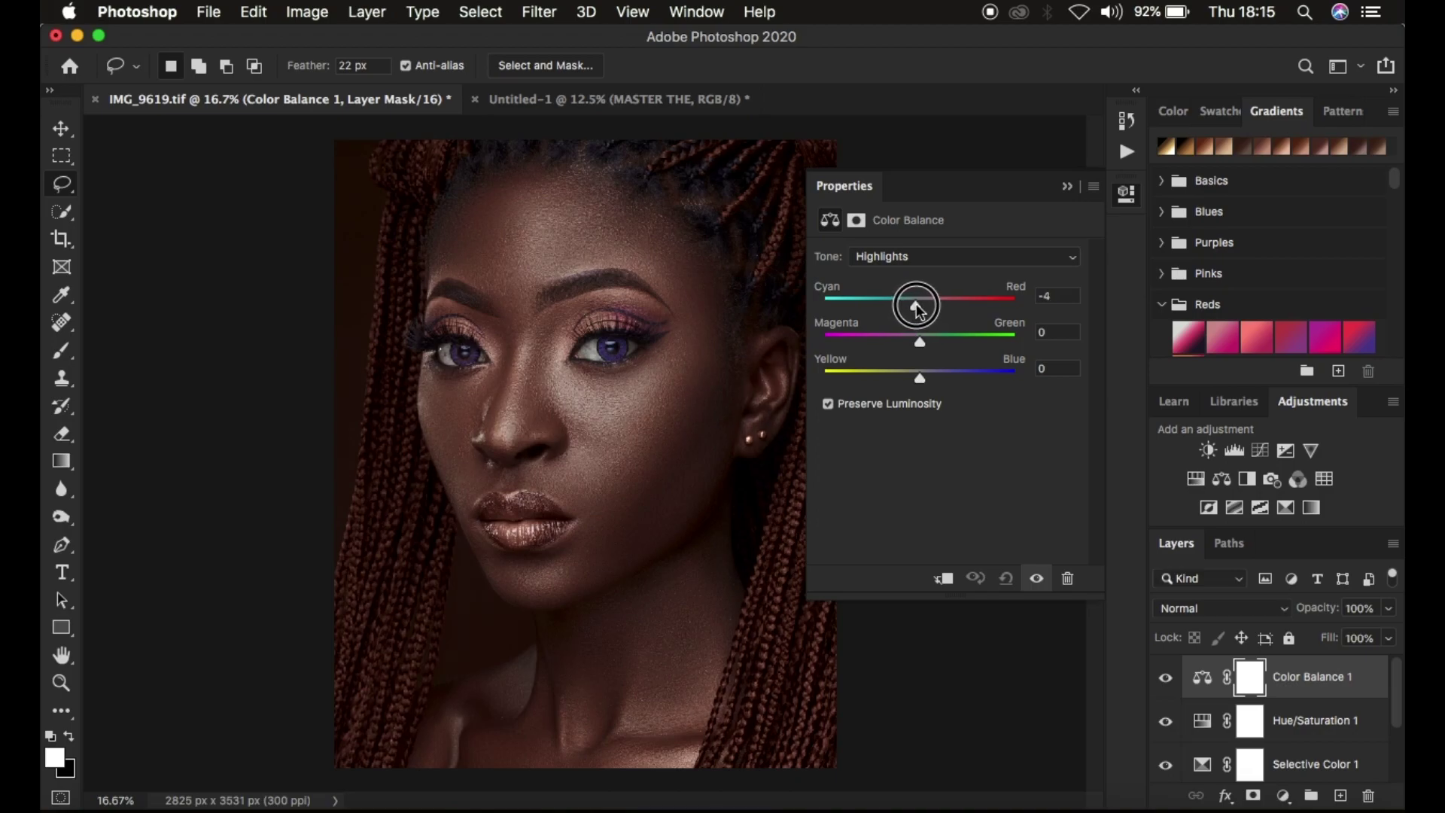
{"action": "left_click_drag", "start_coordinate": [918, 309], "coordinate": [919, 308]}
Compare the original portrait with the graded version by toggling the visibility of all adjustment layers
{"action": "scroll", "coordinate": [1342, 764], "scroll_direction": "down", "scroll_amount": 2}
{"action": "left_click", "coordinate": [1165, 762], "text": "alt"}
{"action": "left_click", "coordinate": [1165, 763], "text": "alt"}
{"action": "left_click", "coordinate": [1165, 762], "text": "alt"}
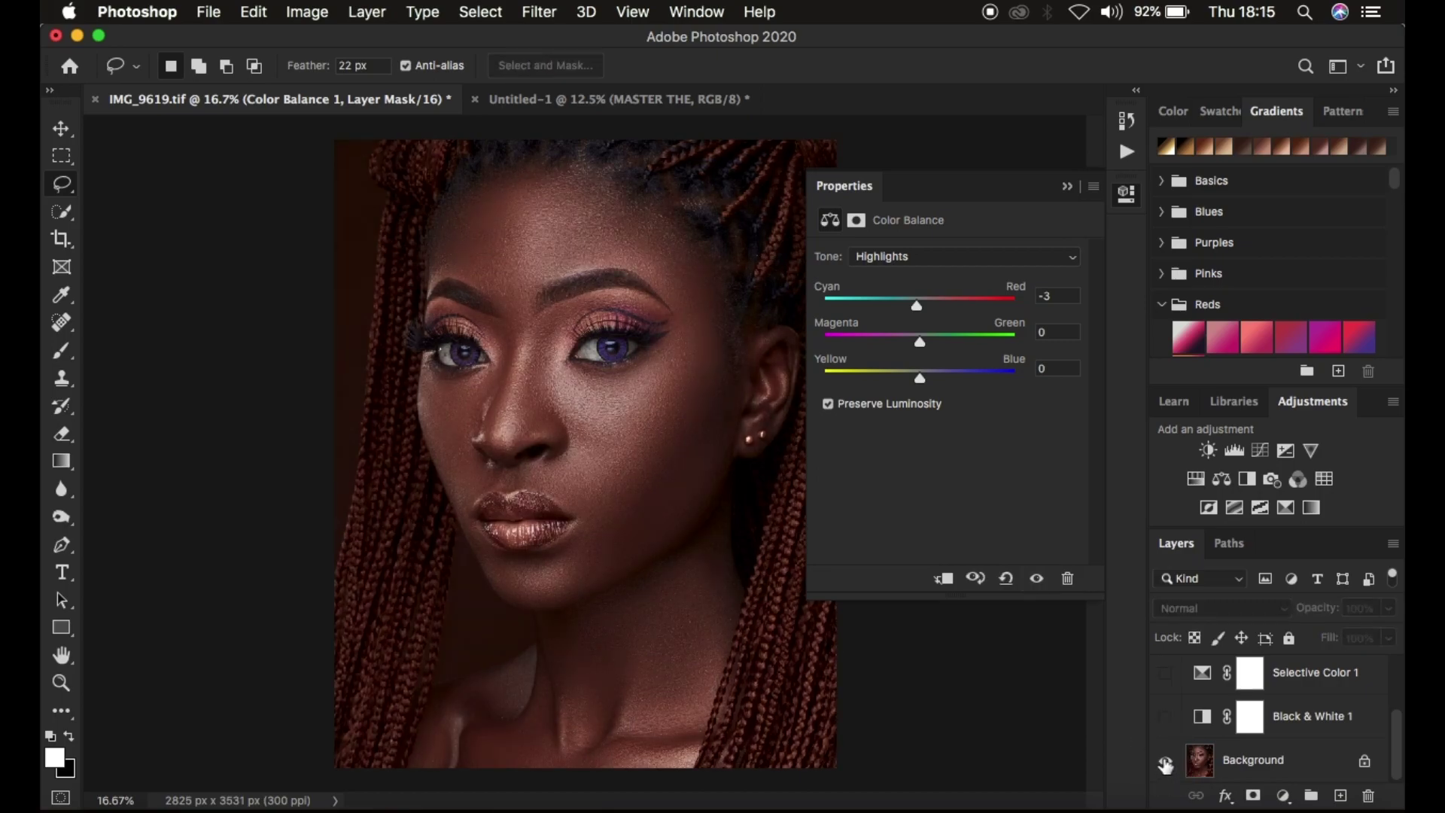
{"action": "left_click", "coordinate": [1165, 762], "text": "alt"}
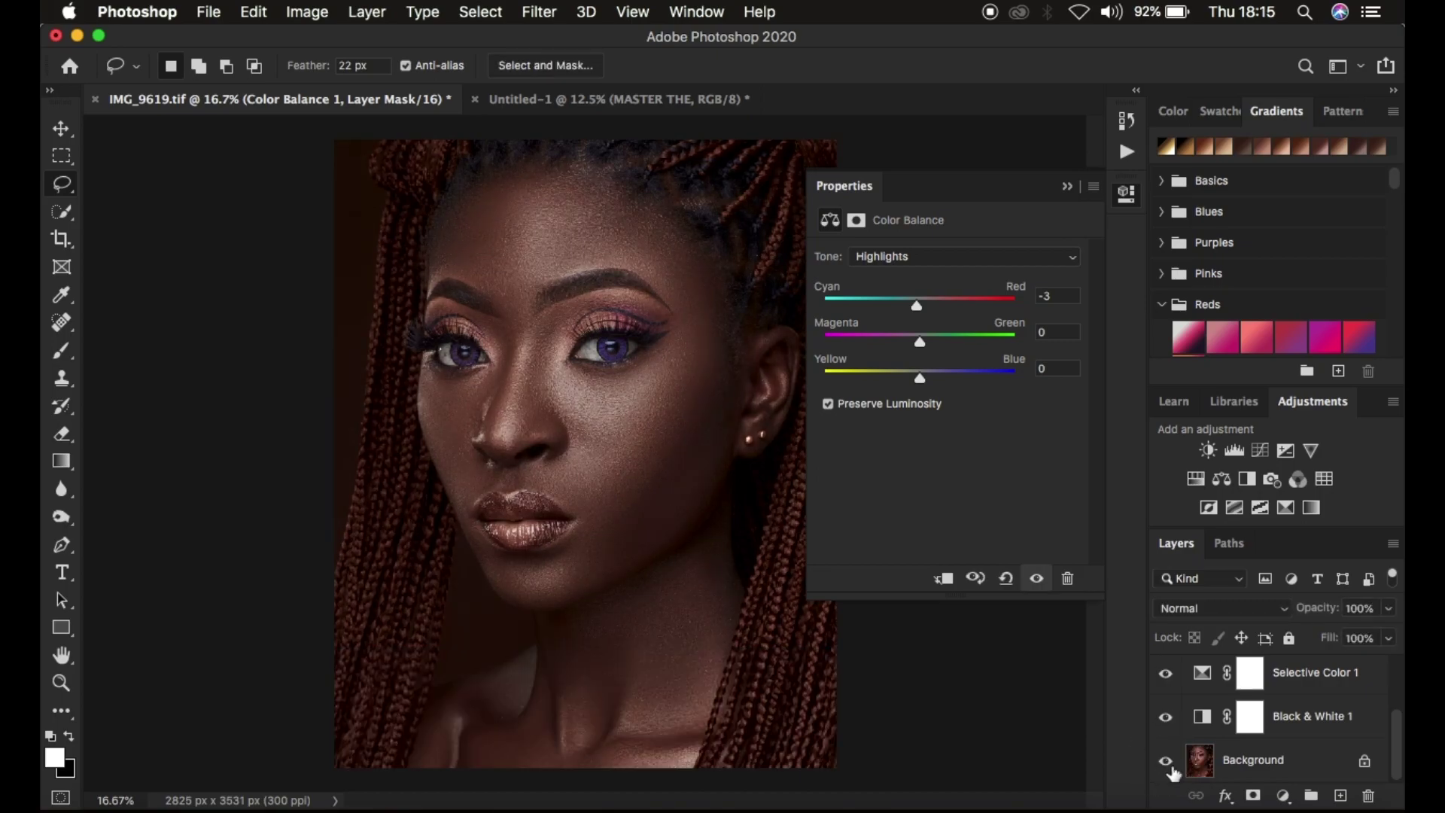
Add a second Selective Color adjustment layer and set Yellow to -1% and Black to +1% for the Blacks
{"action": "left_click", "coordinate": [1284, 797]}
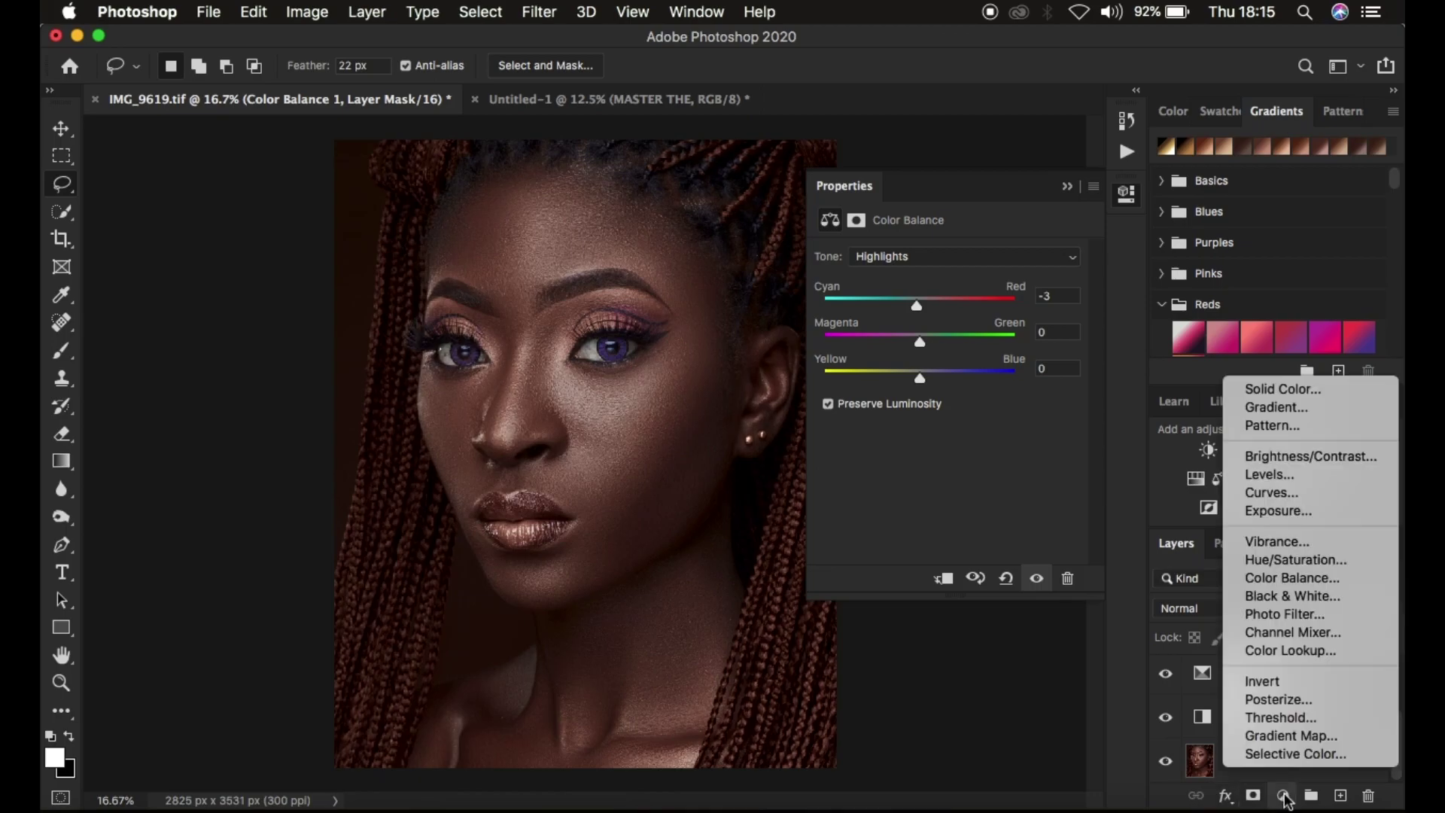
{"action": "key", "text": "Escape"}
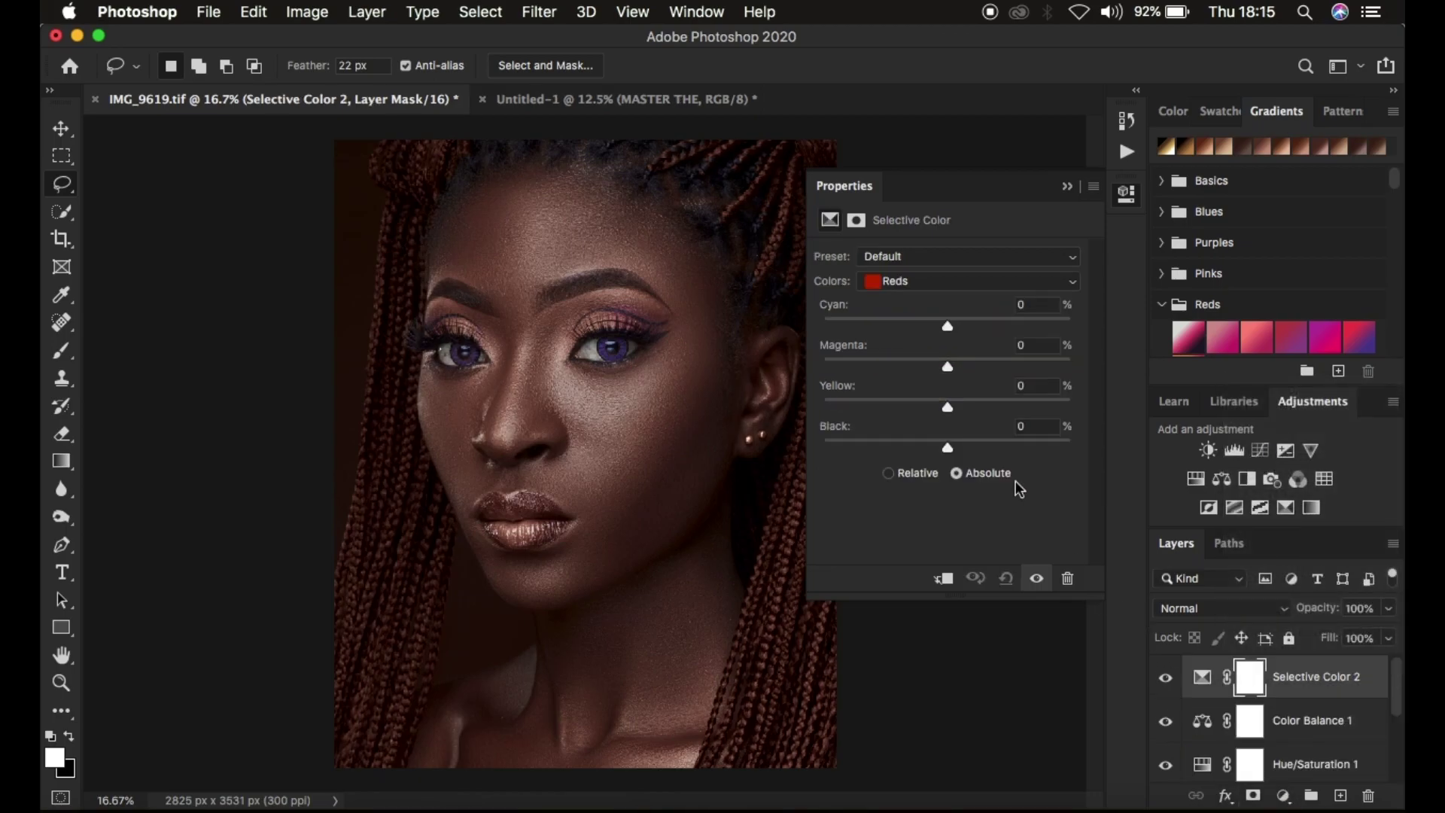
{"action": "left_click", "coordinate": [914, 284]}
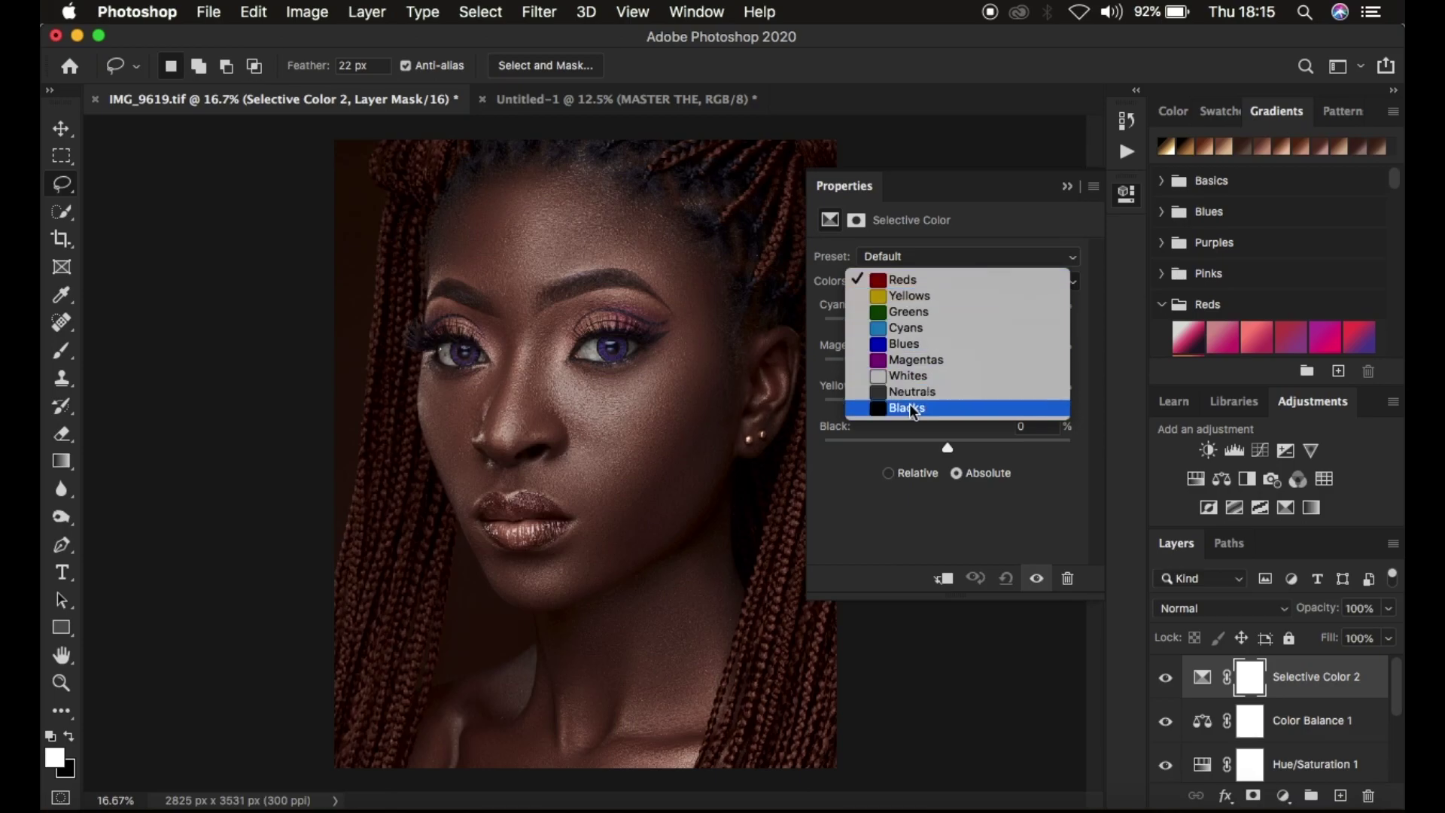
{"action": "left_click", "coordinate": [907, 334]}
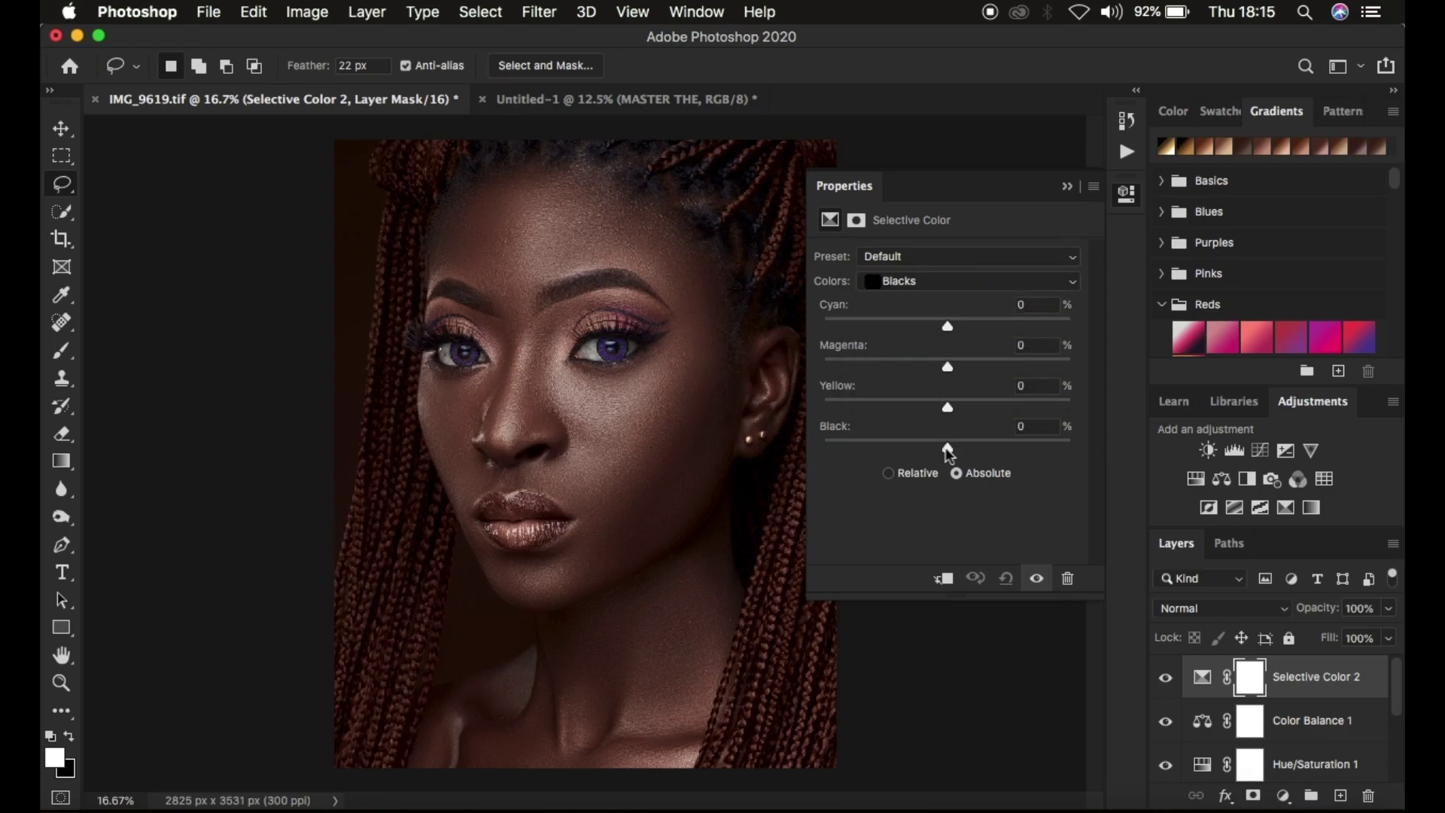
{"action": "left_click", "coordinate": [948, 410]}
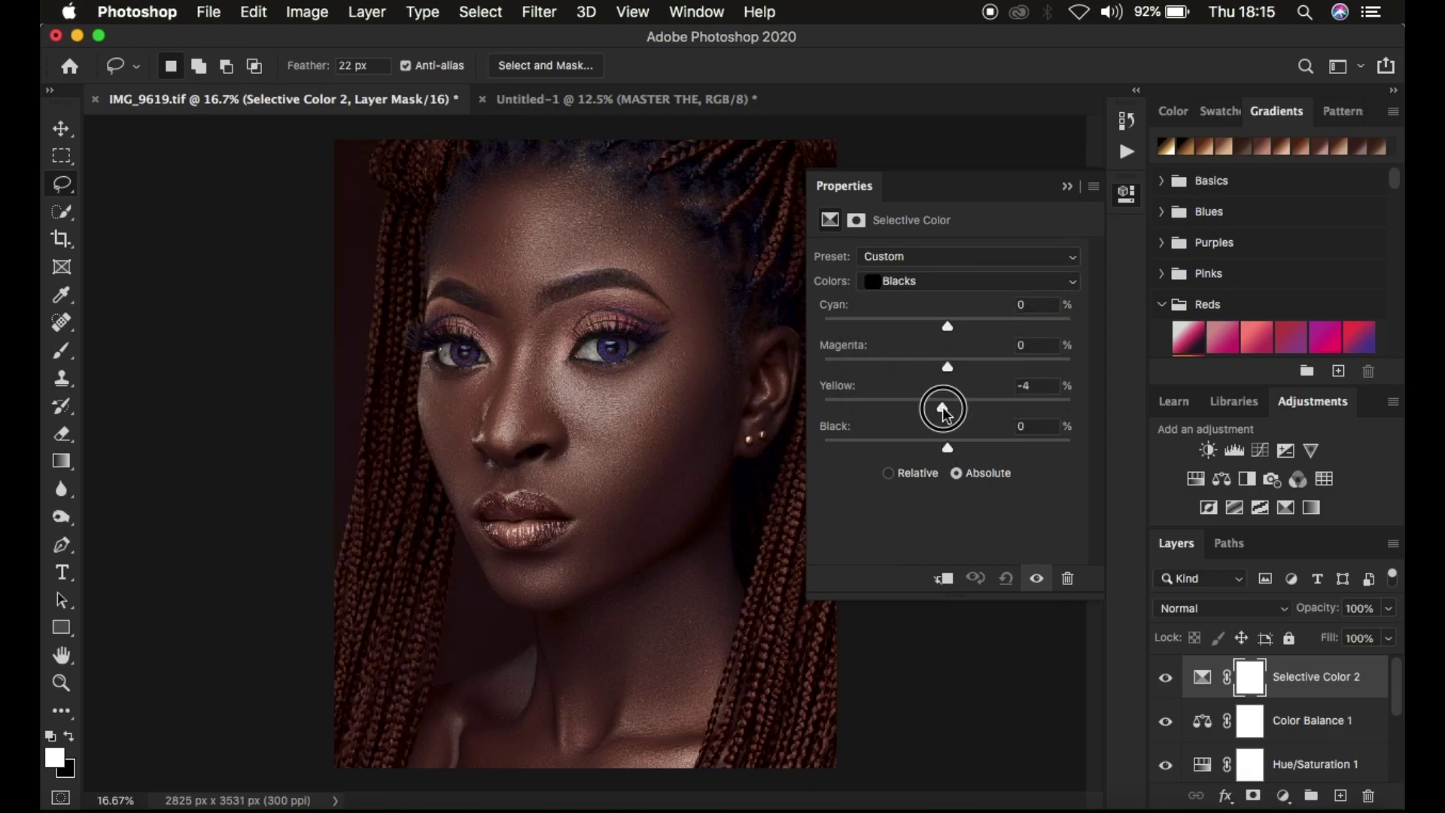
{"action": "left_click_drag", "start_coordinate": [951, 413], "coordinate": [948, 413]}
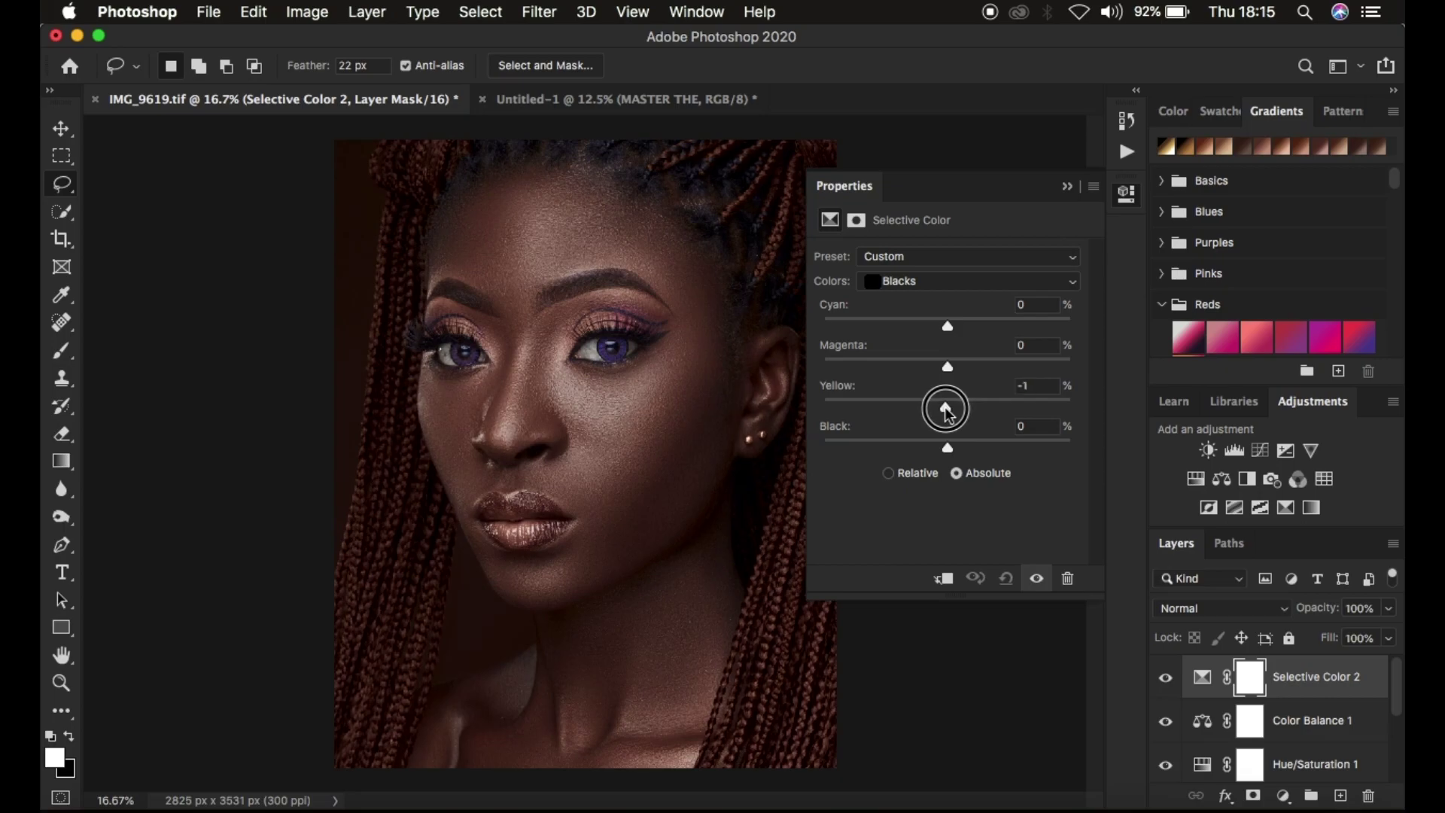
{"action": "left_click", "coordinate": [949, 449]}
{"action": "left_click_drag", "start_coordinate": [948, 447], "coordinate": [949, 448]}
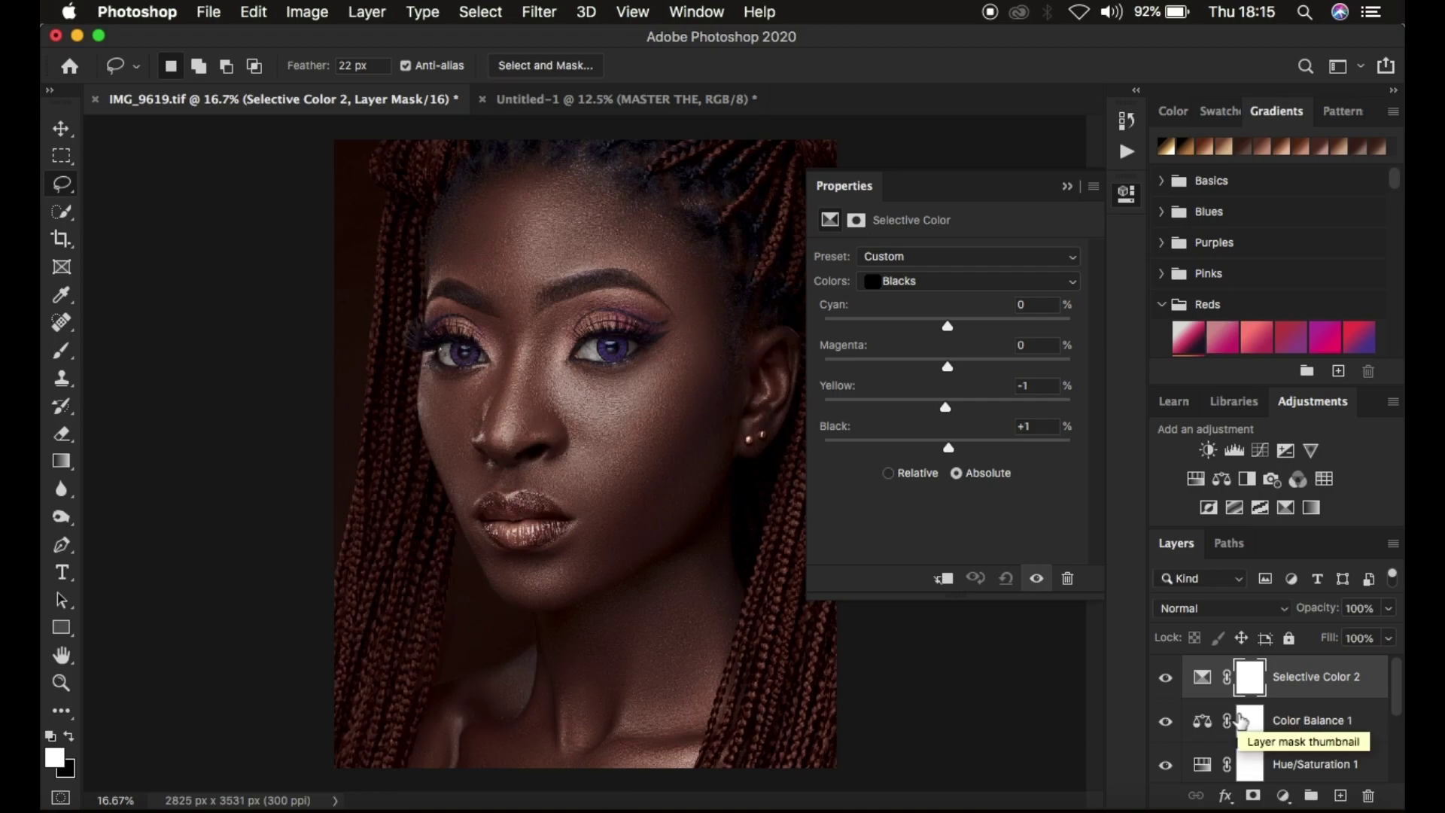
{"action": "left_click", "coordinate": [1066, 188]}
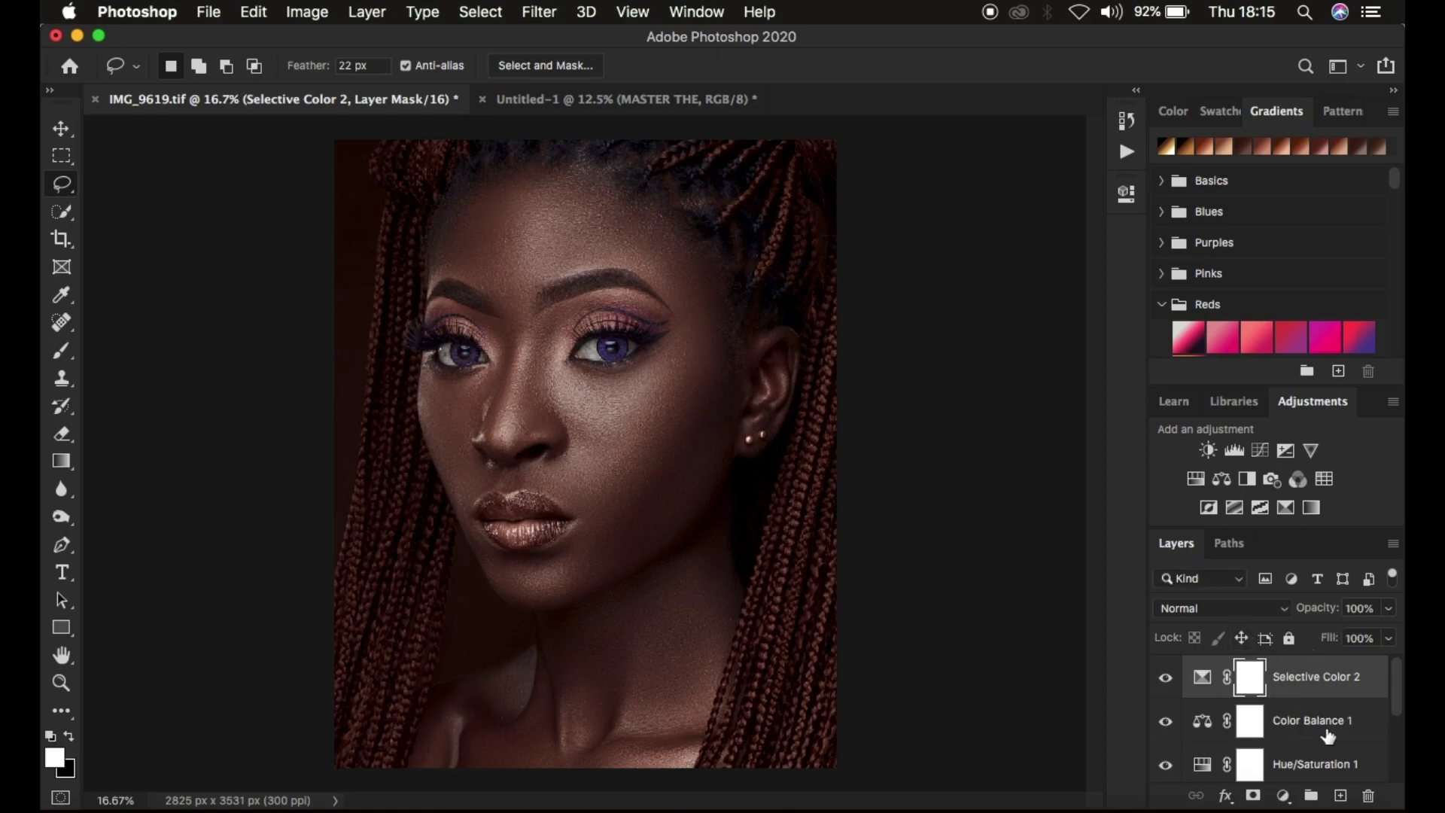
Compare the portrait before and after the full color grade by showing only the Background and restoring all layers
{"action": "scroll", "coordinate": [1328, 736], "scroll_direction": "down", "scroll_amount": 3}
{"action": "scroll", "coordinate": [1328, 737], "scroll_direction": "down", "scroll_amount": 1}
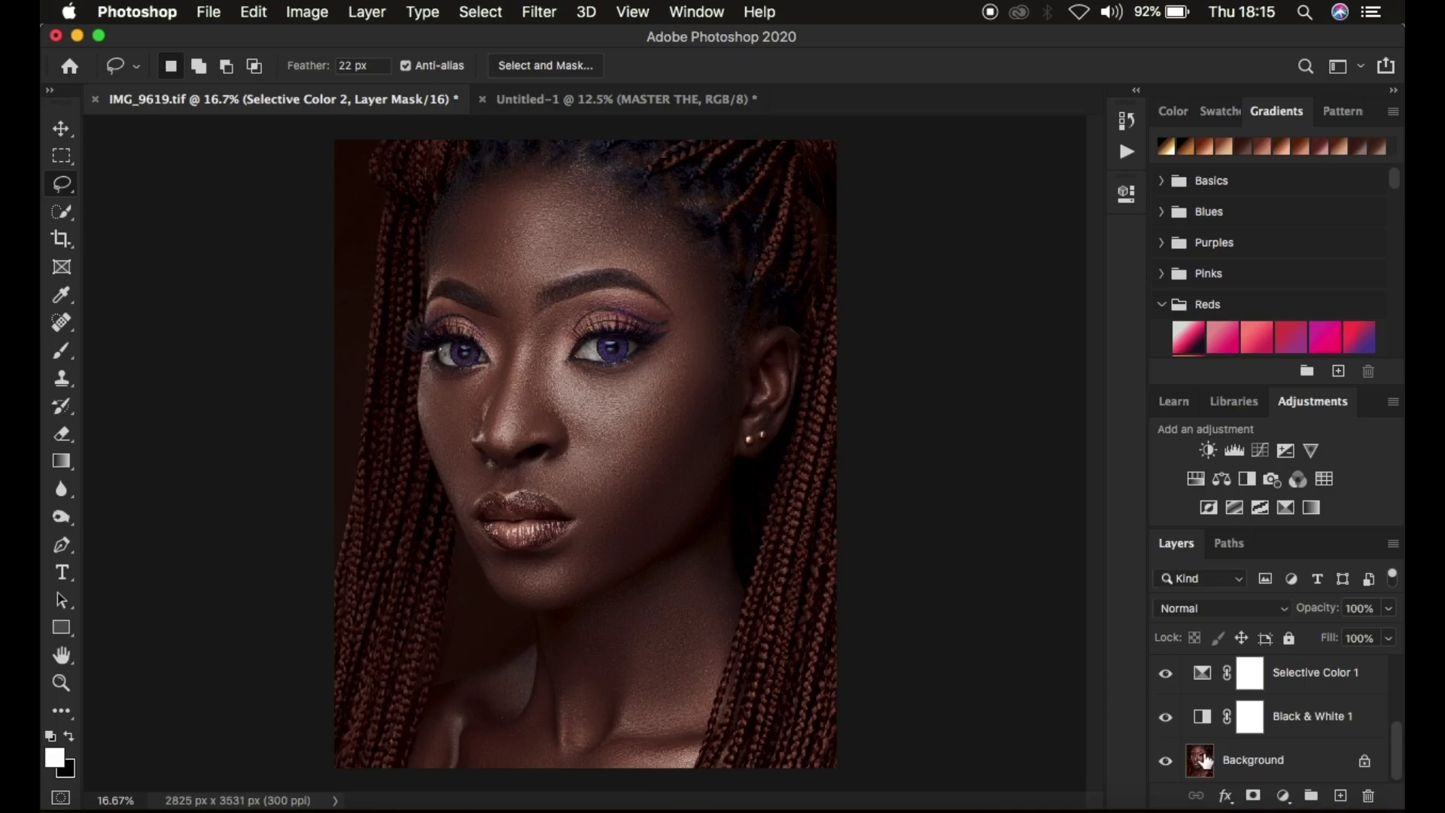
{"action": "left_click", "coordinate": [1166, 763], "text": "alt"}
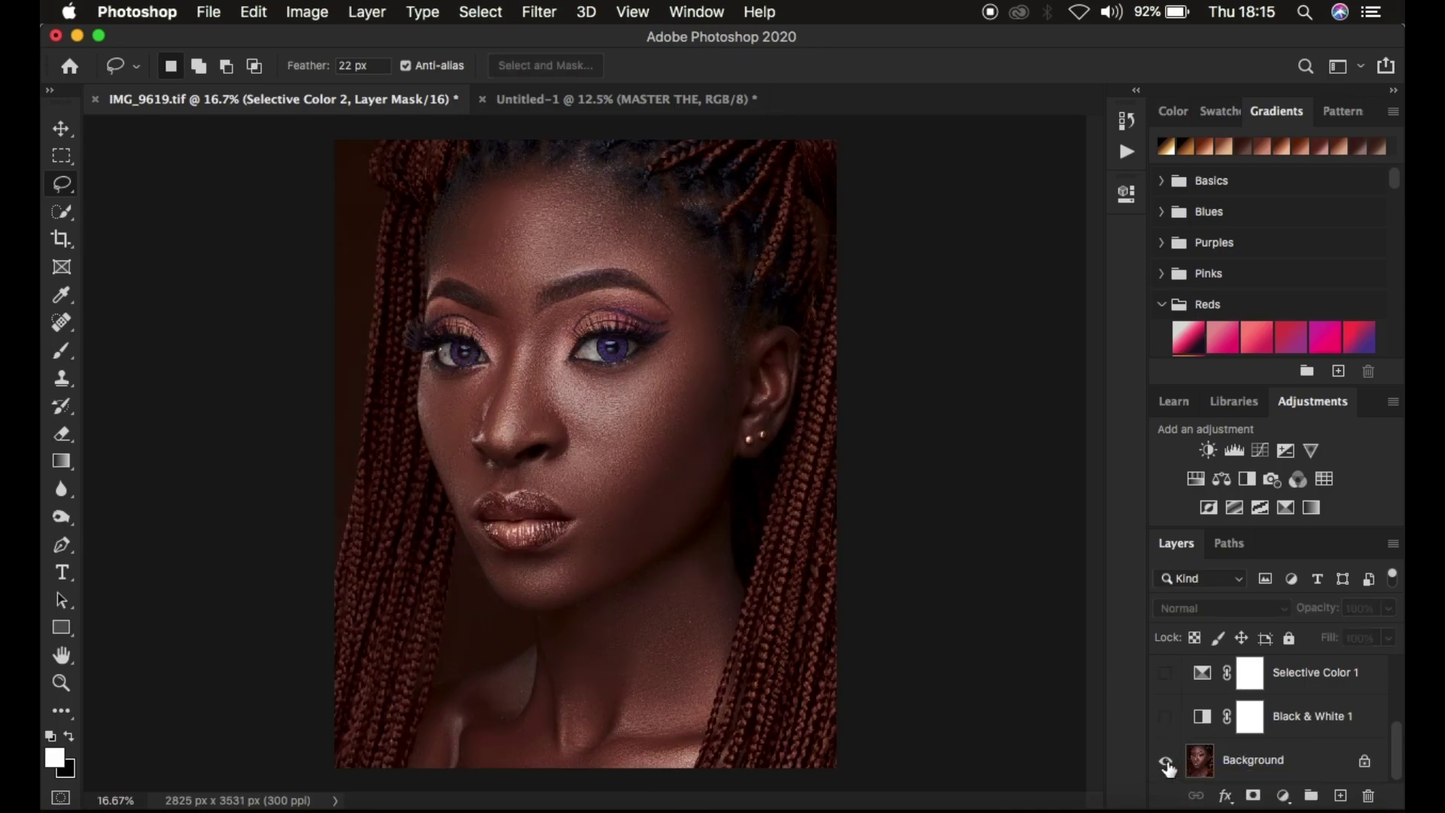
{"action": "left_click", "coordinate": [1167, 764], "text": "alt"}
{"action": "left_click", "coordinate": [1167, 763], "text": "alt"}
{"action": "left_click", "coordinate": [1166, 764], "text": "alt"}
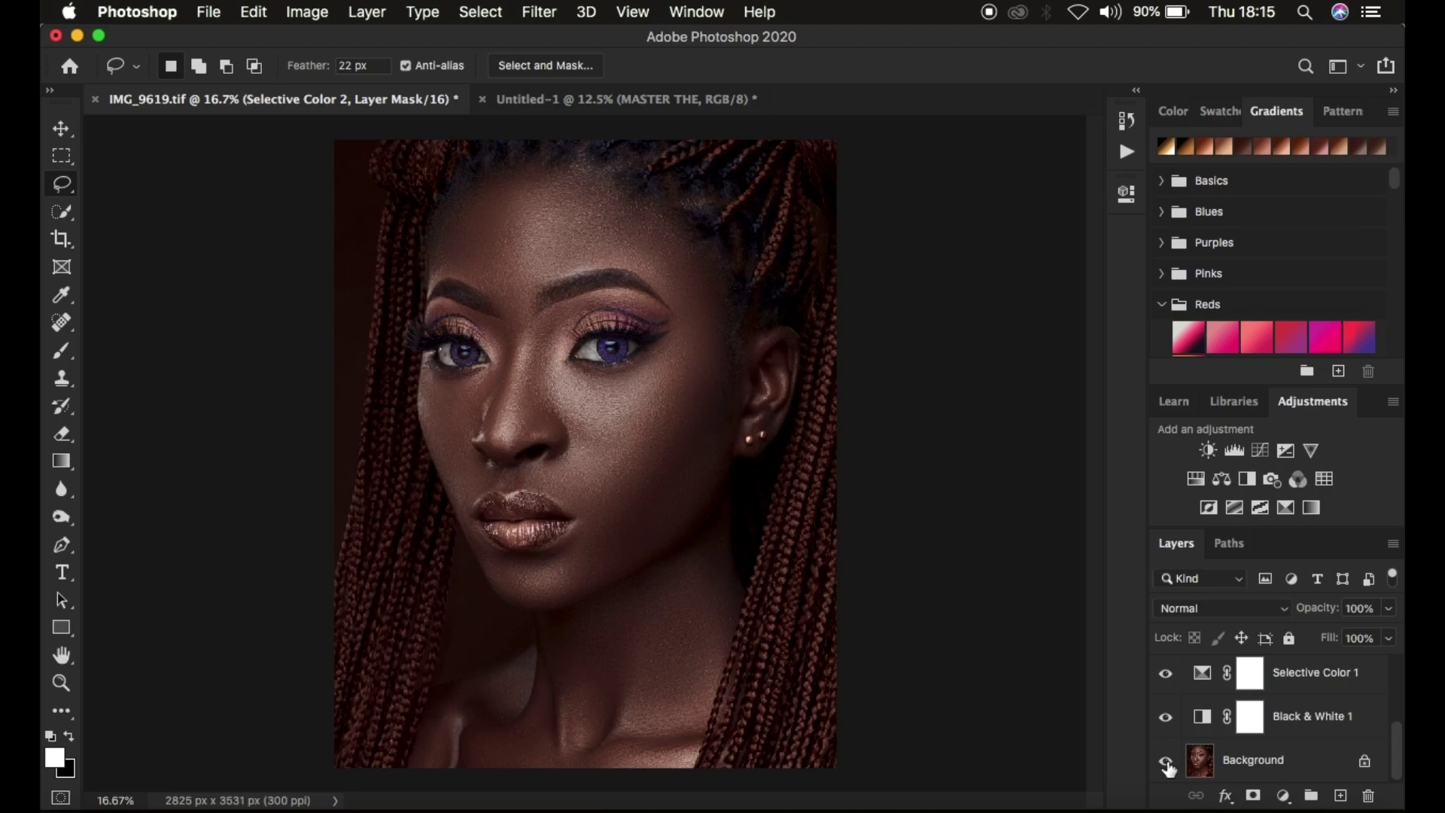
Review the stack of adjustment layers that make up the color grade
{"action": "scroll", "coordinate": [1322, 697], "scroll_direction": "up", "scroll_amount": 5}
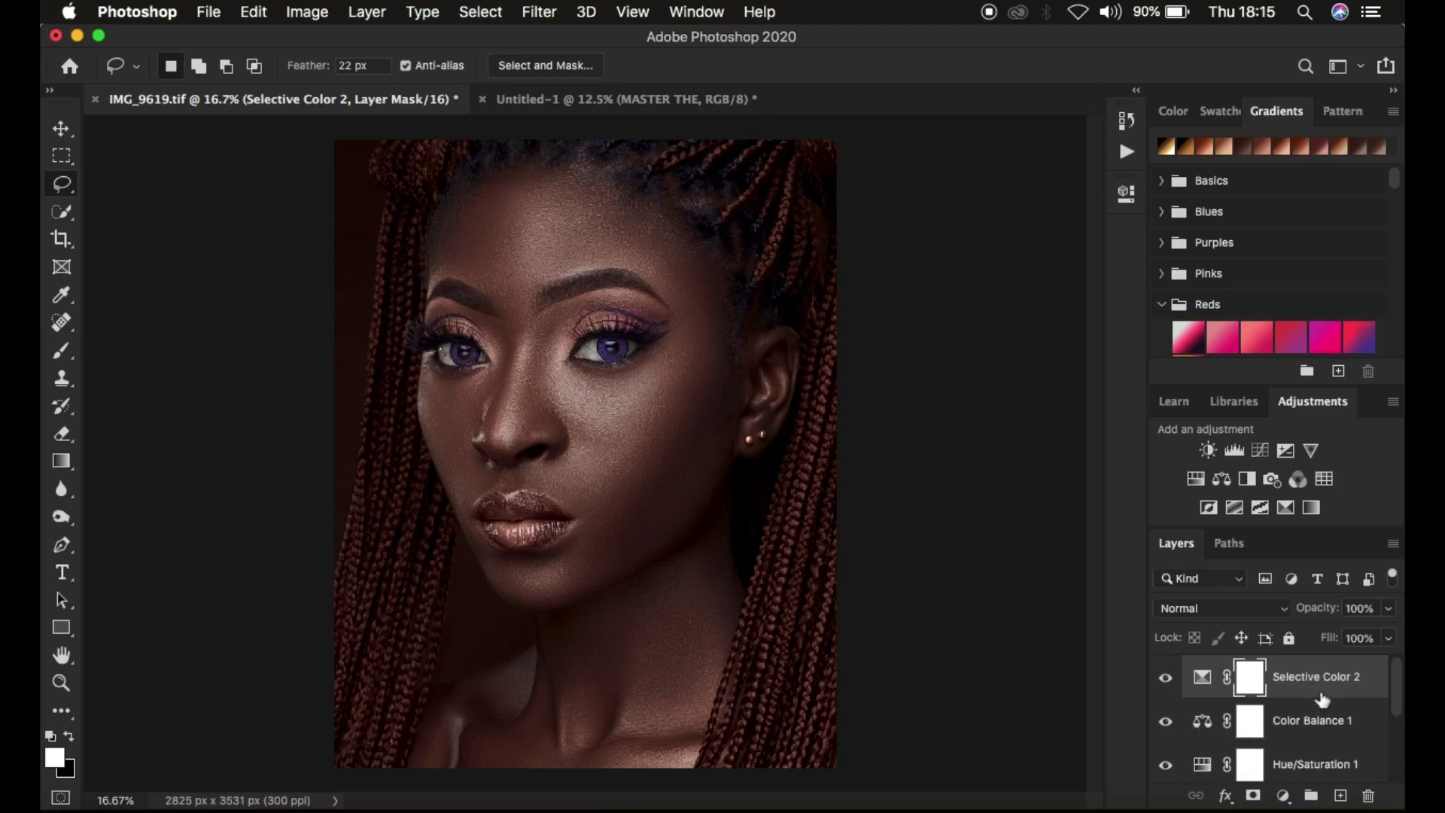
{"action": "scroll", "coordinate": [1323, 700], "scroll_direction": "down", "scroll_amount": 4}
{"action": "scroll", "coordinate": [1299, 749], "scroll_direction": "up", "scroll_amount": 1}
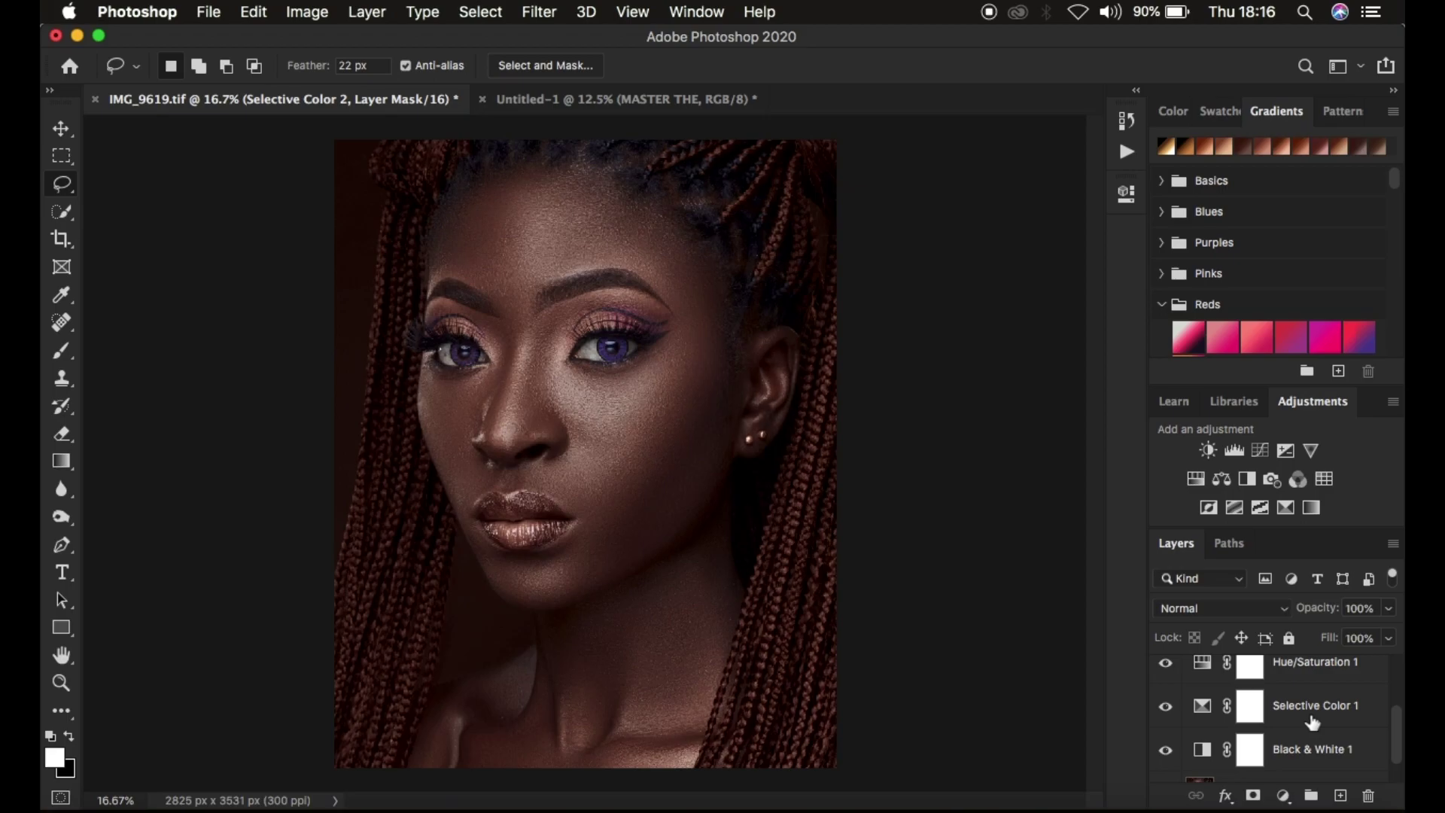
{"action": "scroll", "coordinate": [1313, 723], "scroll_direction": "up", "scroll_amount": 1}
{"action": "scroll", "coordinate": [1313, 723], "scroll_direction": "down", "scroll_amount": 2}
{"action": "scroll", "coordinate": [1313, 723], "scroll_direction": "up", "scroll_amount": 3}
{"action": "scroll", "coordinate": [1313, 723], "scroll_direction": "down", "scroll_amount": 1}
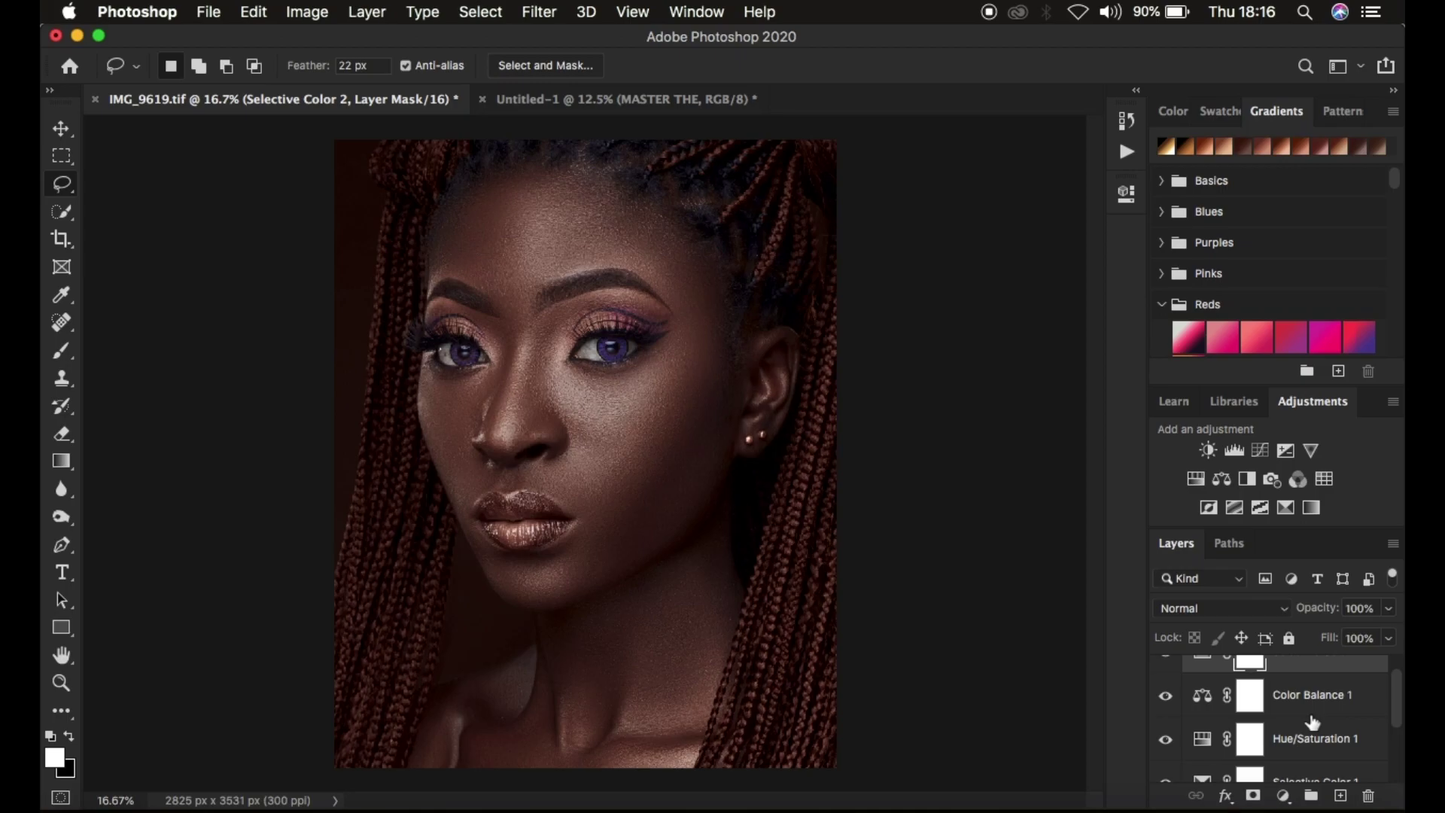
Start a Color Lookup Tables export of the grade with Medium quality in the CUBE format
{"action": "left_click", "coordinate": [208, 10]}
{"action": "mouse_move", "coordinate": [244, 315]}
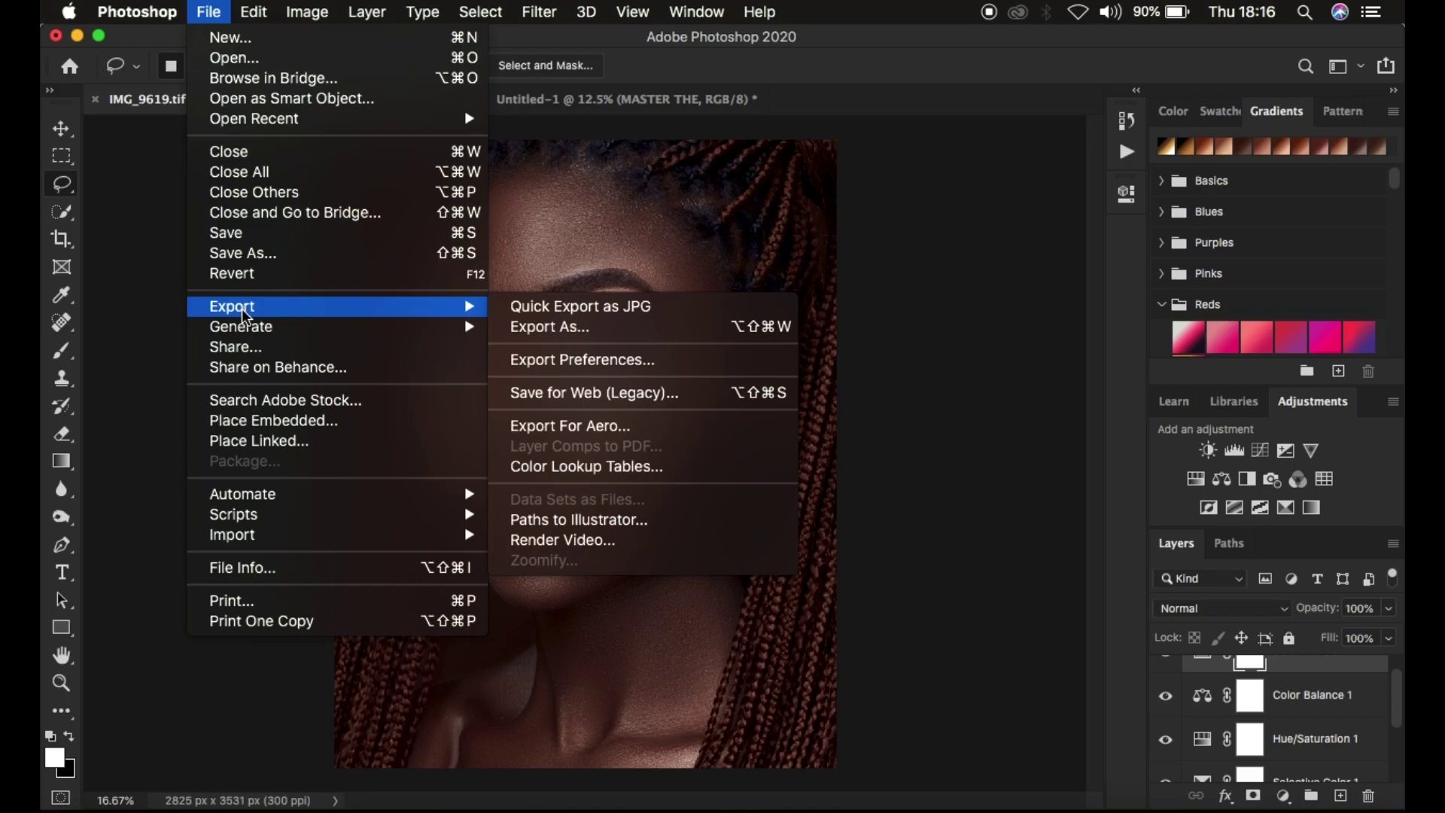
{"action": "left_click", "coordinate": [616, 474]}
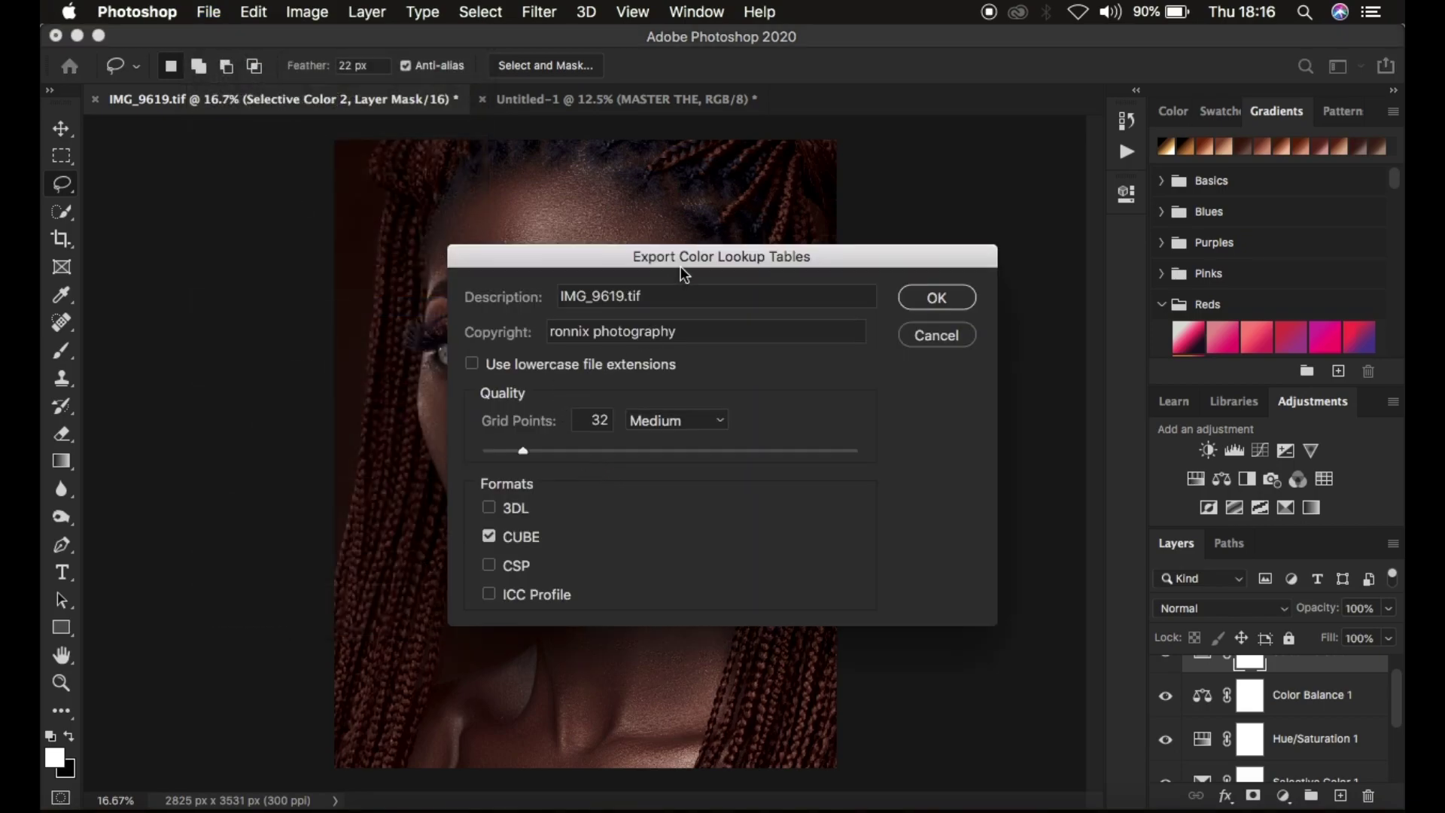
{"action": "left_click_drag", "start_coordinate": [669, 256], "coordinate": [871, 156]}
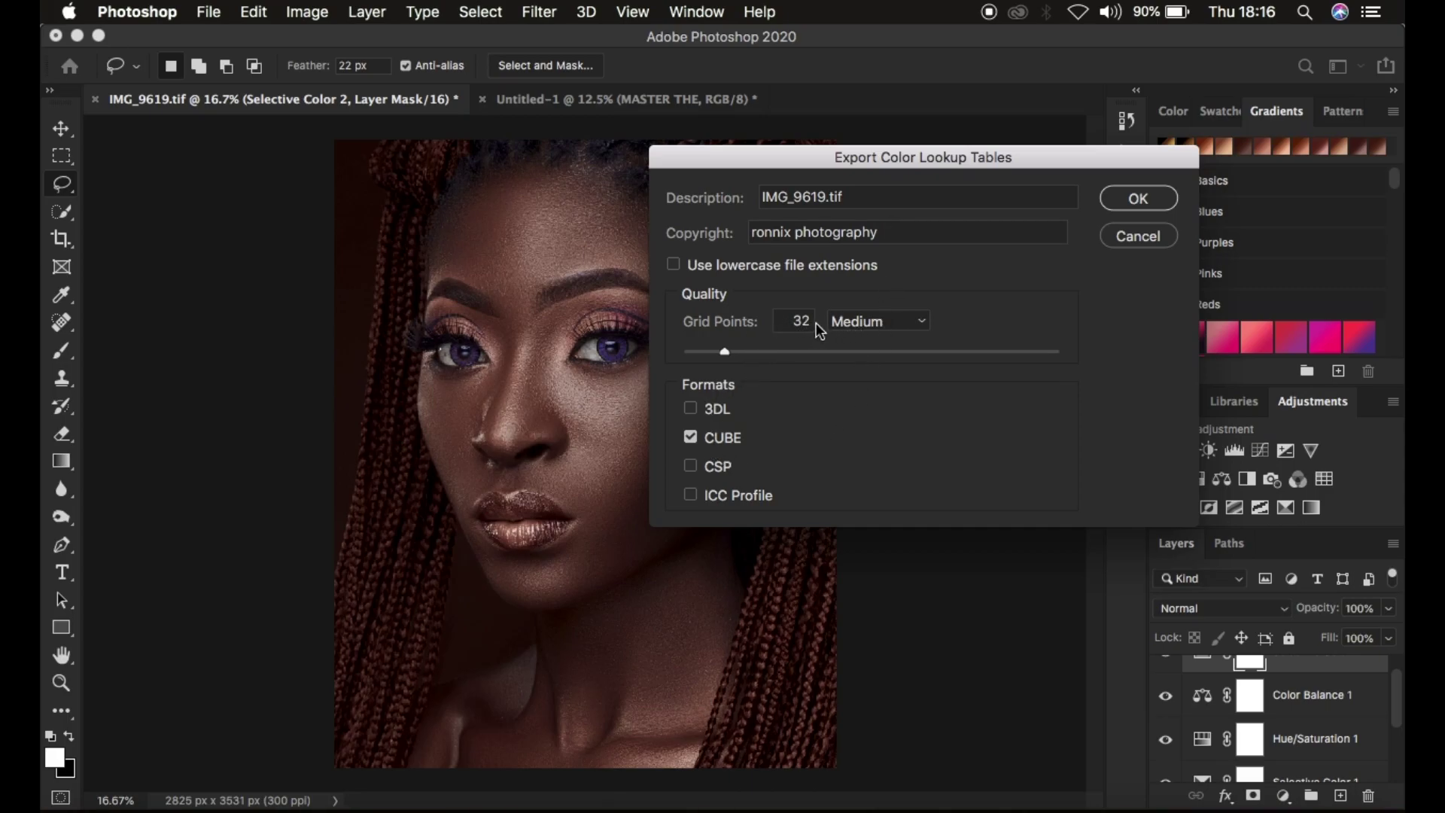
{"action": "left_click", "coordinate": [855, 323]}
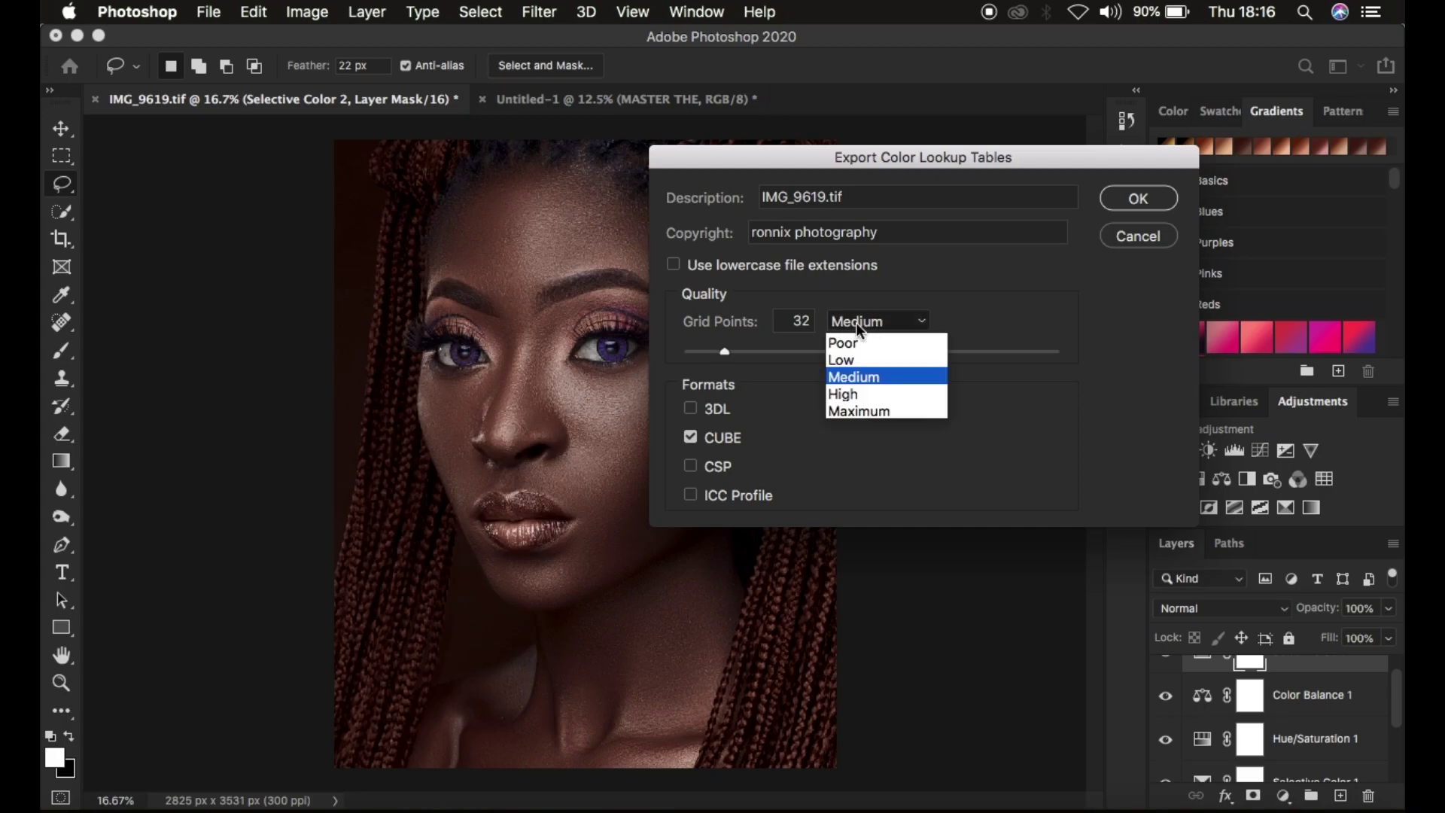
{"action": "left_click", "coordinate": [860, 376]}
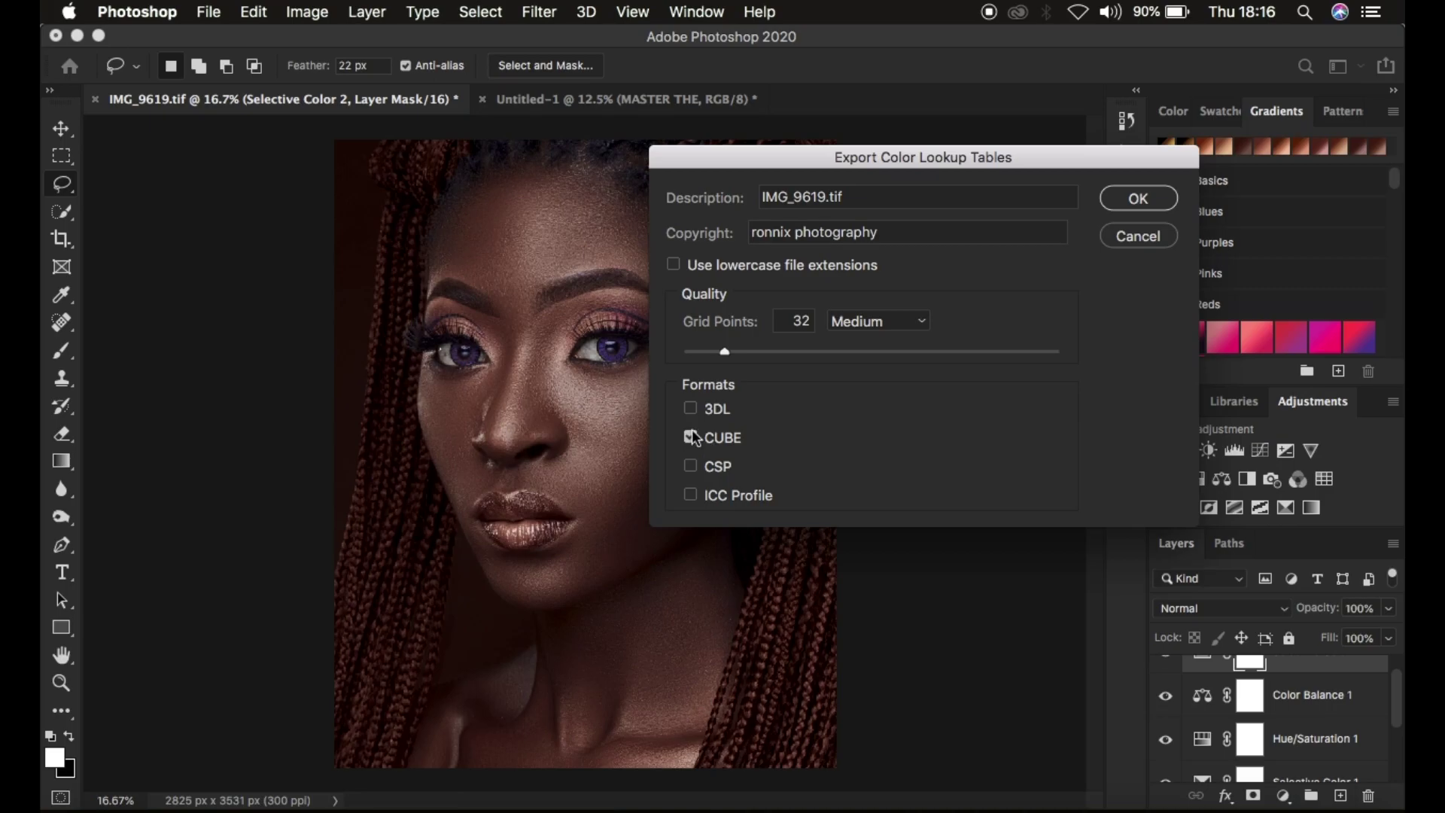
{"action": "left_click", "coordinate": [1134, 204]}
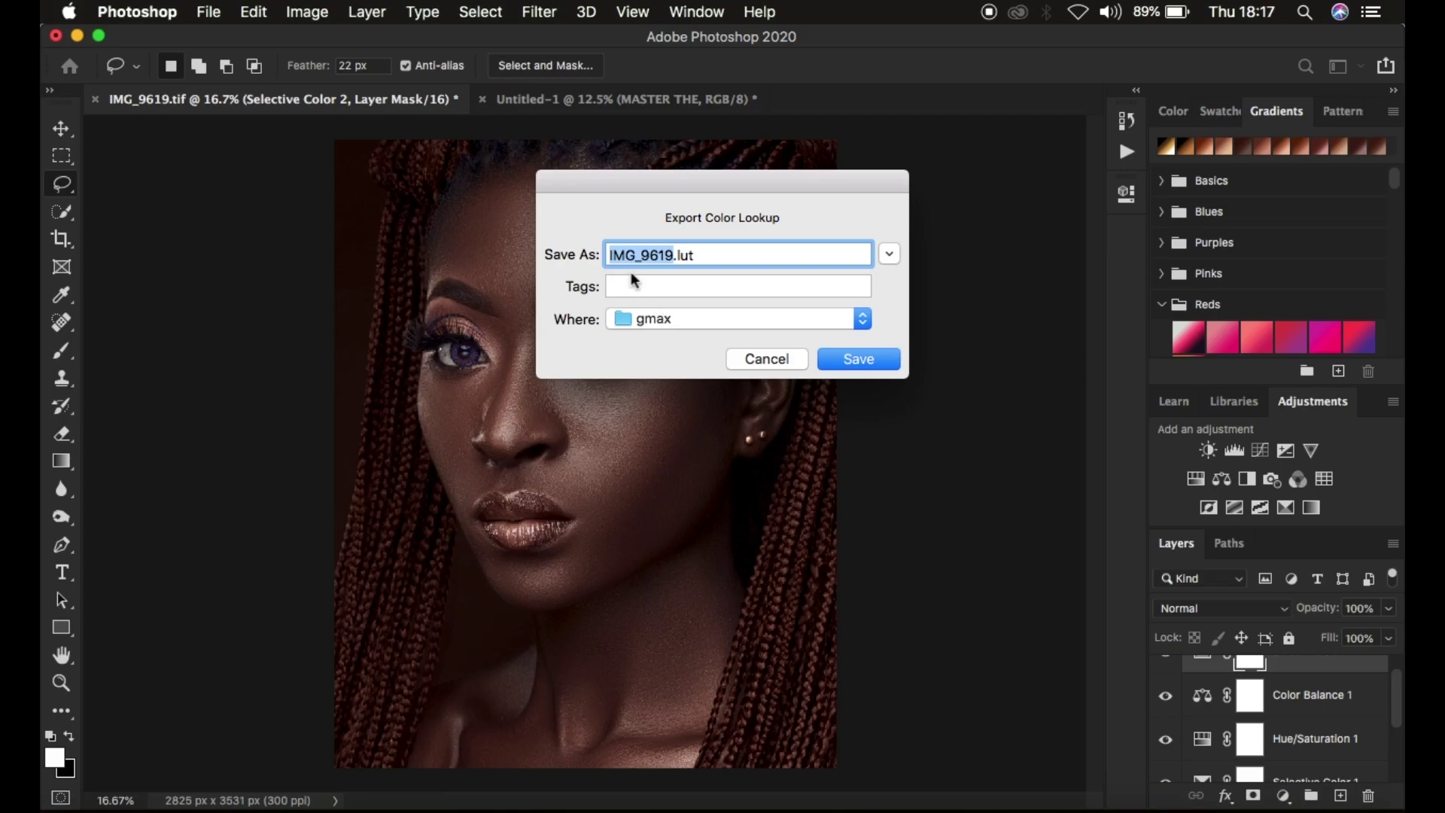
Save the exported lookup table to the Desktop under the name tutorial 2023
{"action": "type", "text": "tutorial 2023"}
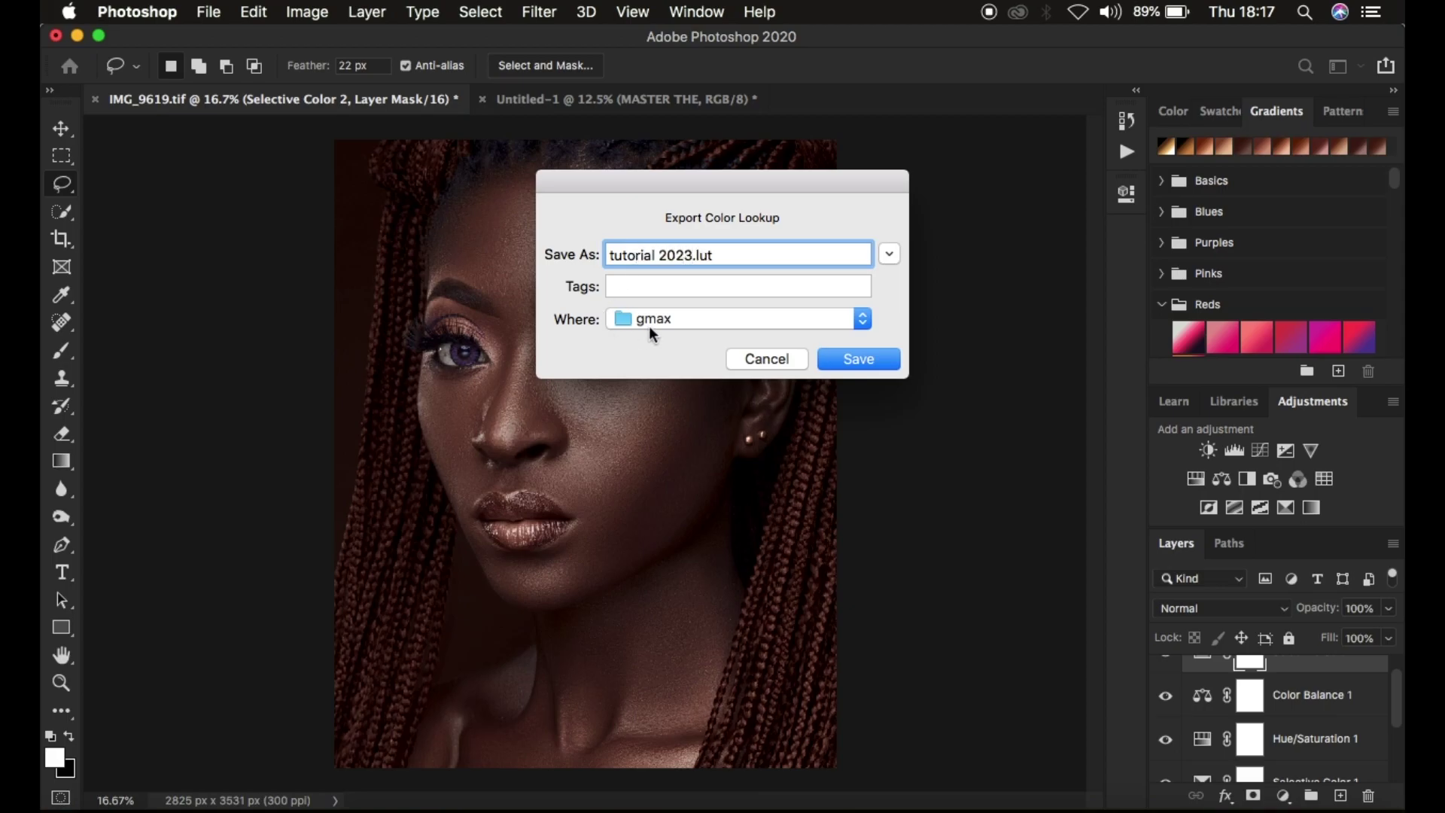
{"action": "left_click", "coordinate": [681, 321]}
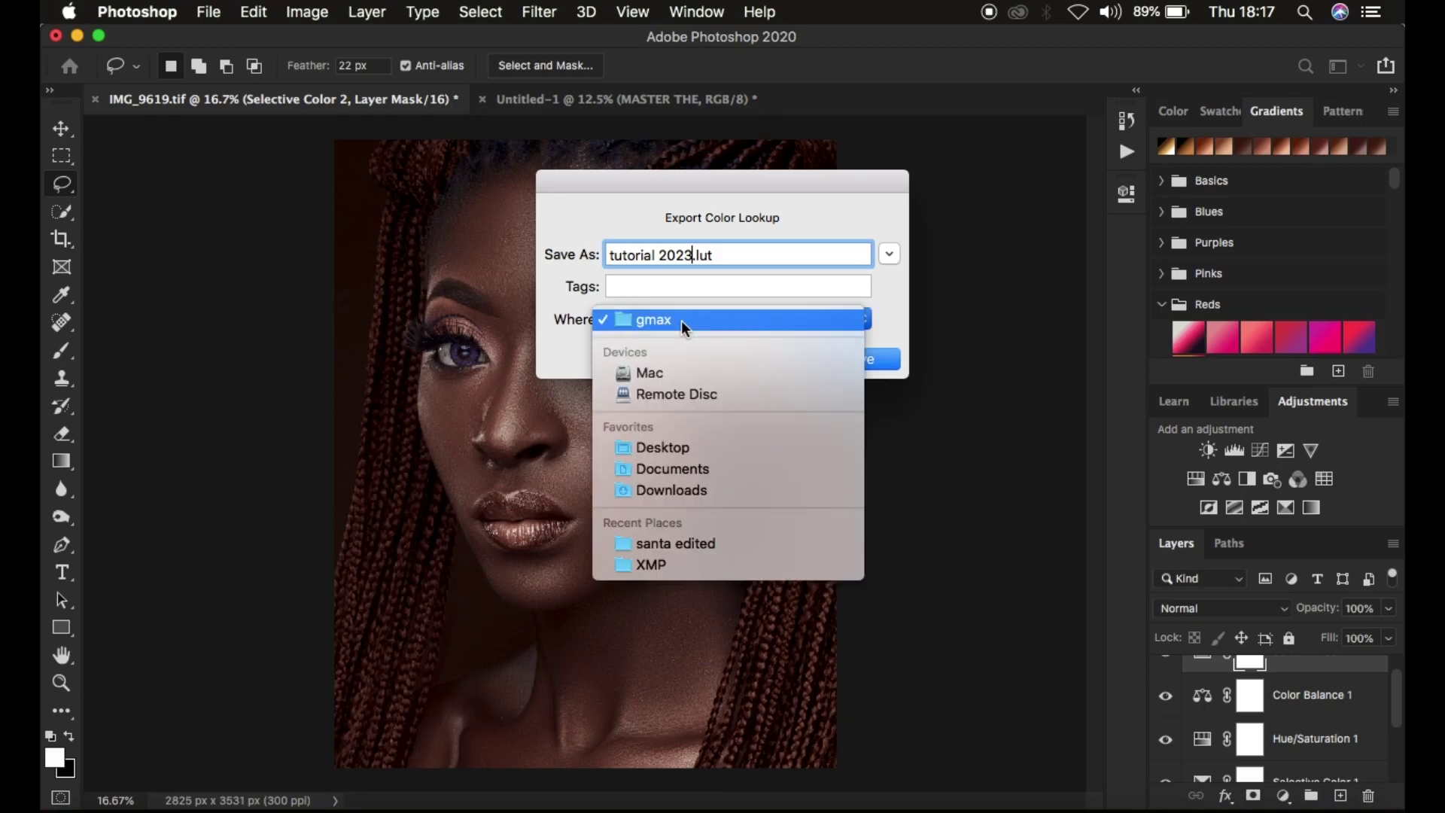
{"action": "left_click", "coordinate": [675, 449]}
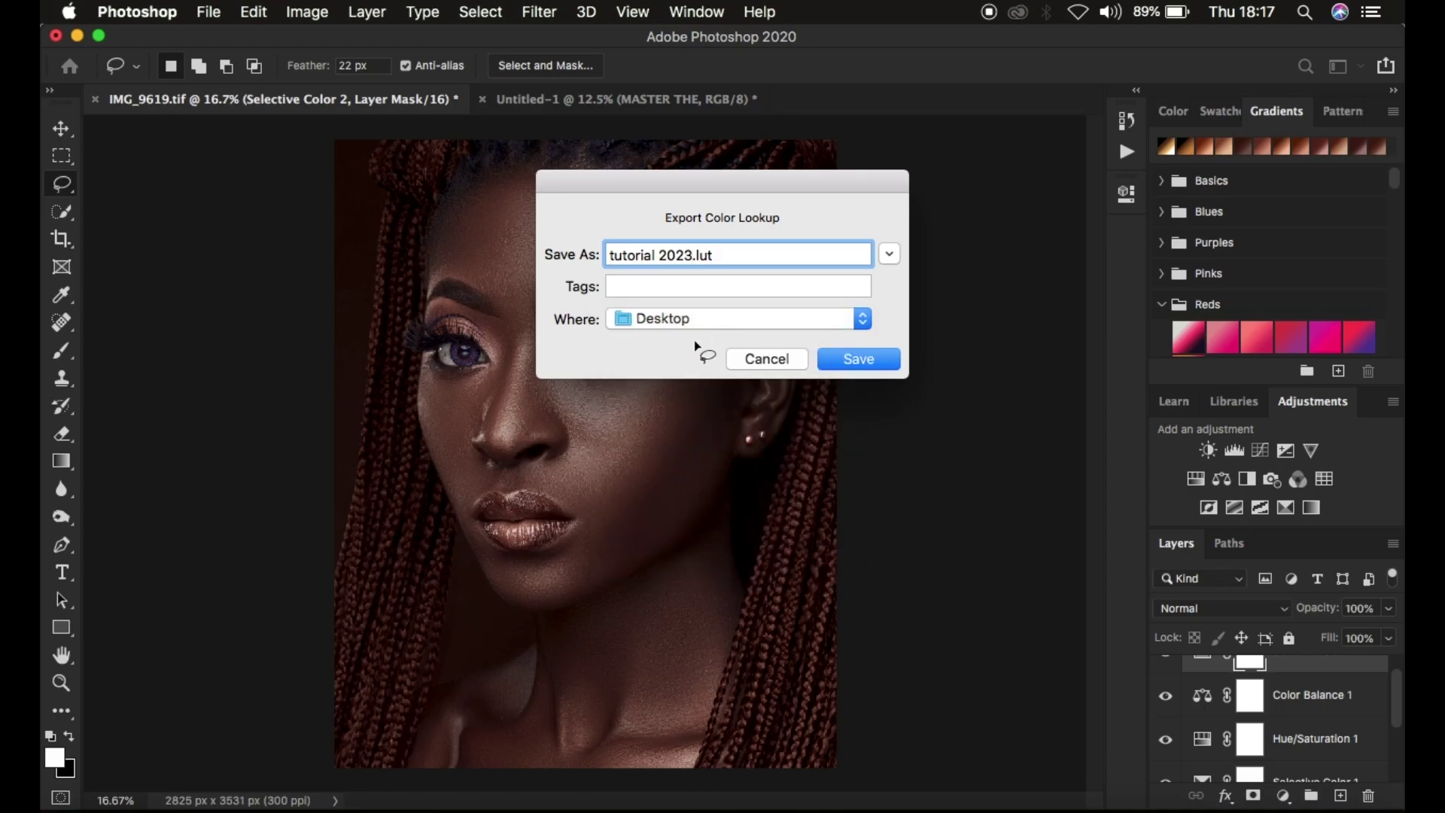
{"action": "left_click", "coordinate": [857, 360]}
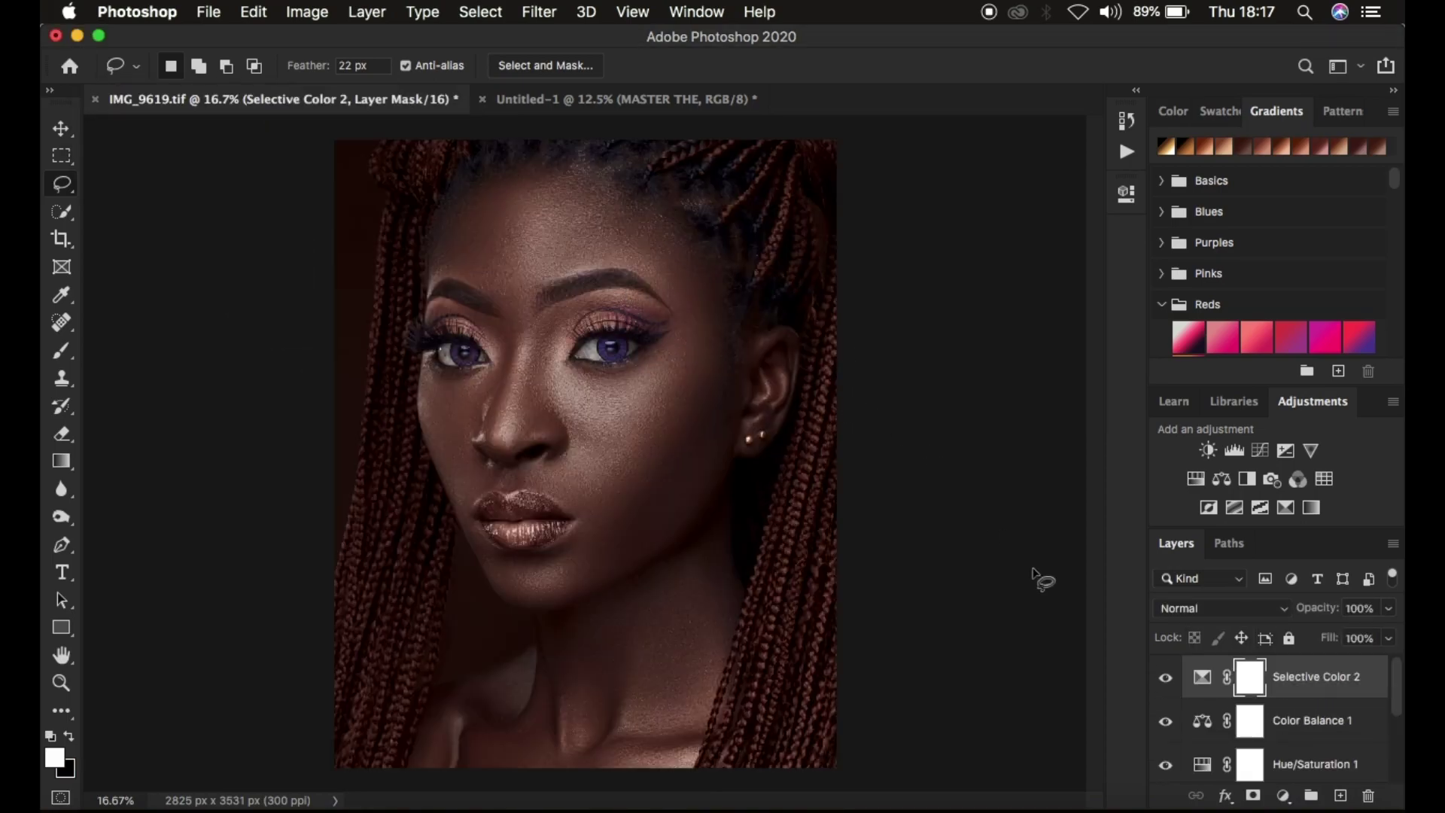
Group all adjustment layers from Selective Color 2 down to Black & White 1 and hide the group
{"action": "scroll", "coordinate": [1338, 720], "scroll_direction": "down", "scroll_amount": 3}
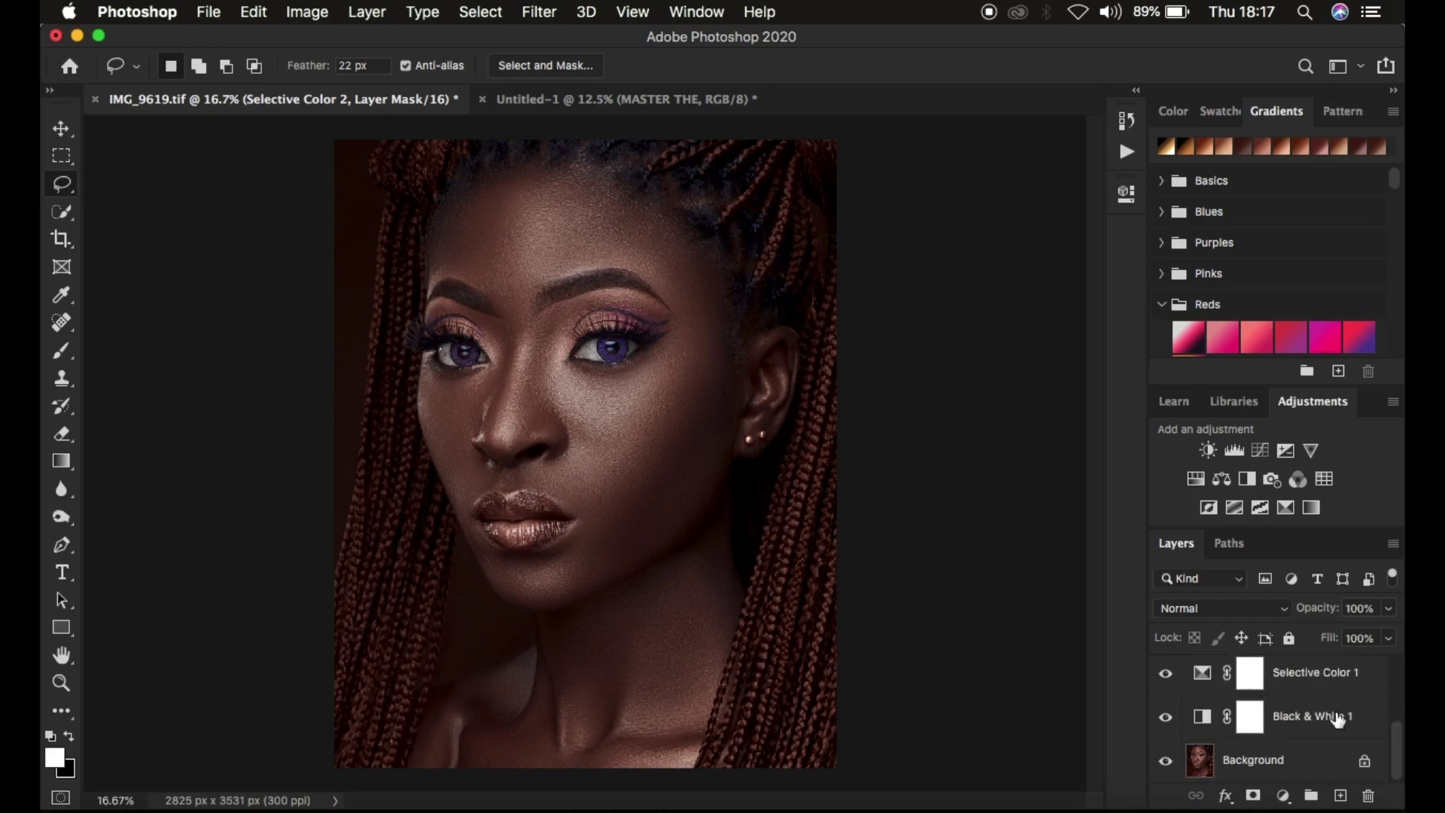
{"action": "left_click", "coordinate": [1319, 716], "text": "shift"}
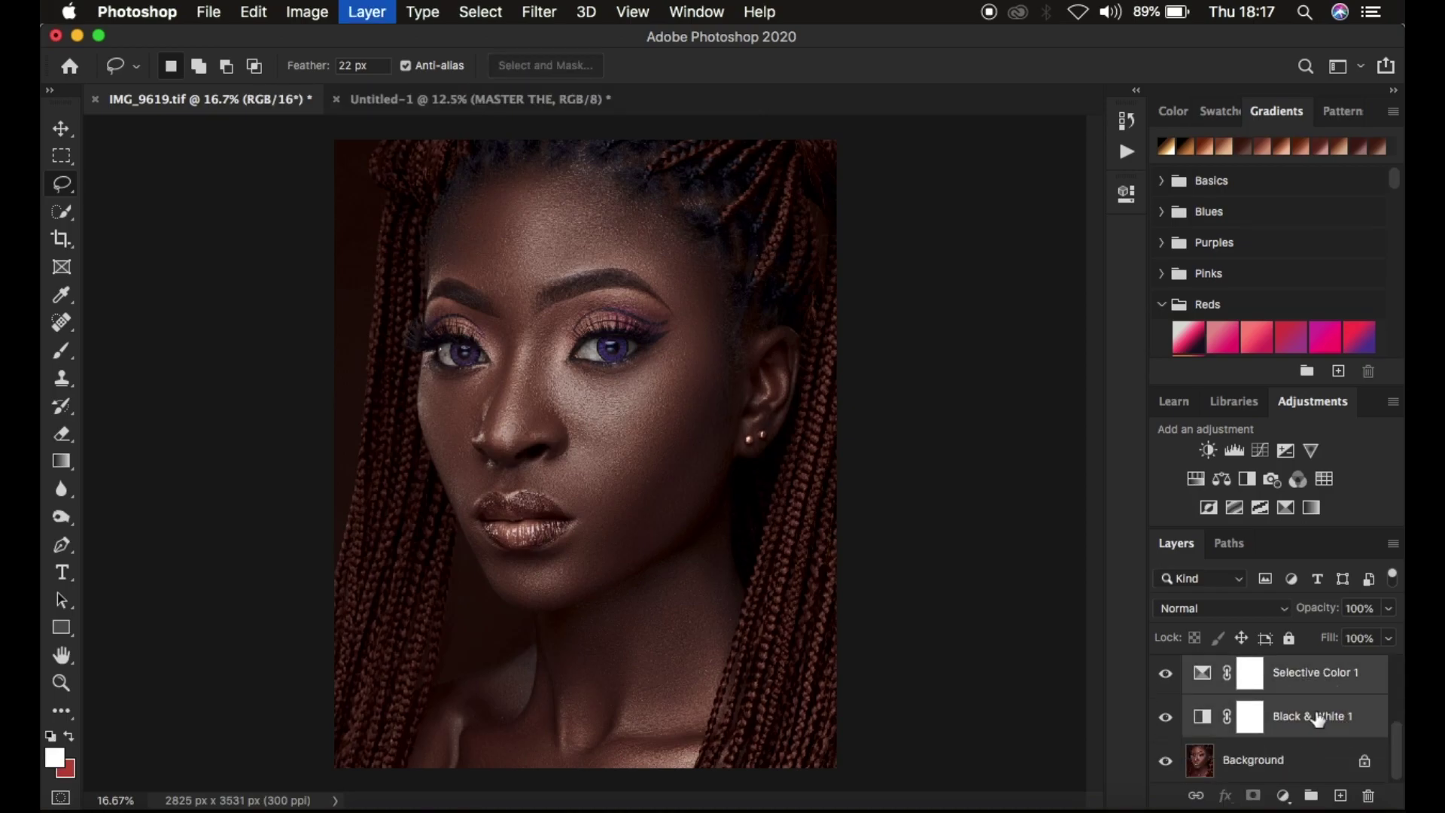
{"action": "key", "text": "super+g"}
{"action": "left_click", "coordinate": [1166, 668]}
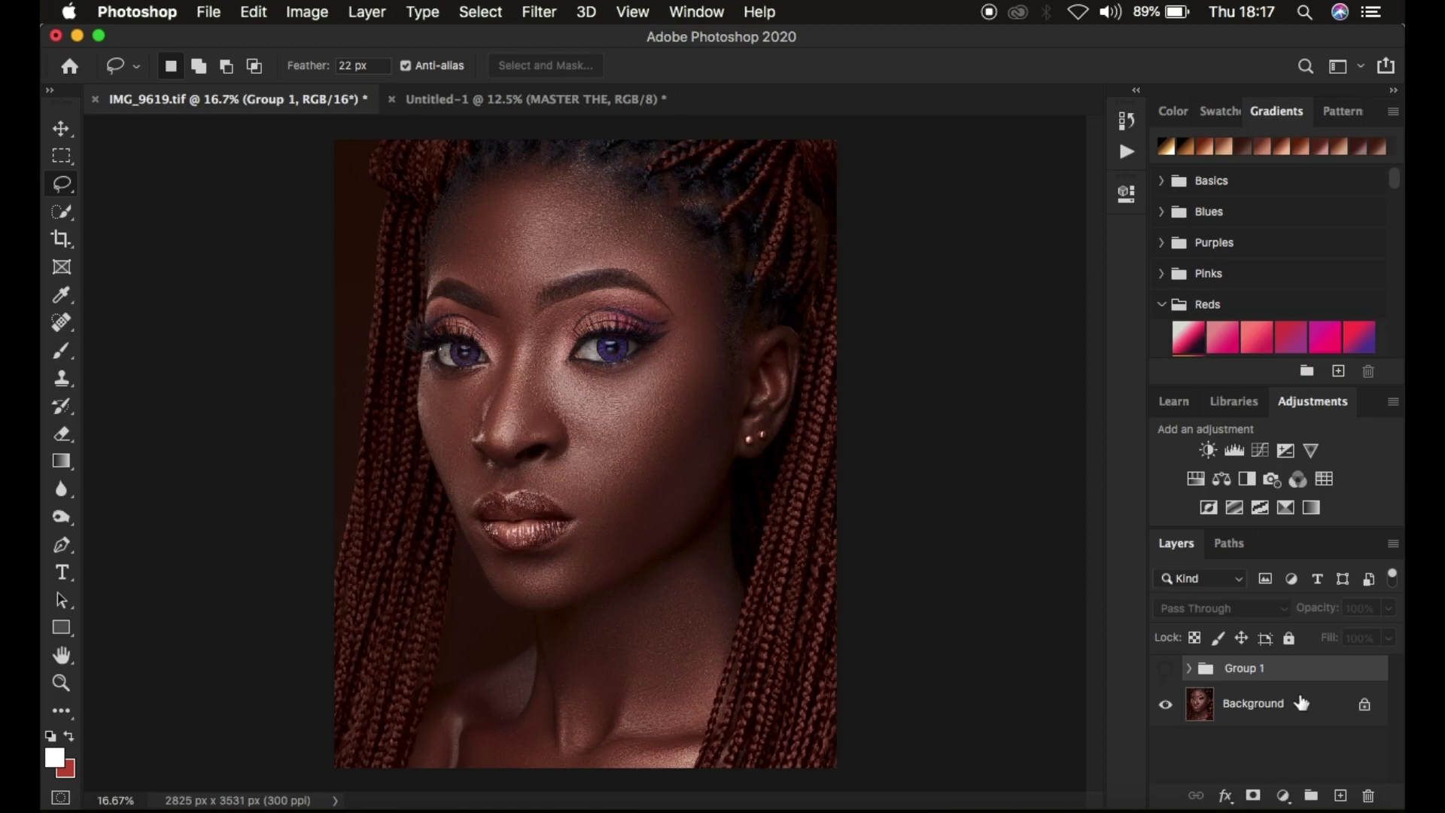
Add a Color Lookup adjustment layer directly above the Background layer
{"action": "left_click", "coordinate": [1276, 707]}
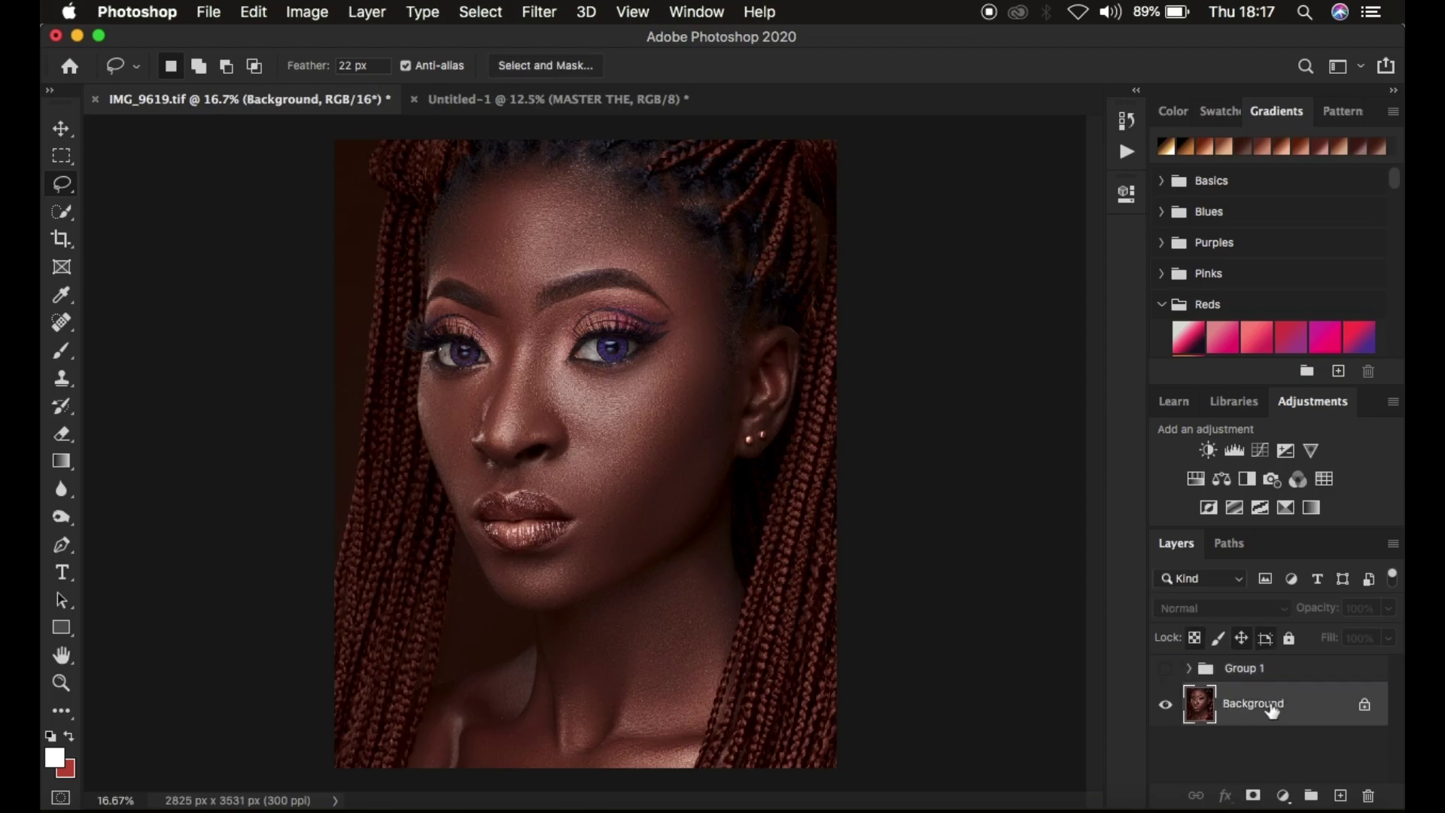
{"action": "left_click", "coordinate": [1283, 795]}
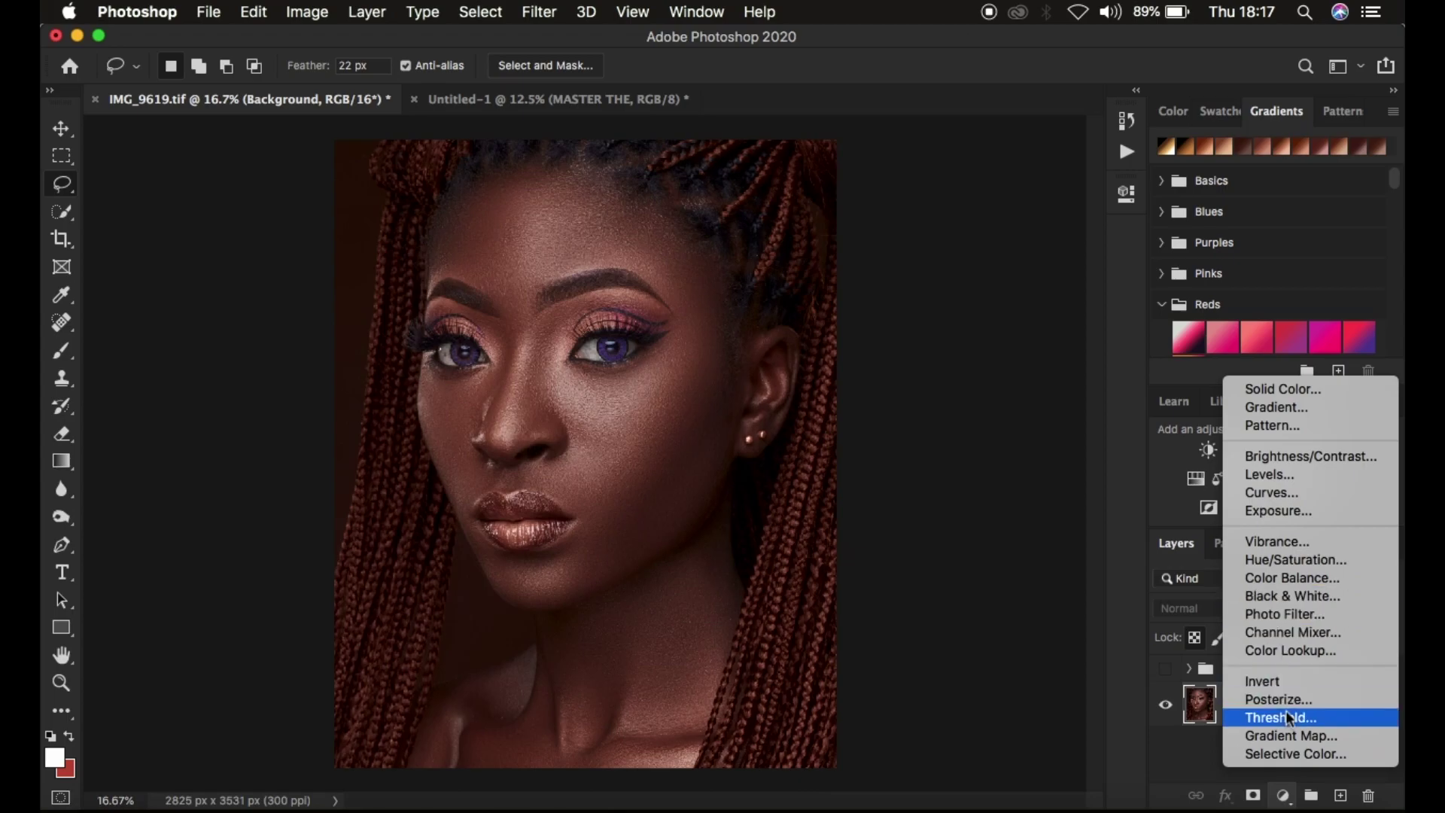
{"action": "left_click", "coordinate": [1292, 651]}
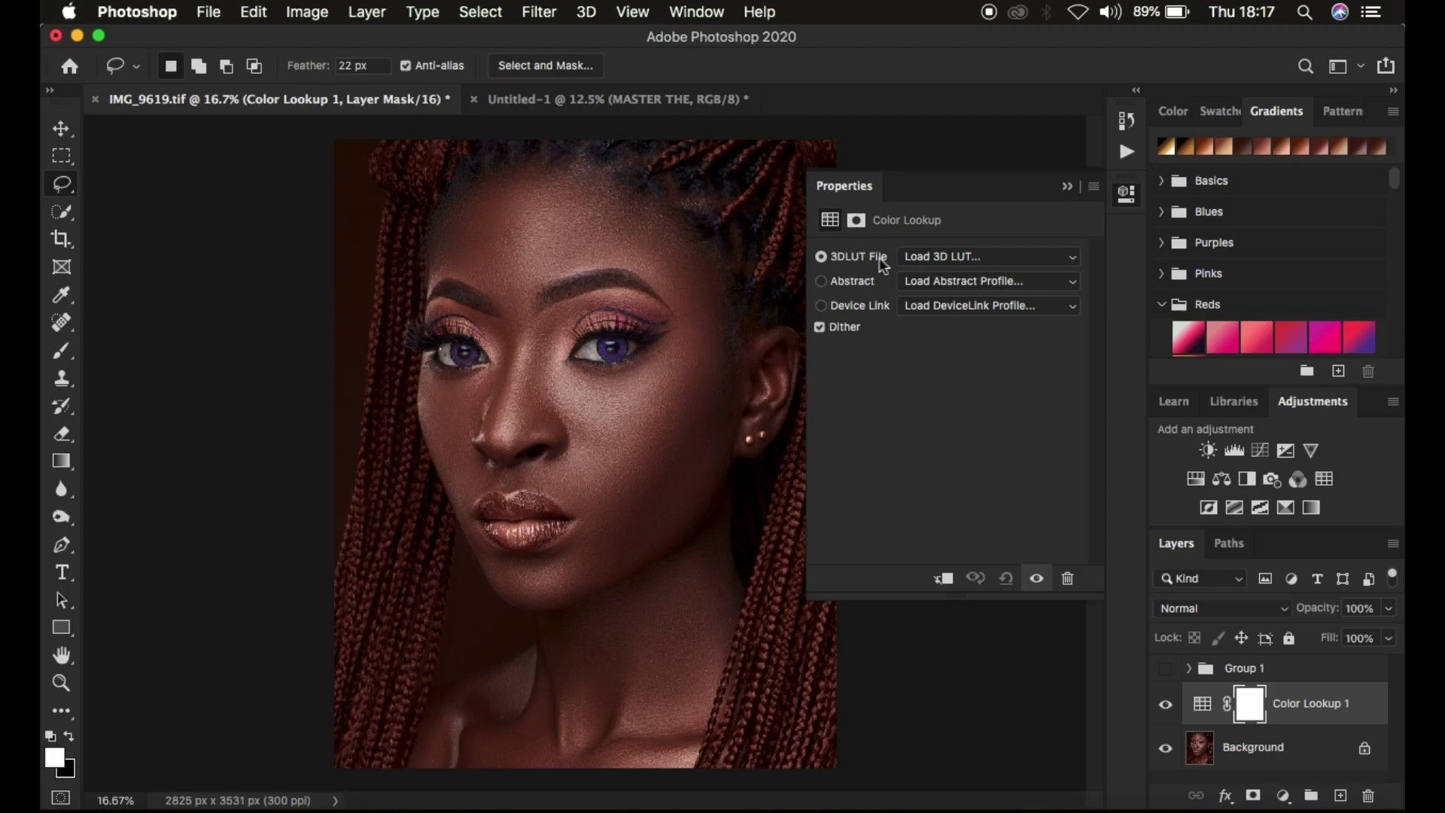
Load tutorial 2023.CUBE from the Desktop as the 3D LUT of the Color Lookup layer and collapse its properties
{"action": "left_click", "coordinate": [939, 258]}
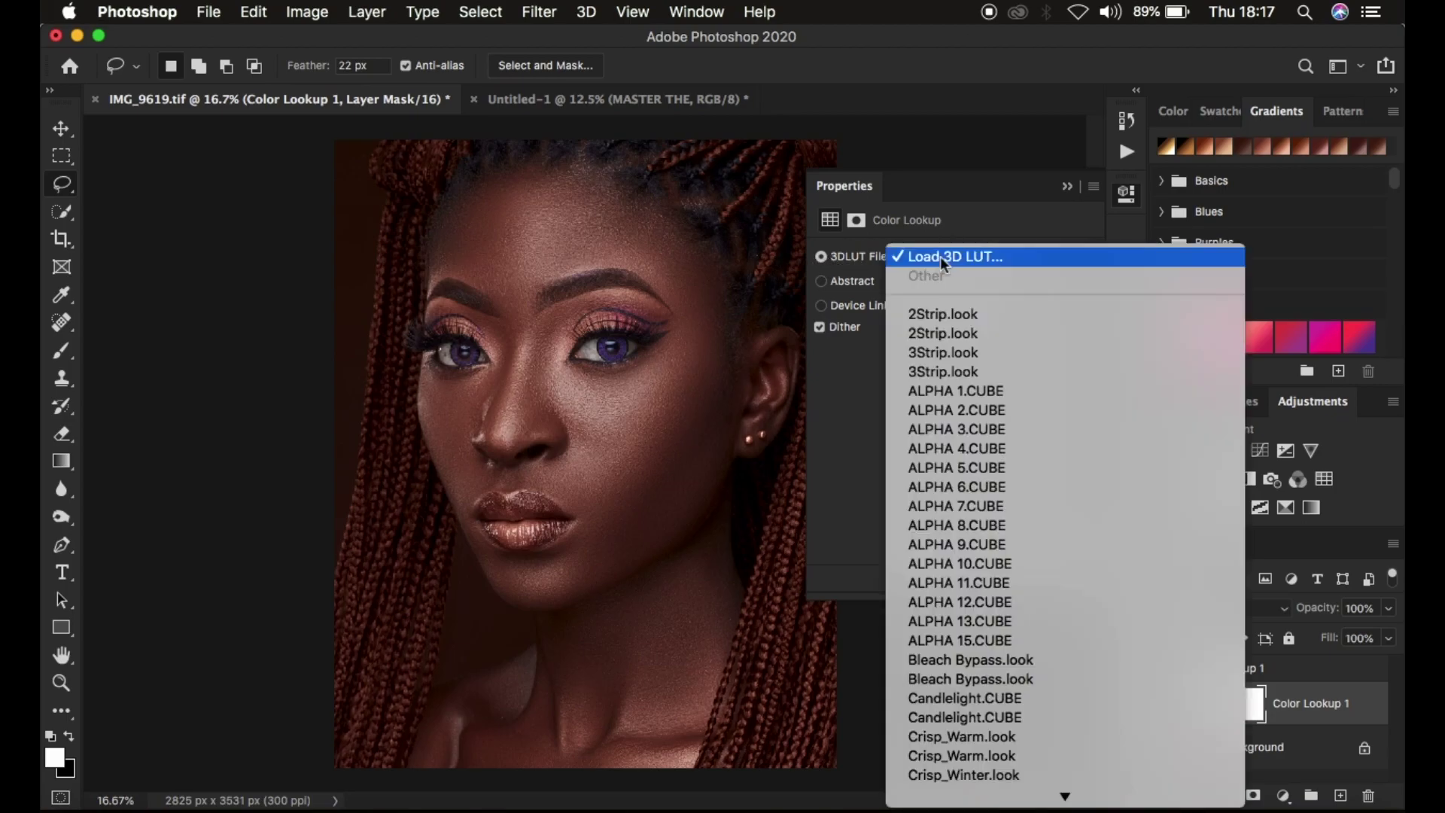
{"action": "left_click", "coordinate": [941, 256]}
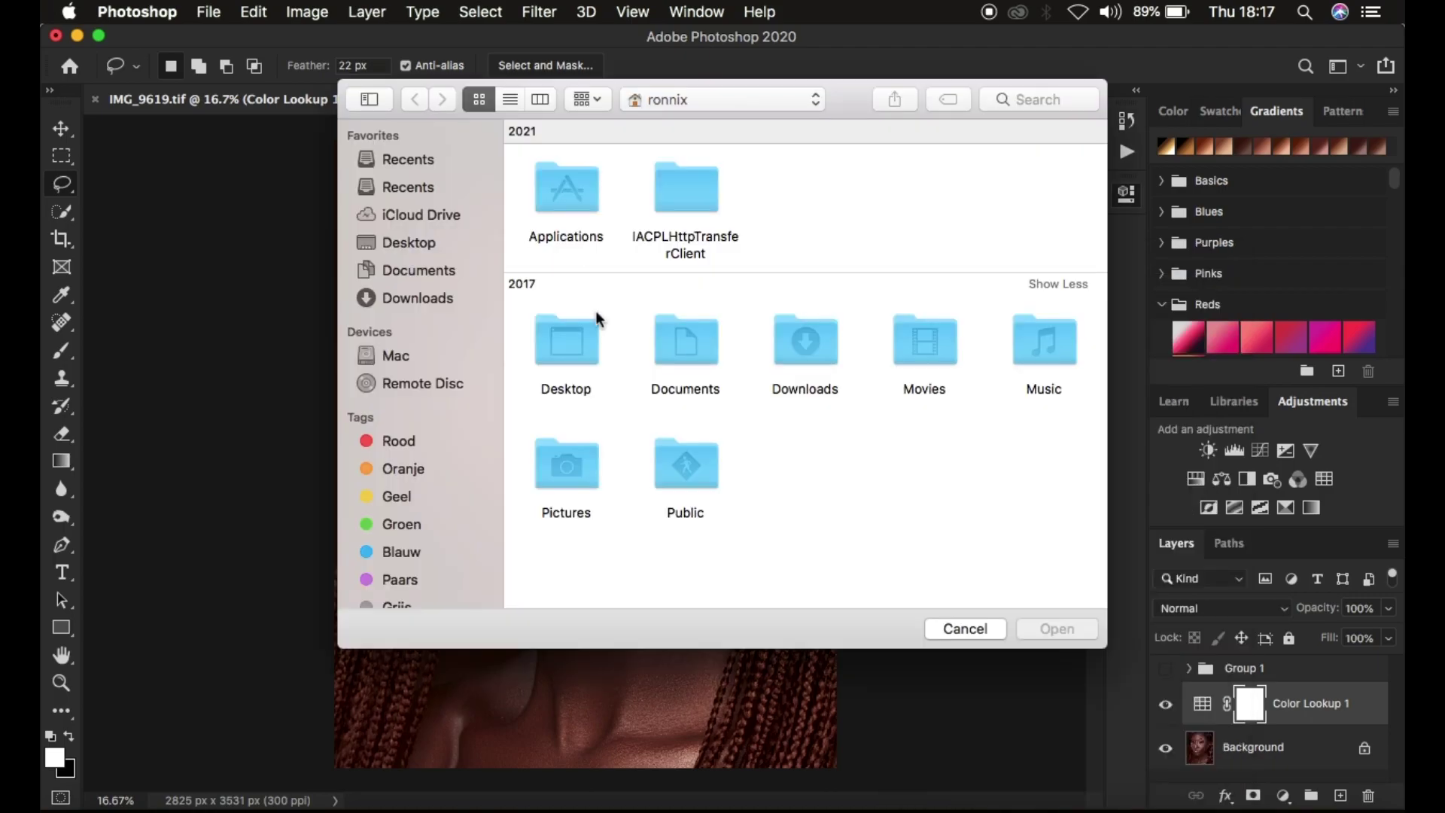
{"action": "left_click", "coordinate": [414, 242]}
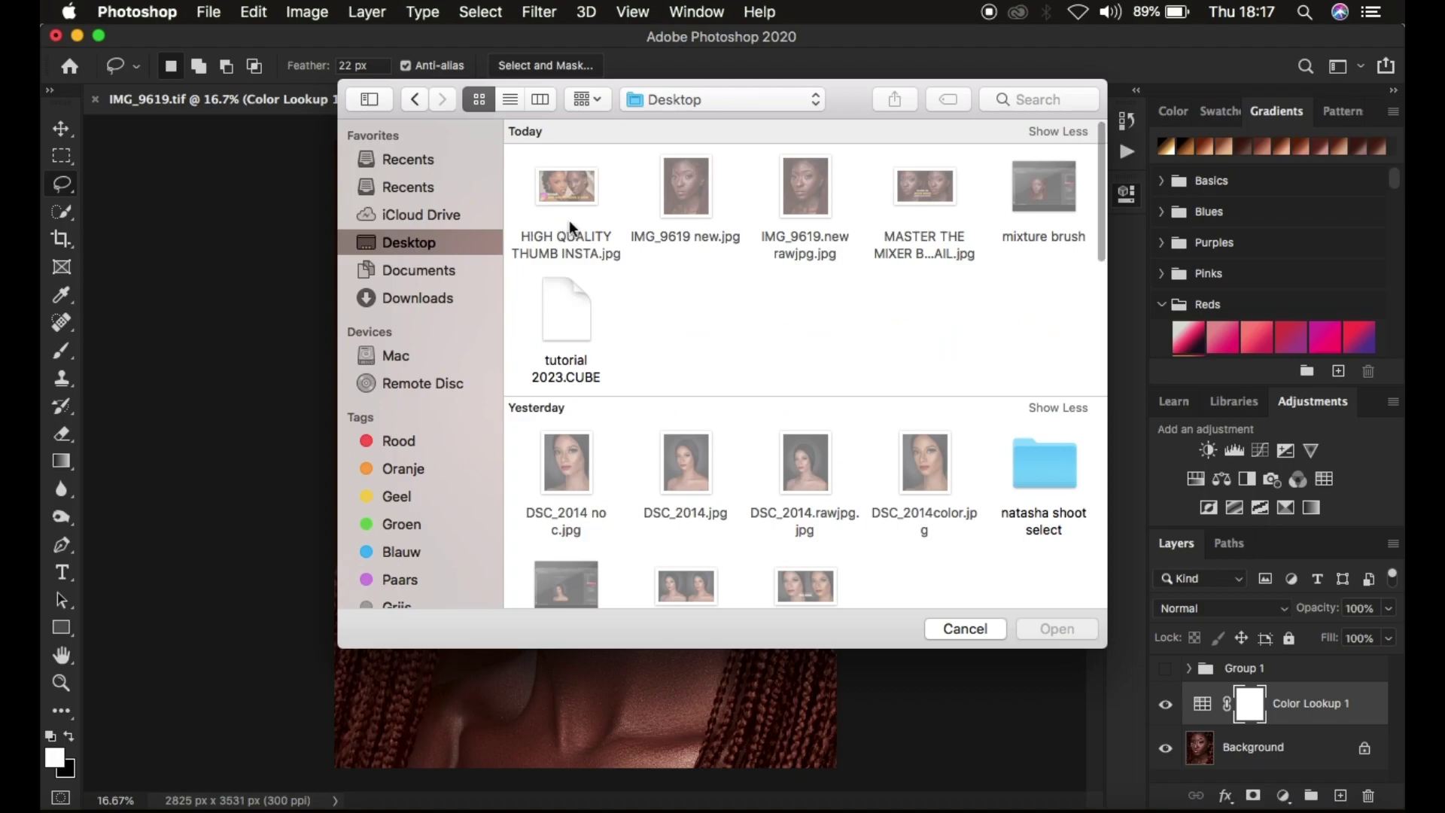
{"action": "left_click", "coordinate": [560, 329]}
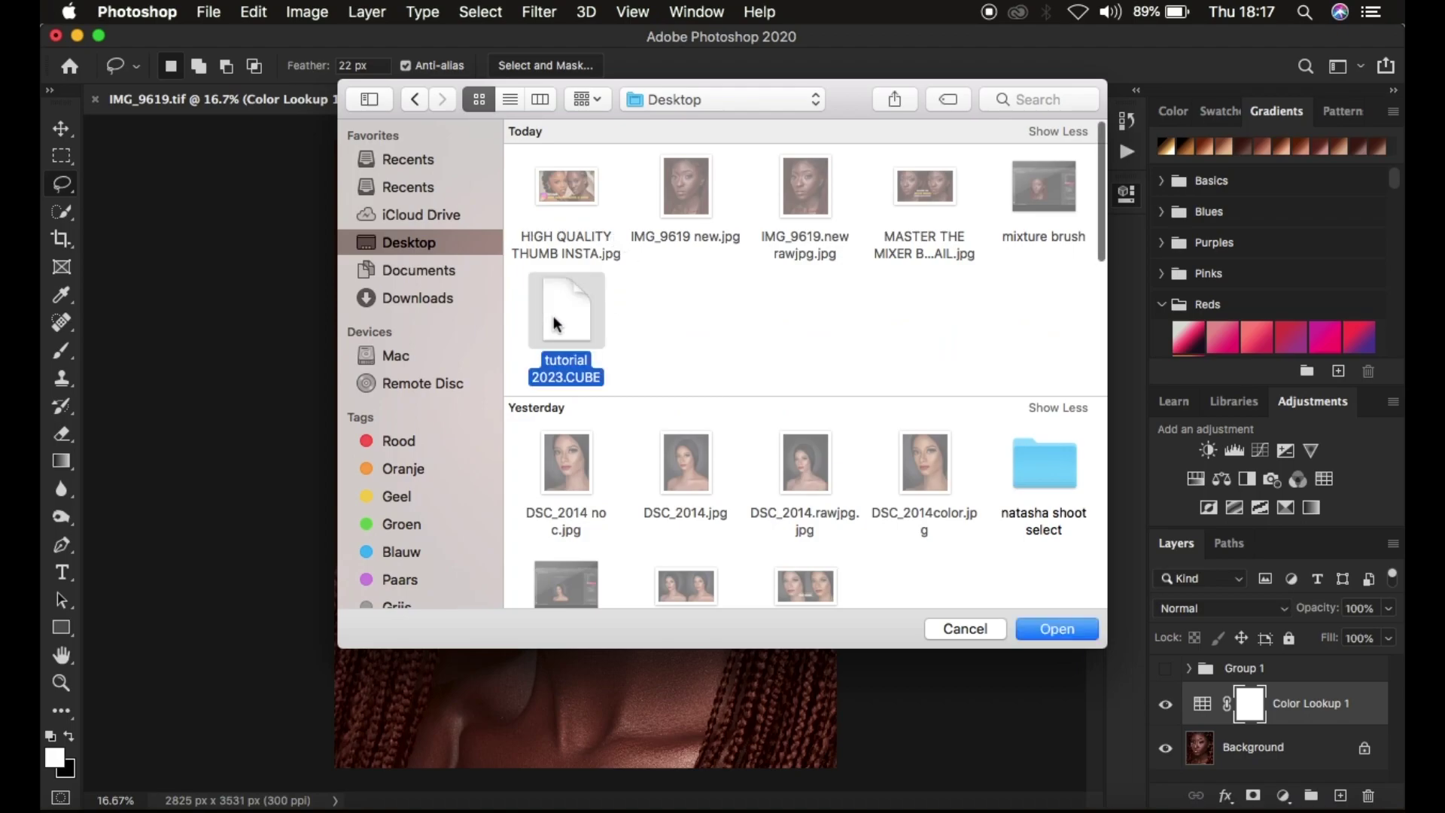
{"action": "left_click", "coordinate": [1047, 628]}
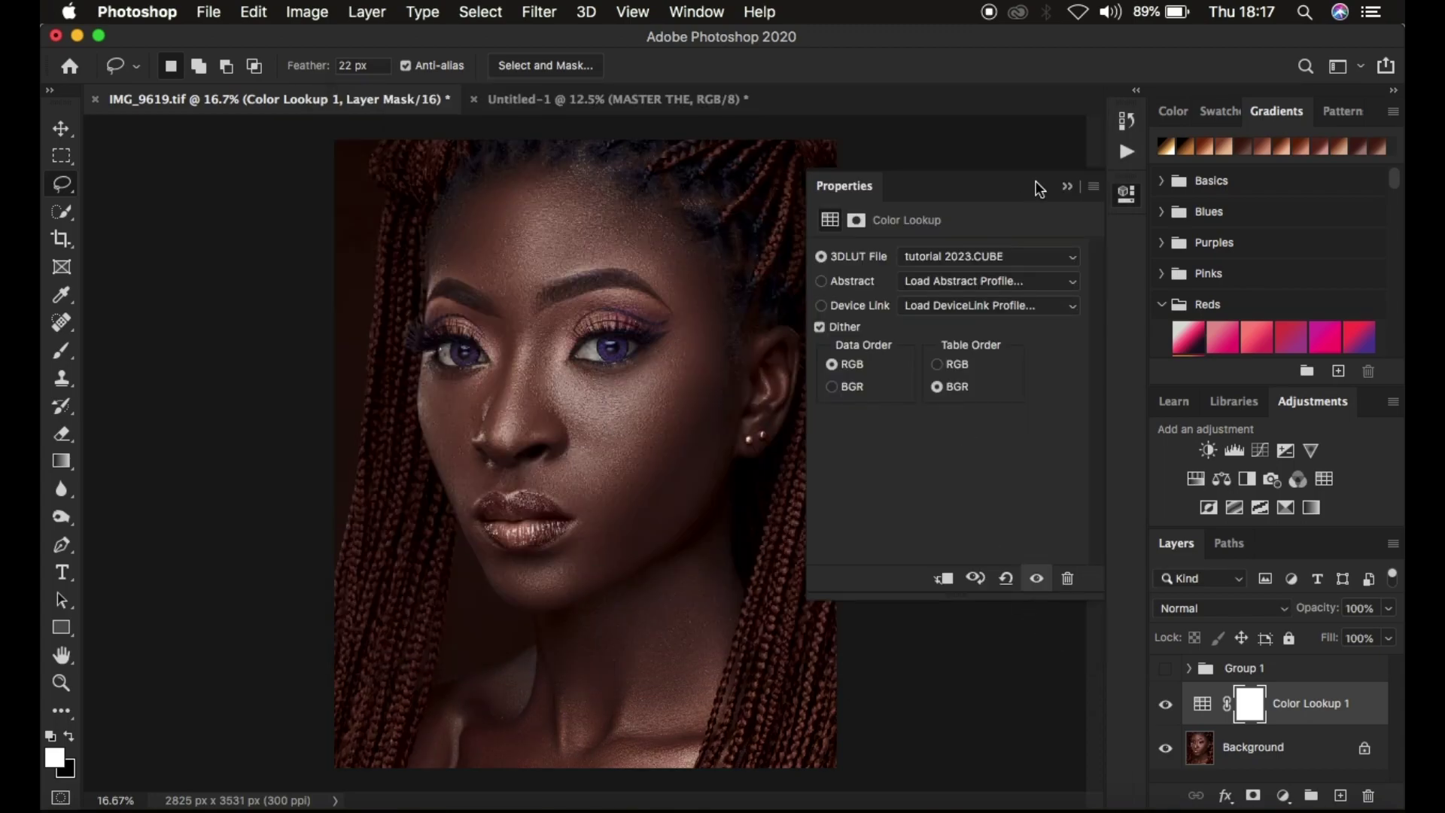
{"action": "left_click", "coordinate": [1069, 190]}
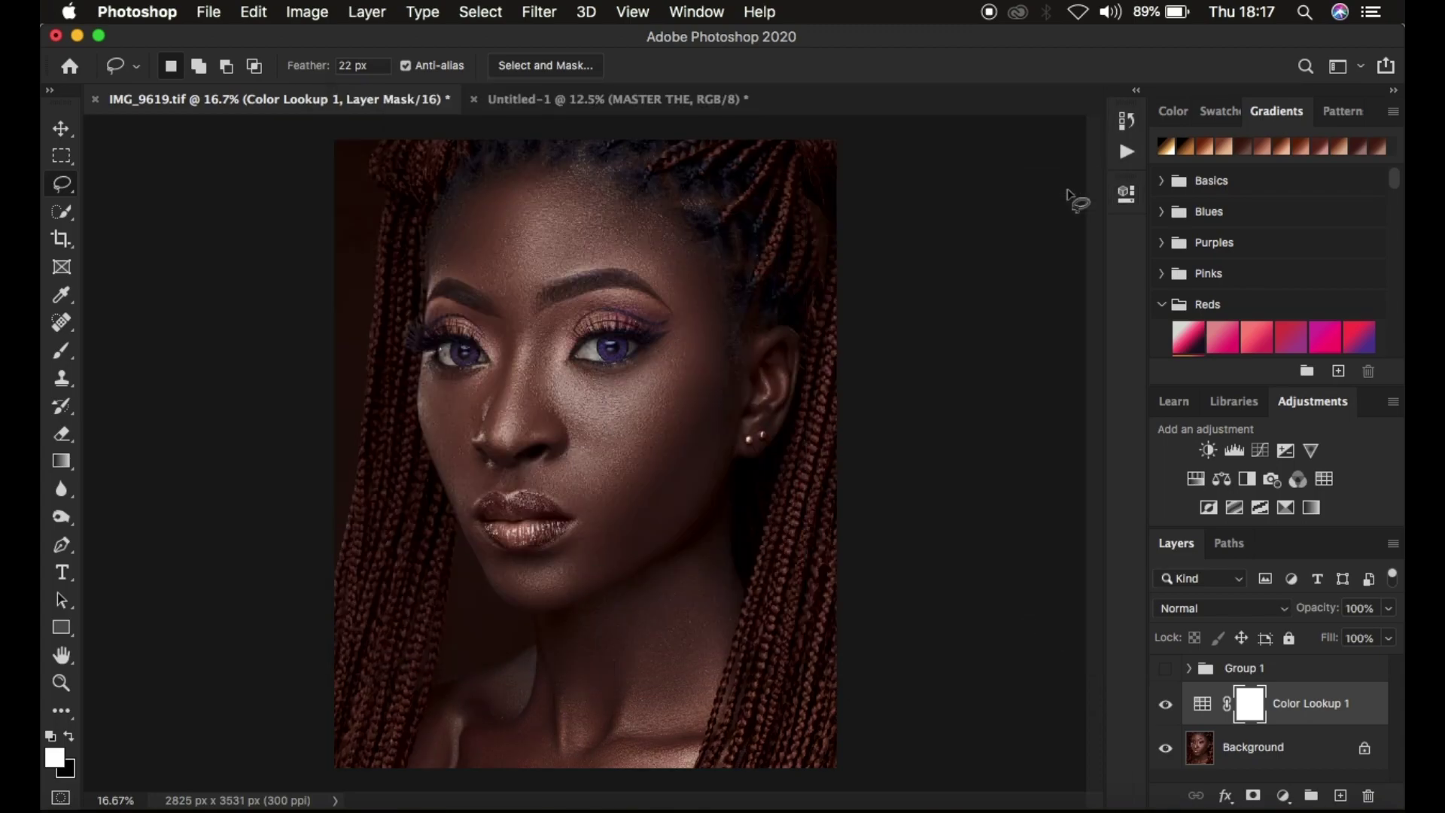
Compare the loaded LUT with the original grade by toggling the visibility of Color Lookup 1 and Group 1
{"action": "left_click", "coordinate": [1166, 704]}
{"action": "left_click", "coordinate": [1166, 708]}
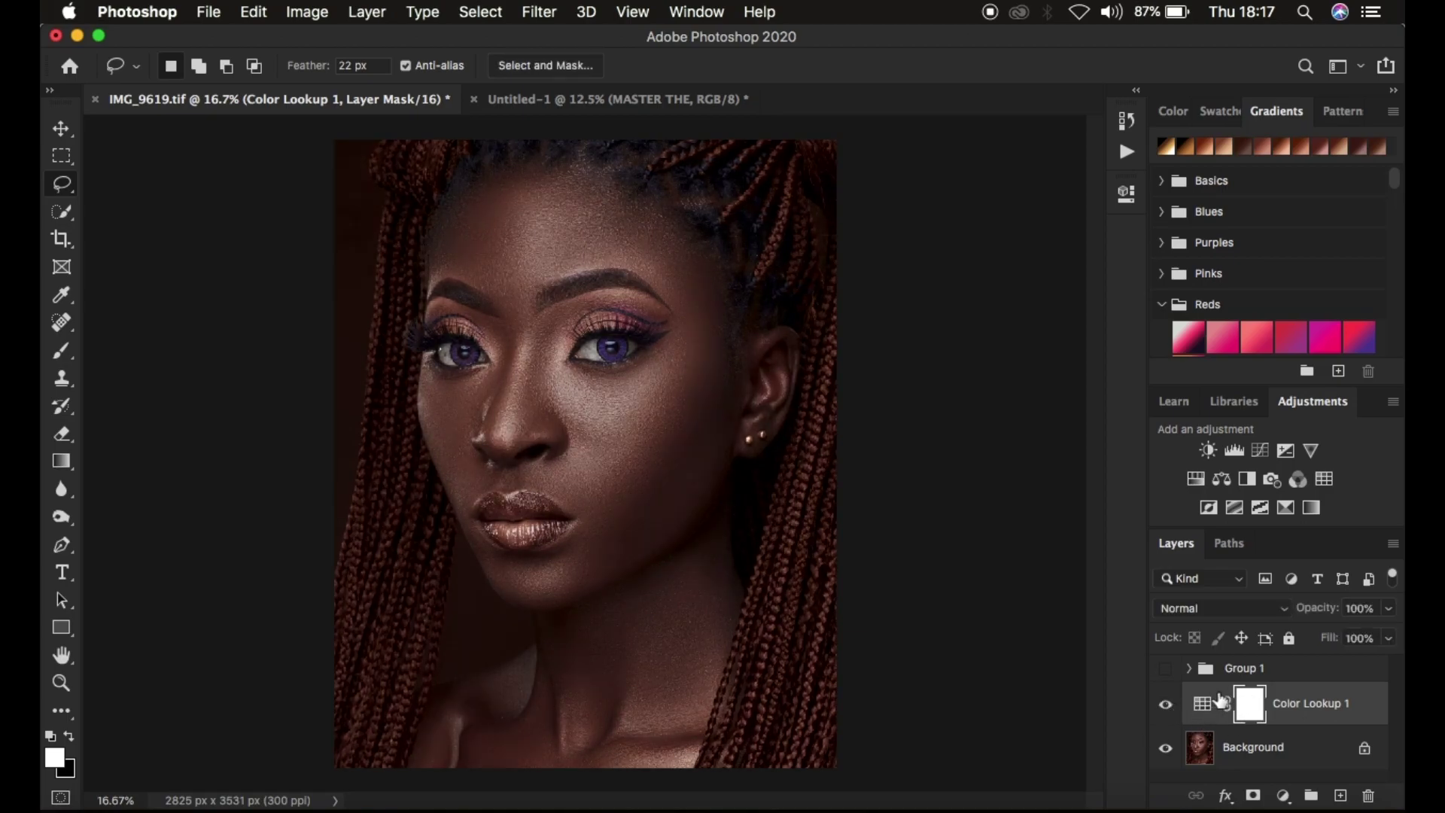
{"action": "left_click", "coordinate": [1168, 708]}
{"action": "left_click", "coordinate": [1165, 669]}
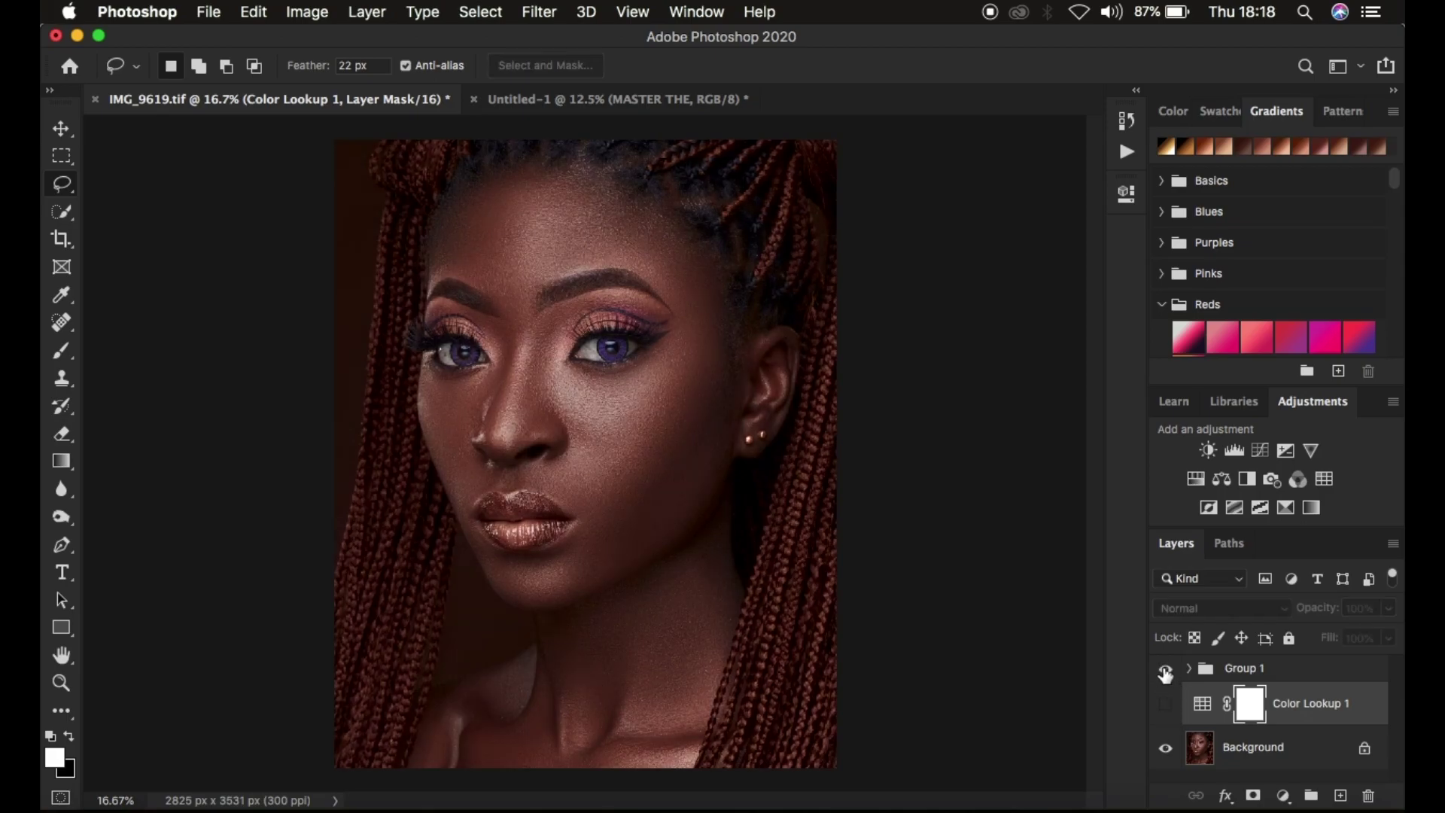
{"action": "left_click", "coordinate": [1166, 670]}
{"action": "left_click", "coordinate": [1166, 706]}
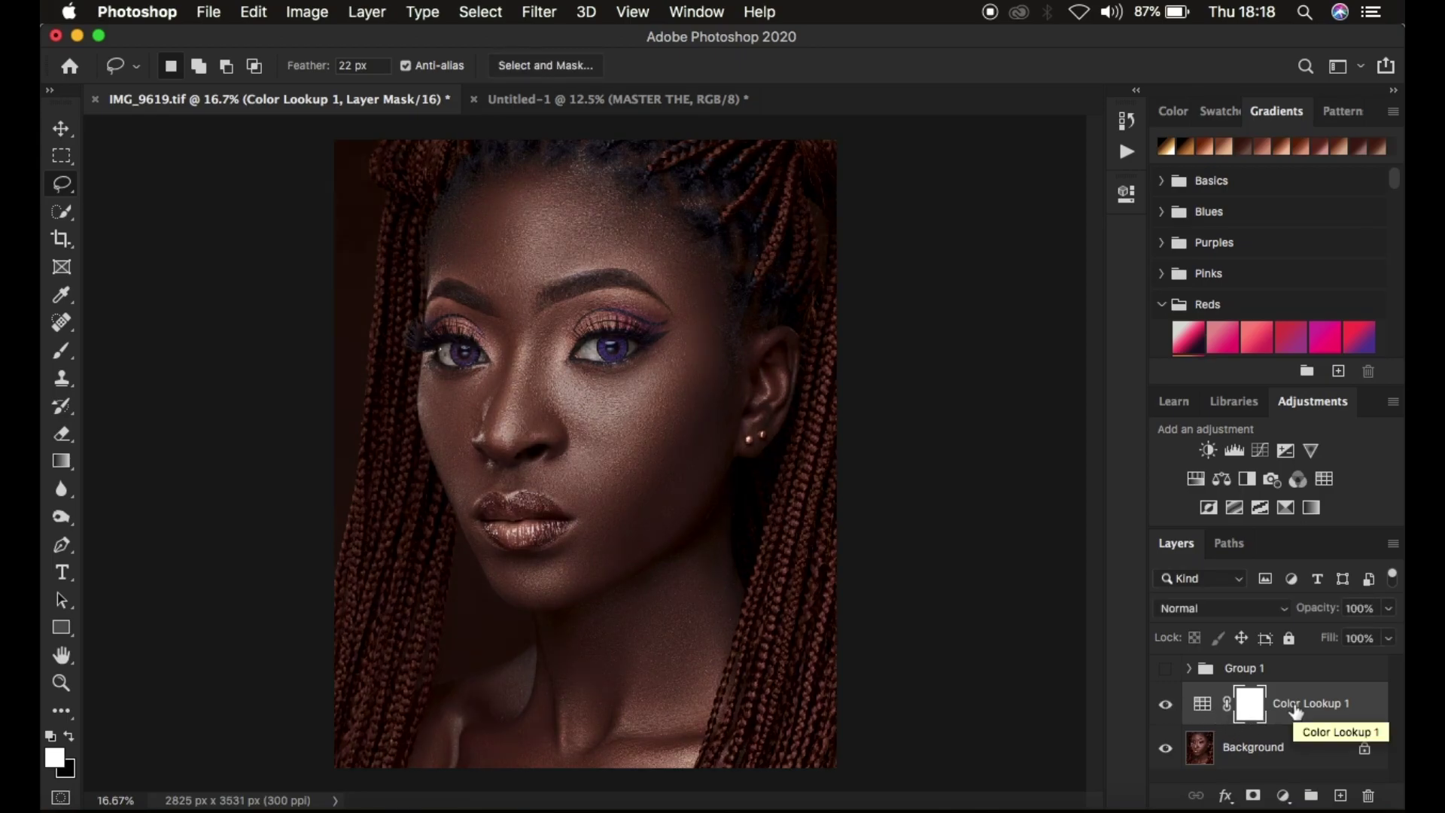
Try duplicating the Color Lookup 1 layer to intensify the grade, and undo the duplication
{"action": "key", "text": "super+j"}
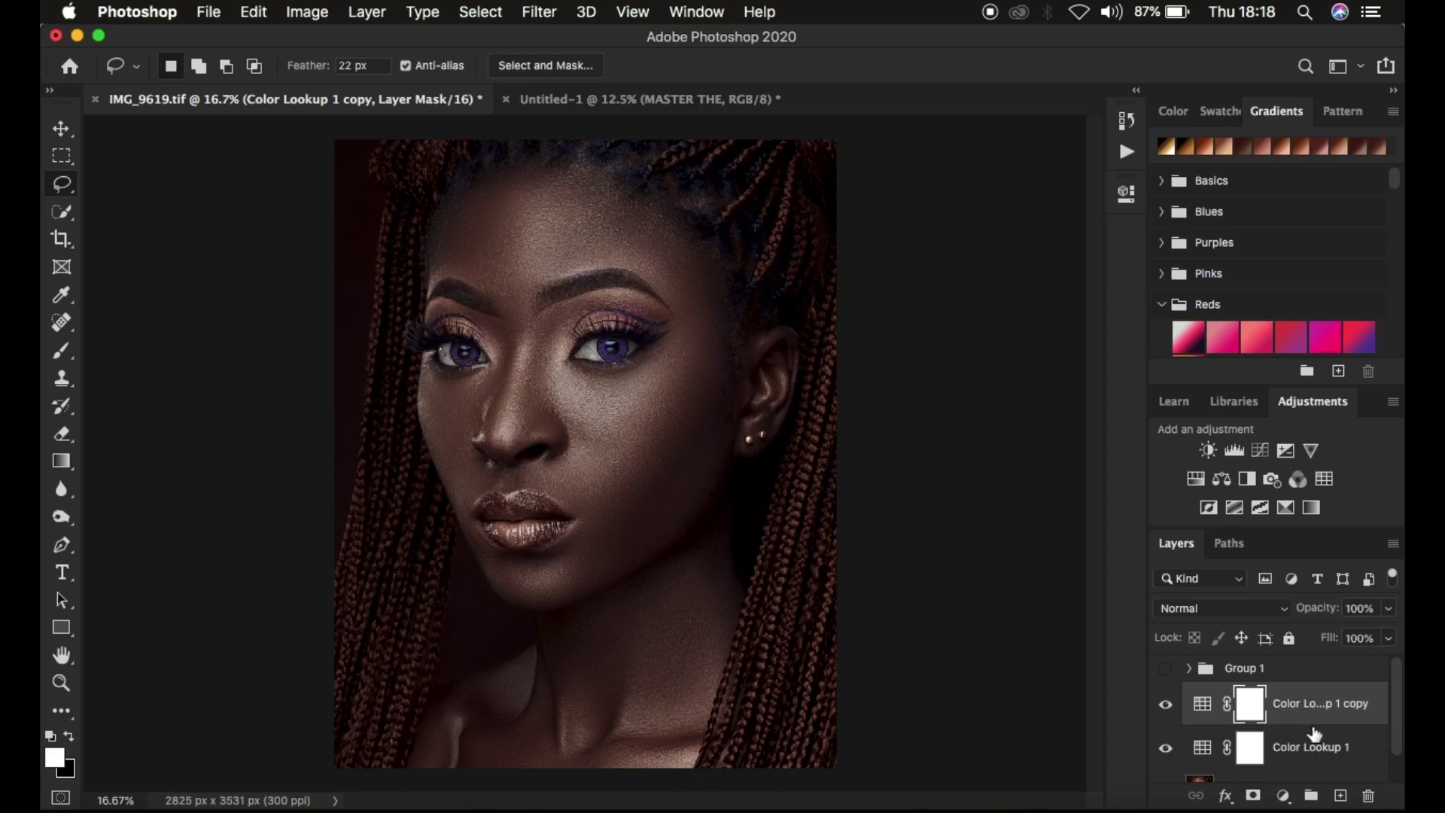
{"action": "key", "text": "super+z"}
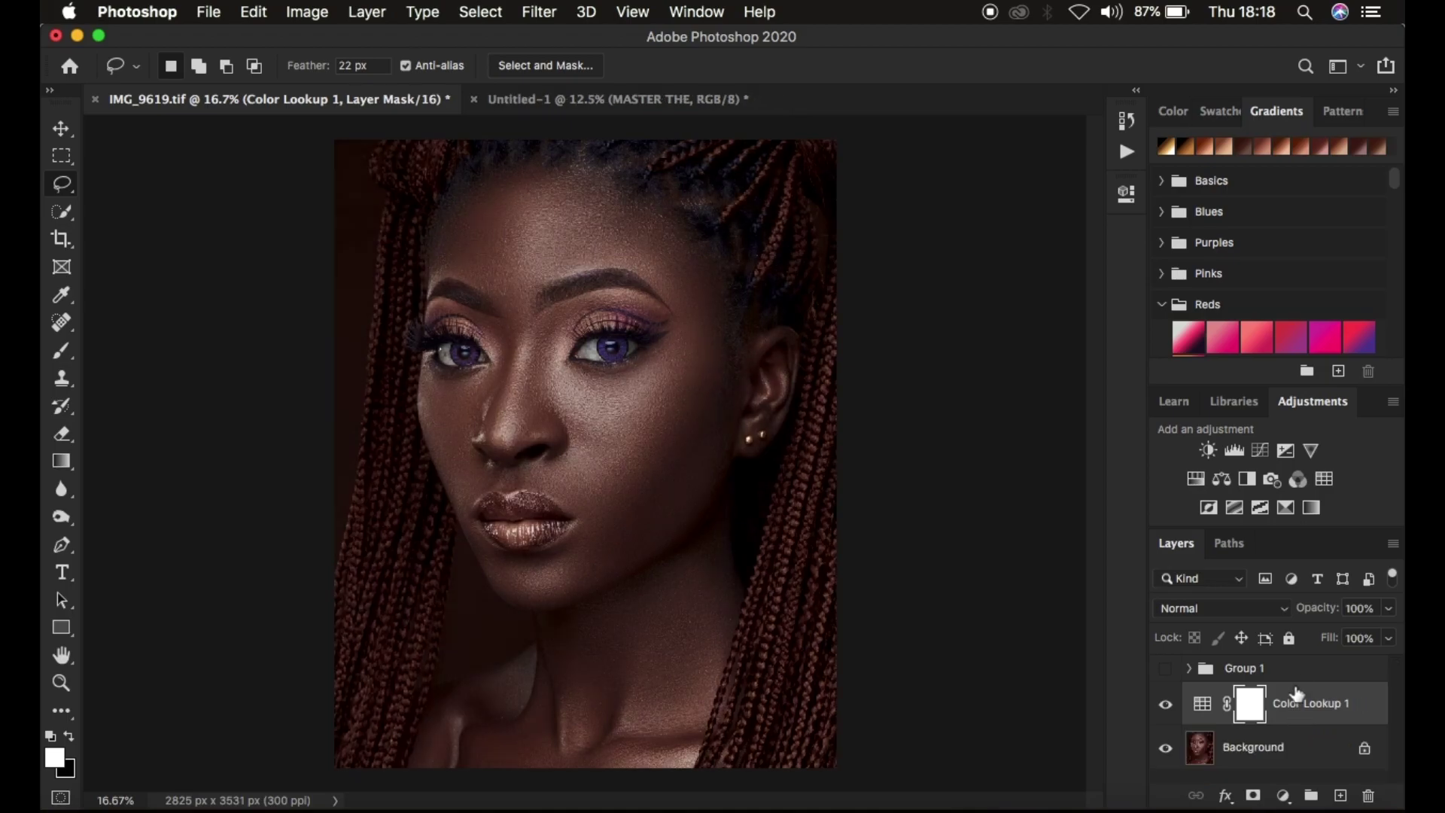
Lower the Color Lookup 1 layer's opacity to 62% and compare the portrait with and without it
{"action": "left_click_drag", "start_coordinate": [1317, 613], "coordinate": [1274, 613]}
{"action": "left_click", "coordinate": [1165, 704]}
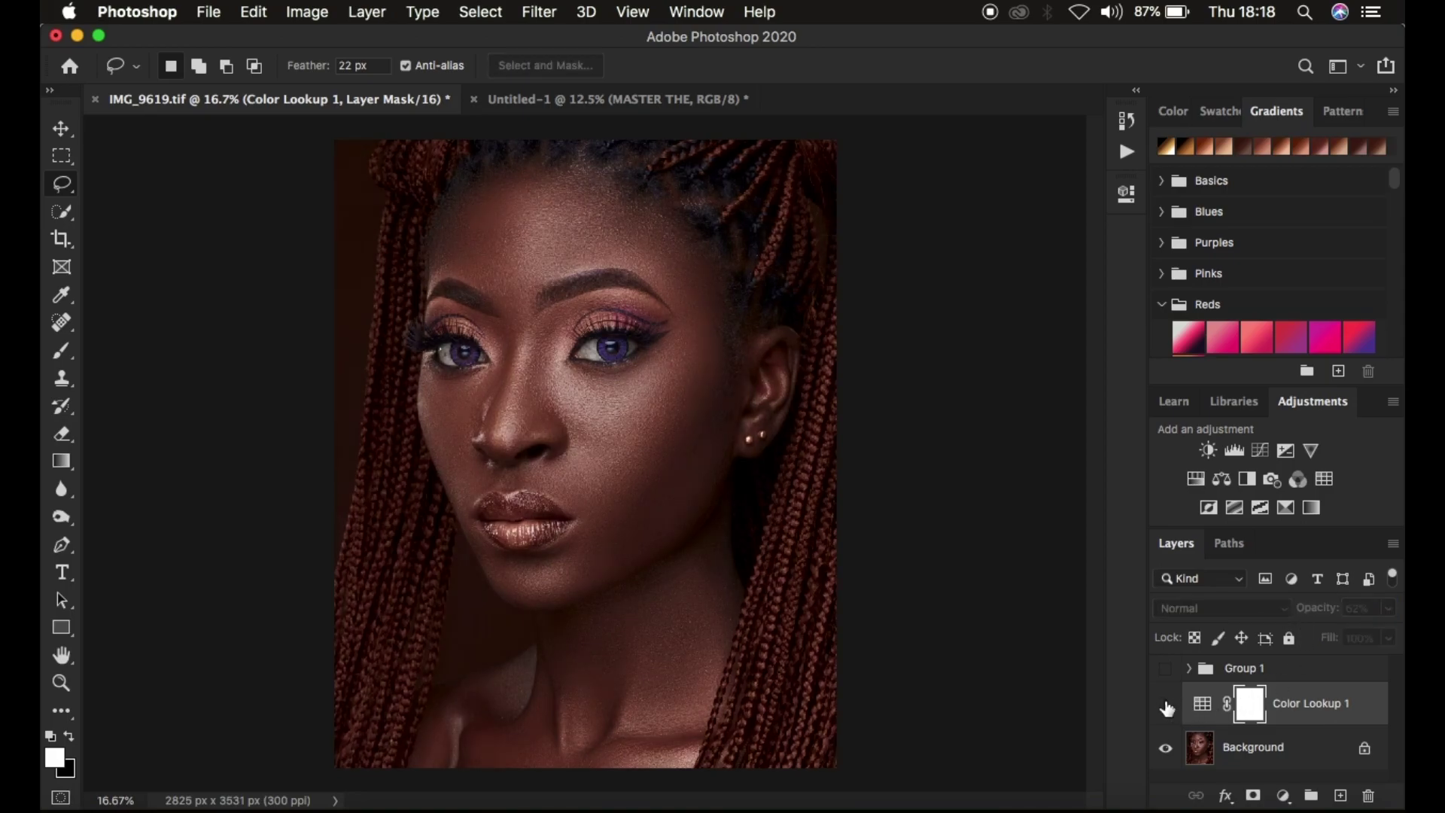
{"action": "left_click", "coordinate": [1166, 706]}
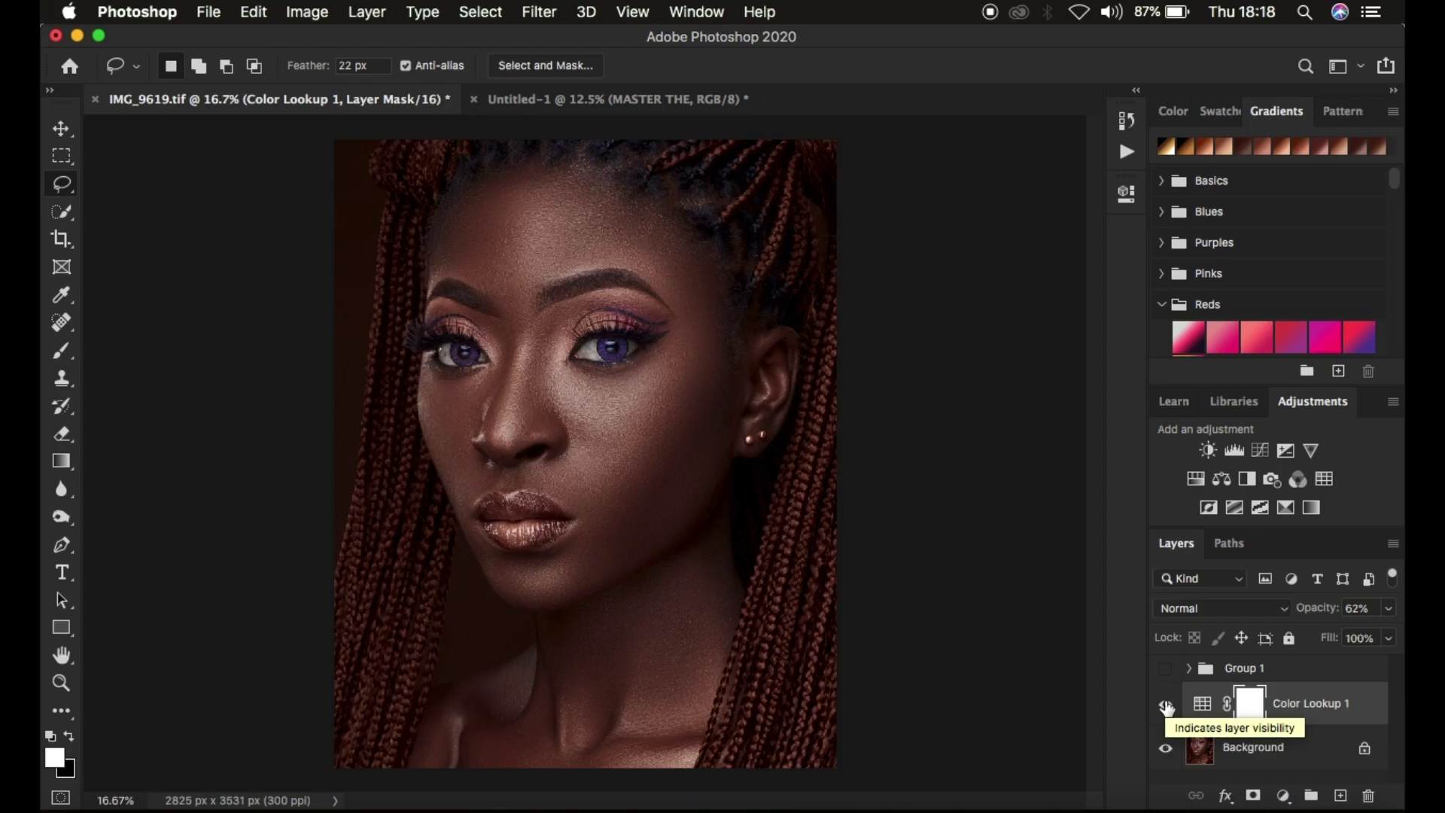
Delete Group 1 and the Color Lookup 1 layer, keeping only the Background
{"action": "left_click", "coordinate": [1297, 681]}
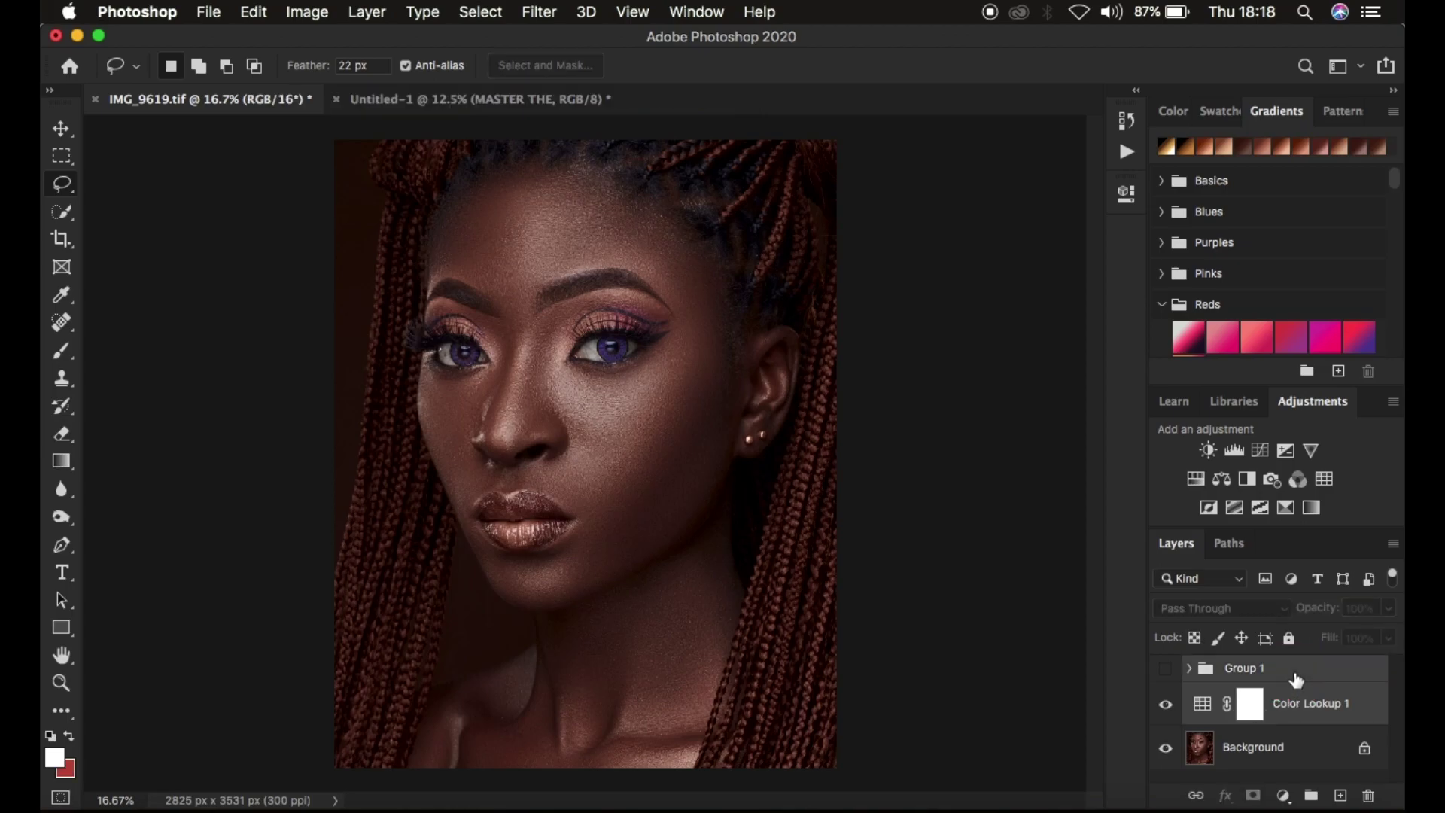
{"action": "key", "text": "Delete"}
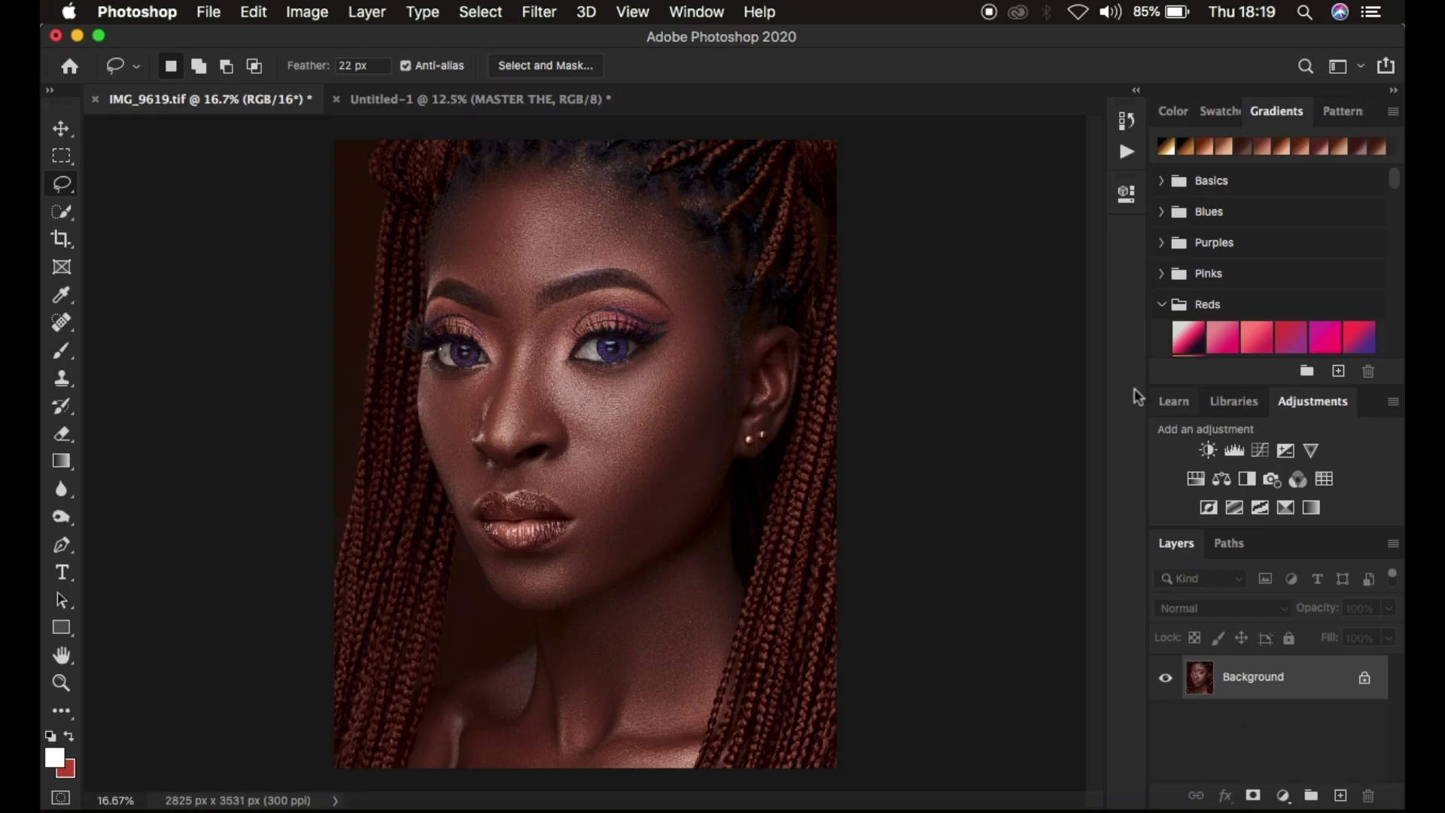
Show the recorded actions list and create a new action set named TRIAL ACTION
{"action": "left_click", "coordinate": [689, 12]}
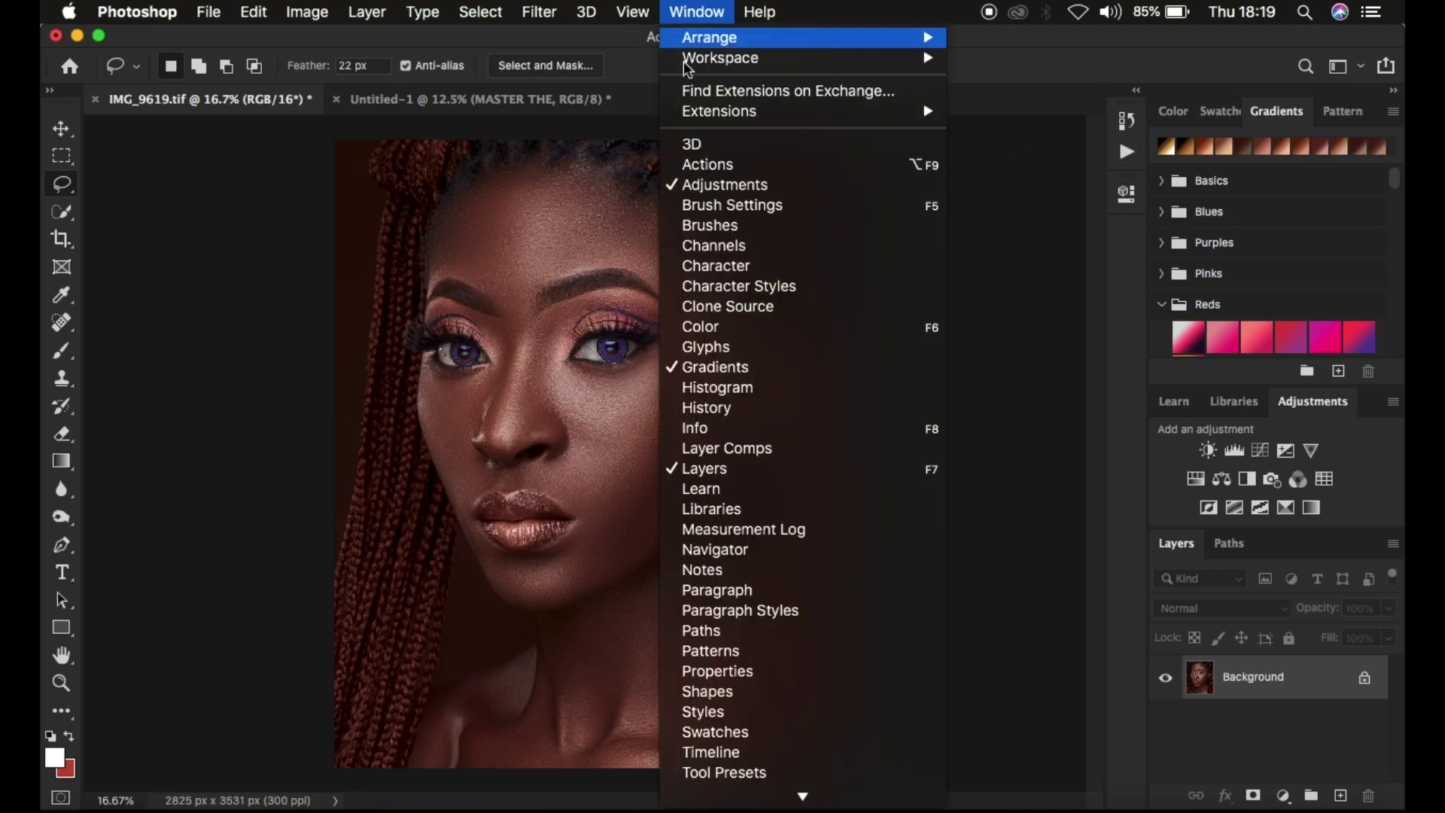
{"action": "left_click", "coordinate": [712, 165]}
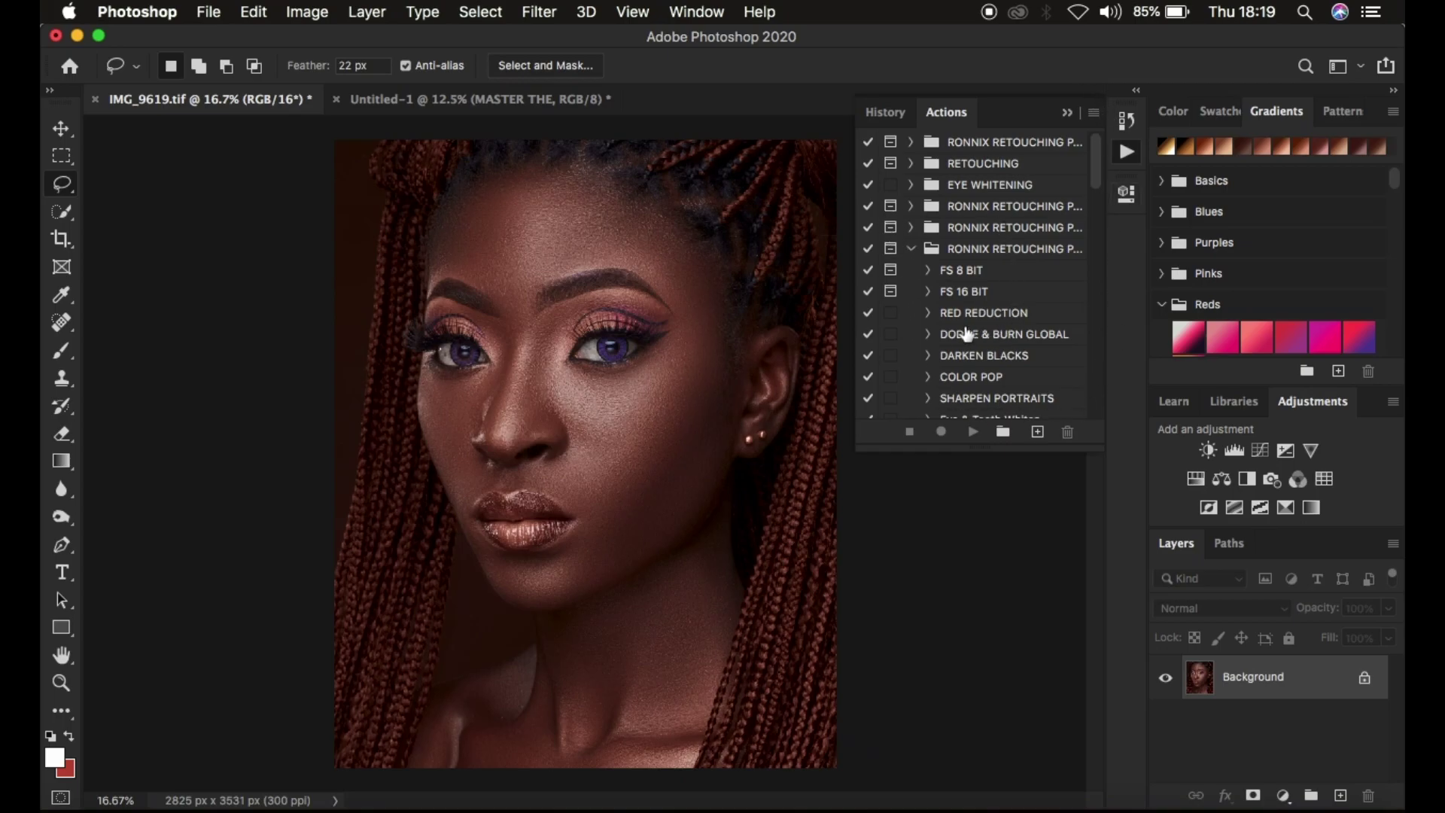
{"action": "scroll", "coordinate": [1021, 290], "scroll_direction": "down", "scroll_amount": 5}
{"action": "scroll", "coordinate": [1021, 290], "scroll_direction": "down", "scroll_amount": 10}
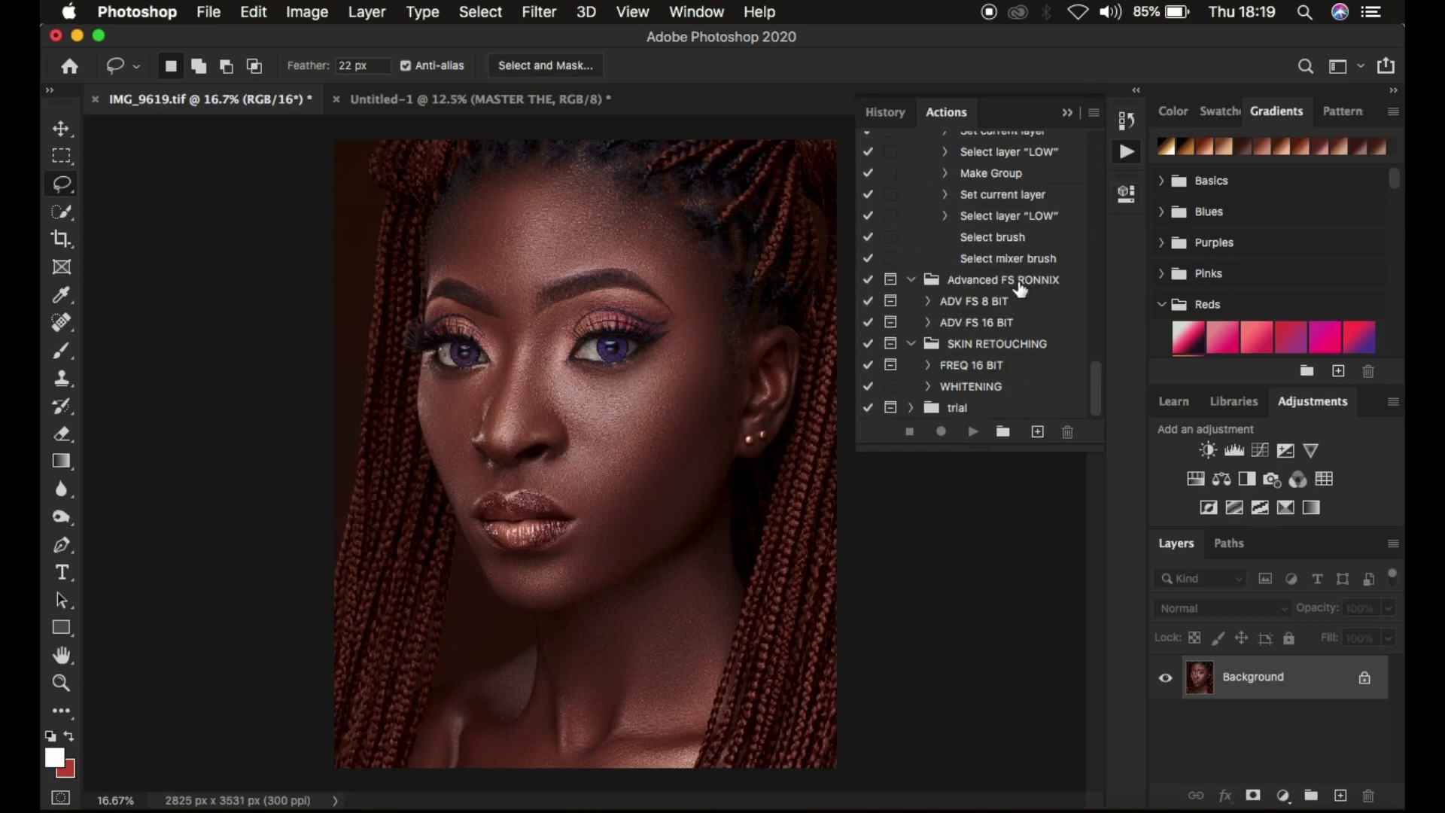
{"action": "left_click", "coordinate": [1004, 433]}
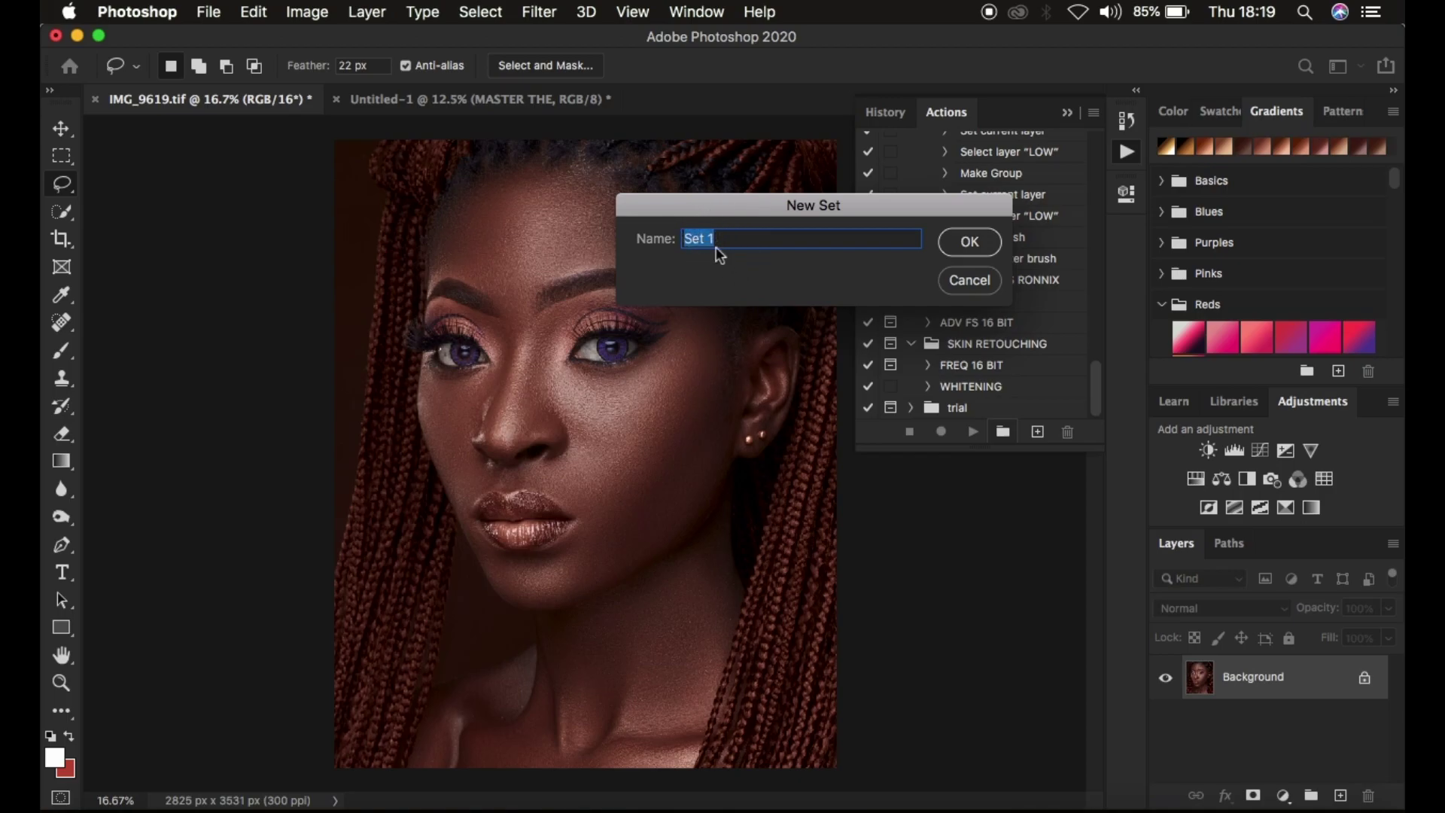
{"action": "type", "text": "TIAL"}
{"action": "key", "text": "BackSpace"}
{"action": "key", "text": "BackSpace"}
{"action": "key", "text": "BackSpace"}
{"action": "key", "text": "BackSpace"}
{"action": "type", "text": "RIAL ACTION"}
{"action": "left_click", "coordinate": [967, 242]}
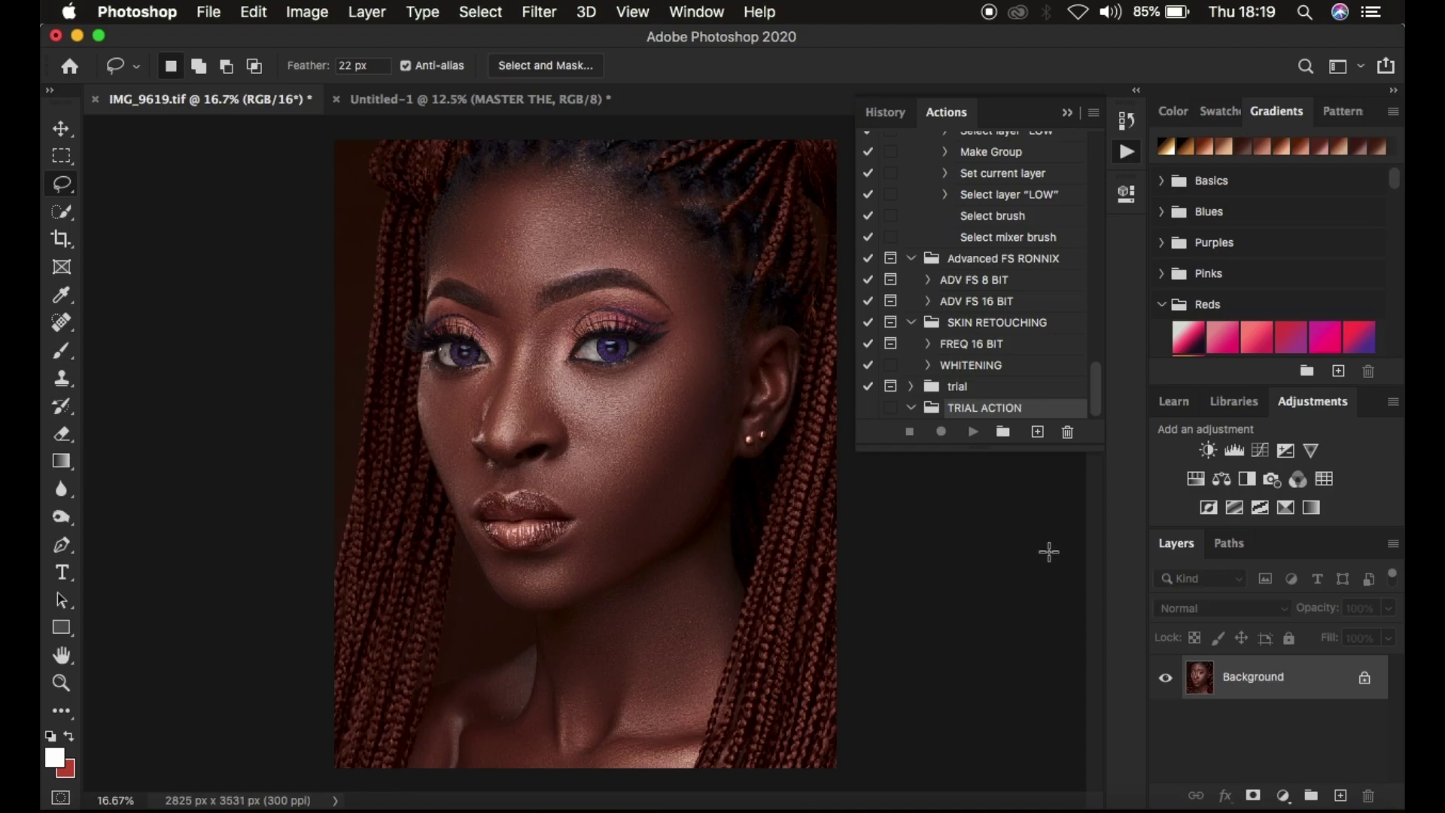
Start recording a new action named "fs 16 bit" in the TRIAL ACTION set, with function key Shift+Command+F3 and the color Violet
{"action": "left_click", "coordinate": [1037, 433]}
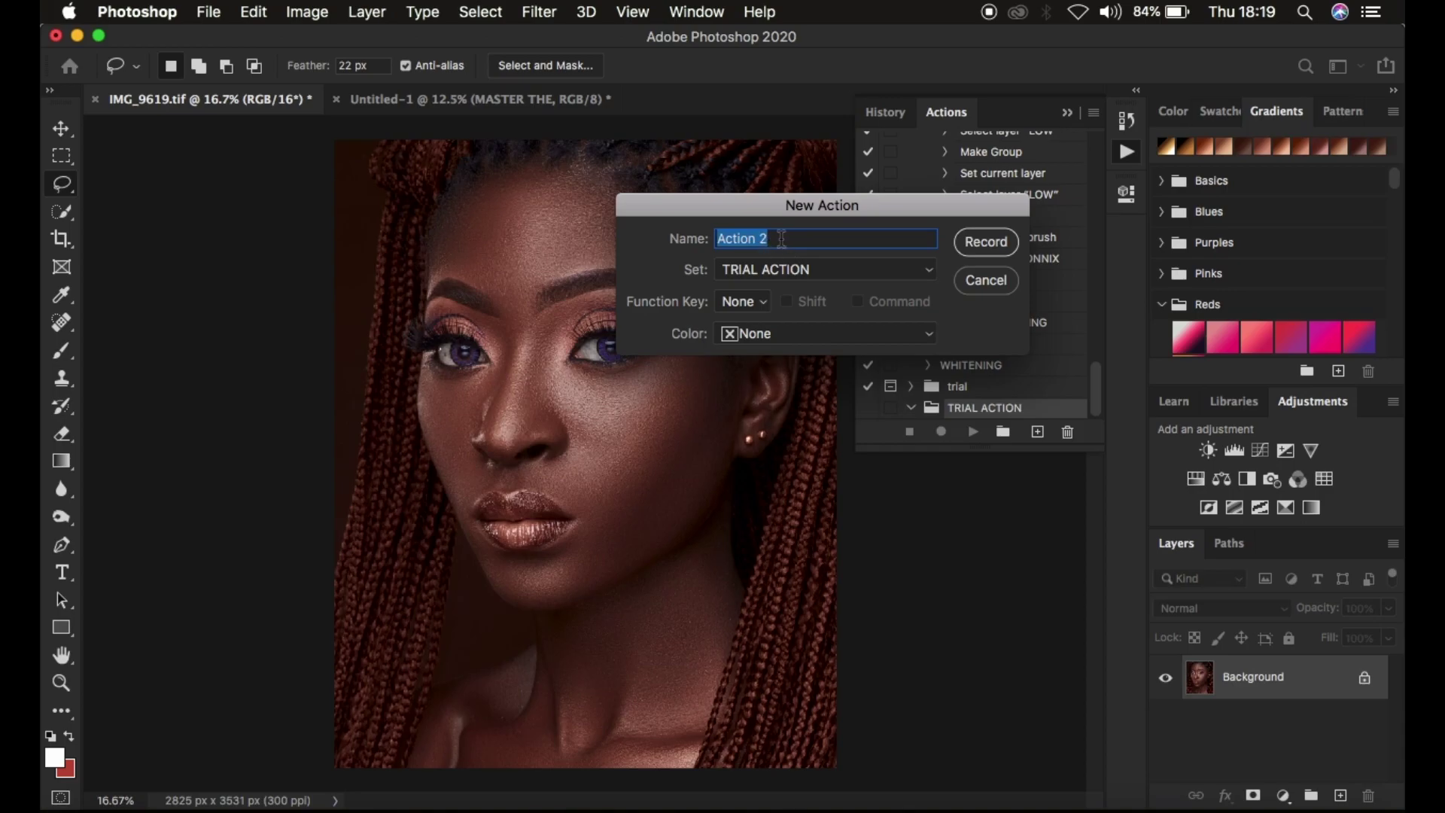
{"action": "type", "text": "fs "}
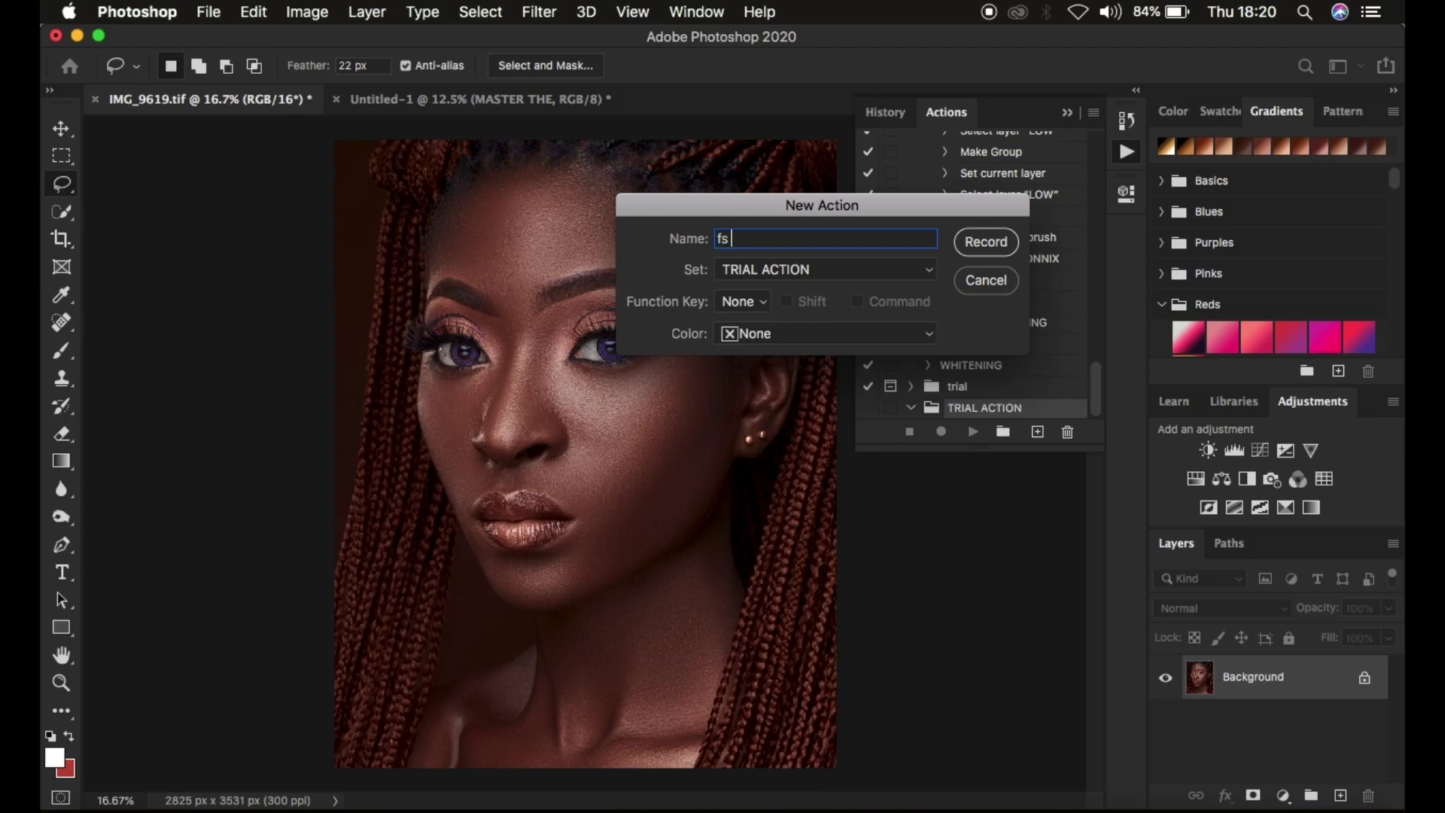
{"action": "type", "text": "16 bit"}
{"action": "left_click", "coordinate": [755, 303]}
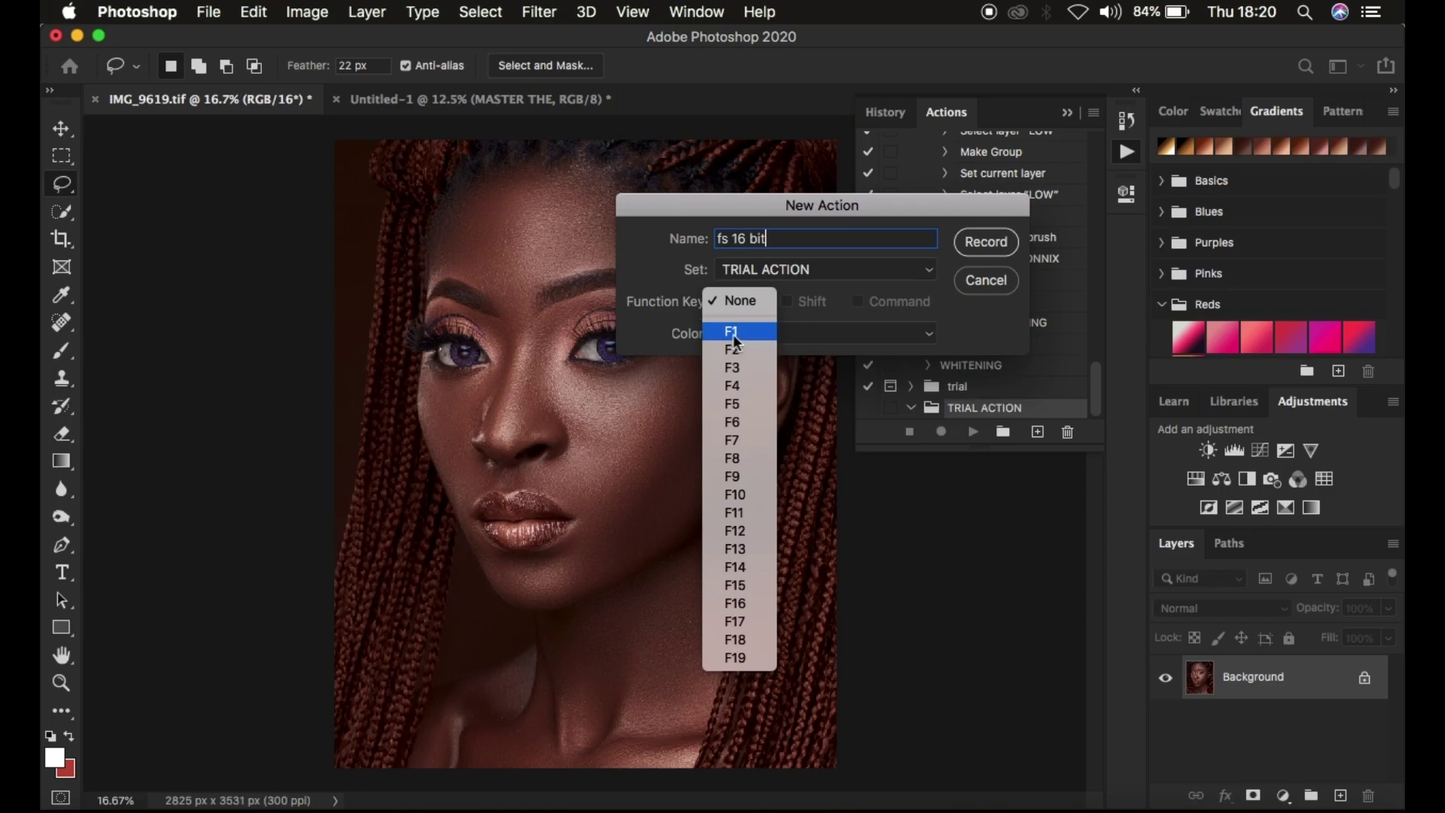
{"action": "left_click", "coordinate": [732, 367]}
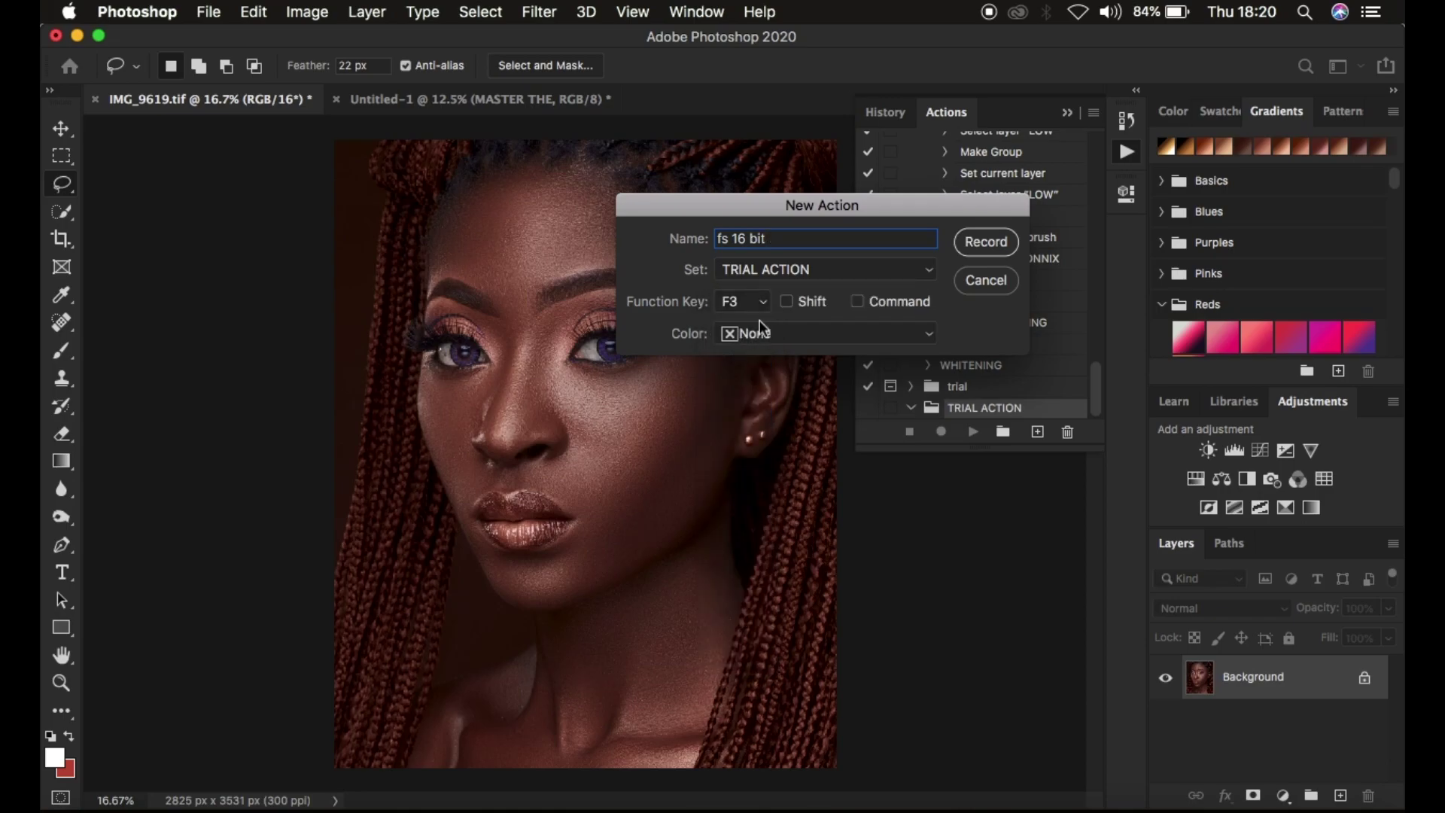
{"action": "left_click", "coordinate": [788, 302]}
{"action": "left_click", "coordinate": [857, 301]}
{"action": "left_click", "coordinate": [775, 332]}
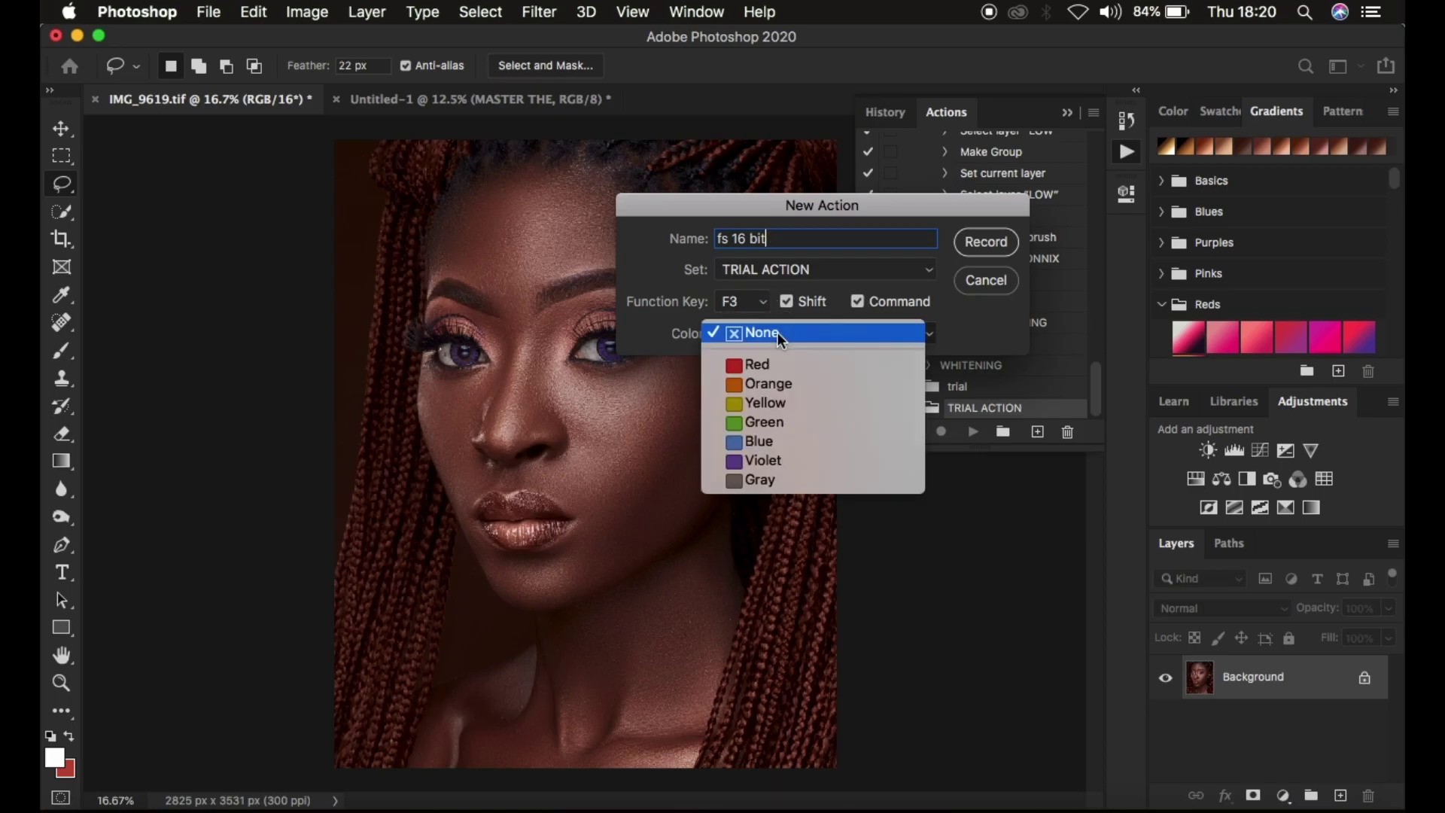
{"action": "left_click", "coordinate": [774, 461]}
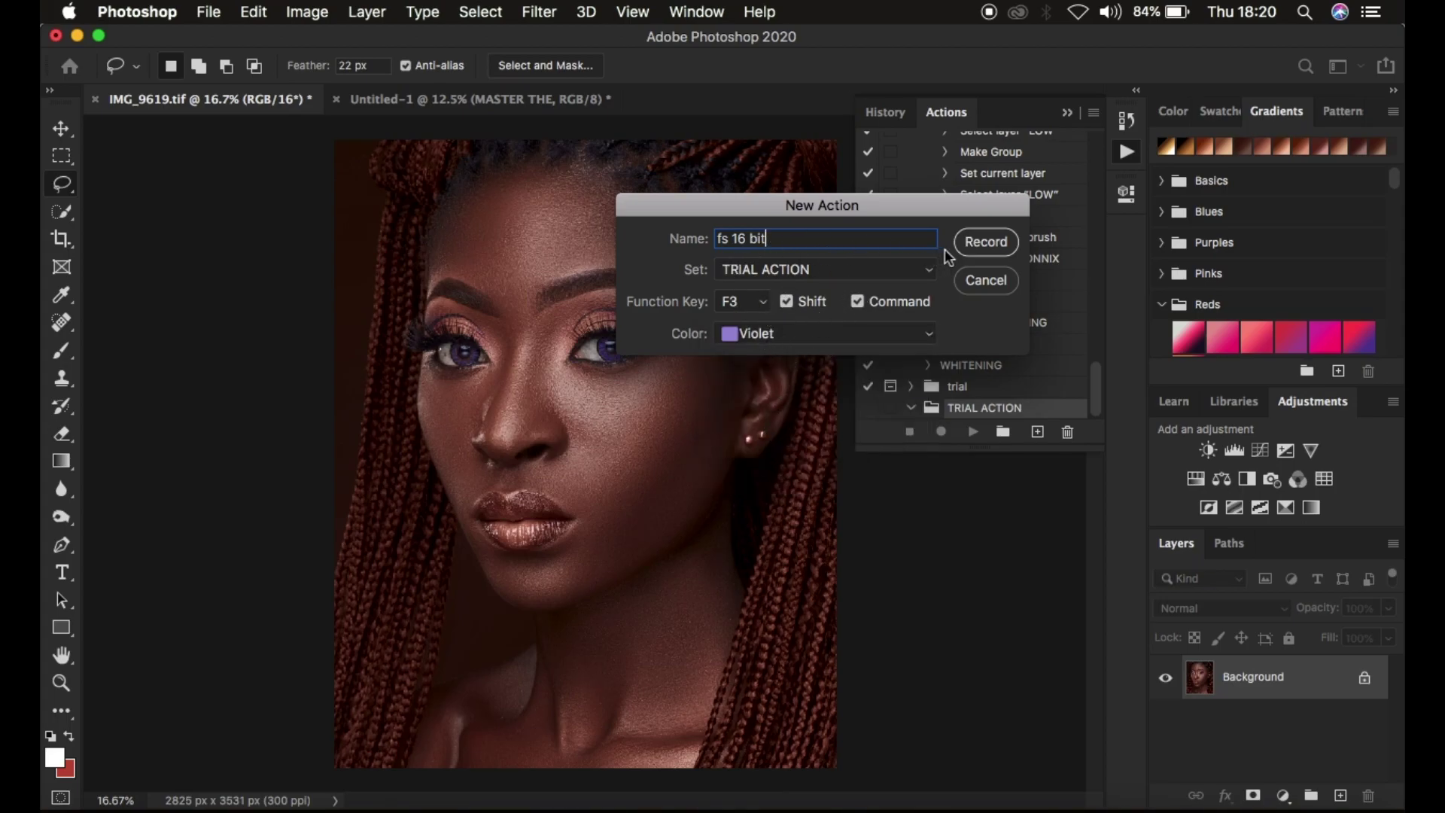
{"action": "left_click", "coordinate": [985, 243]}
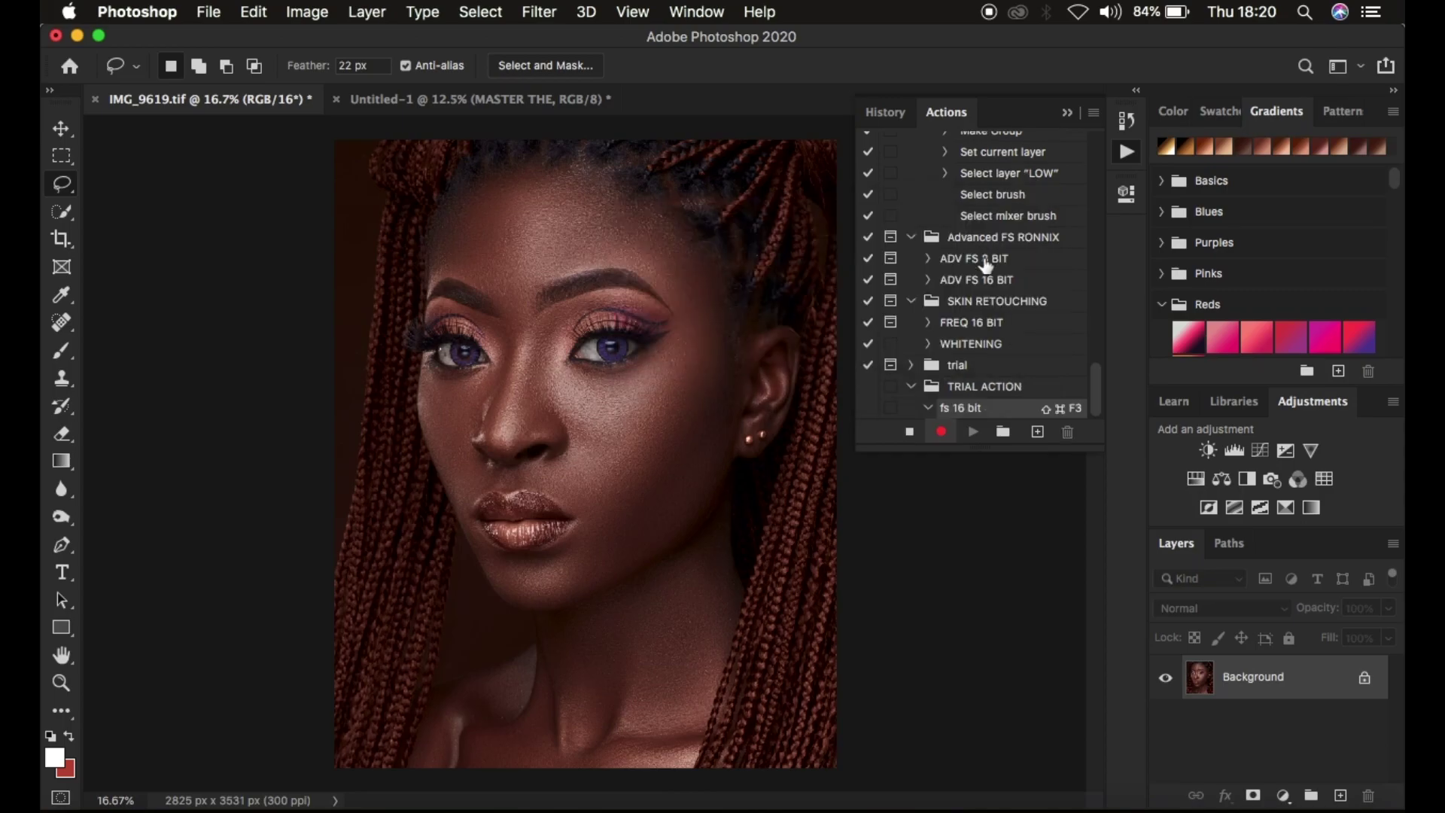
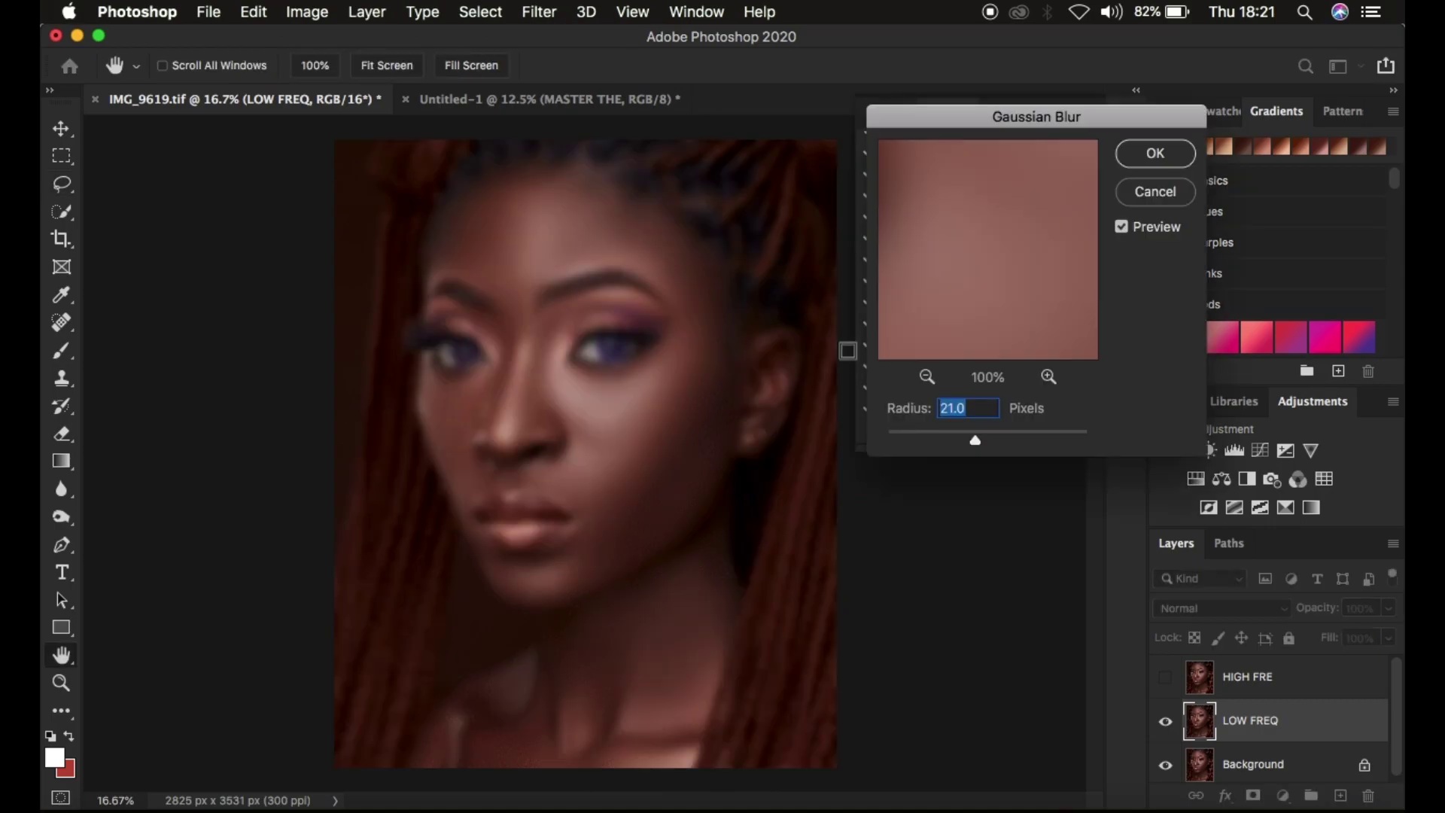
Apply a Gaussian Blur to LOW FREQ that just softens the skin texture, and make the recorded blur step show its dialog on playback
{"action": "left_click_drag", "start_coordinate": [976, 444], "coordinate": [881, 440]}
{"action": "left_click_drag", "start_coordinate": [979, 136], "coordinate": [1002, 192]}
{"action": "left_click_drag", "start_coordinate": [910, 496], "coordinate": [956, 497]}
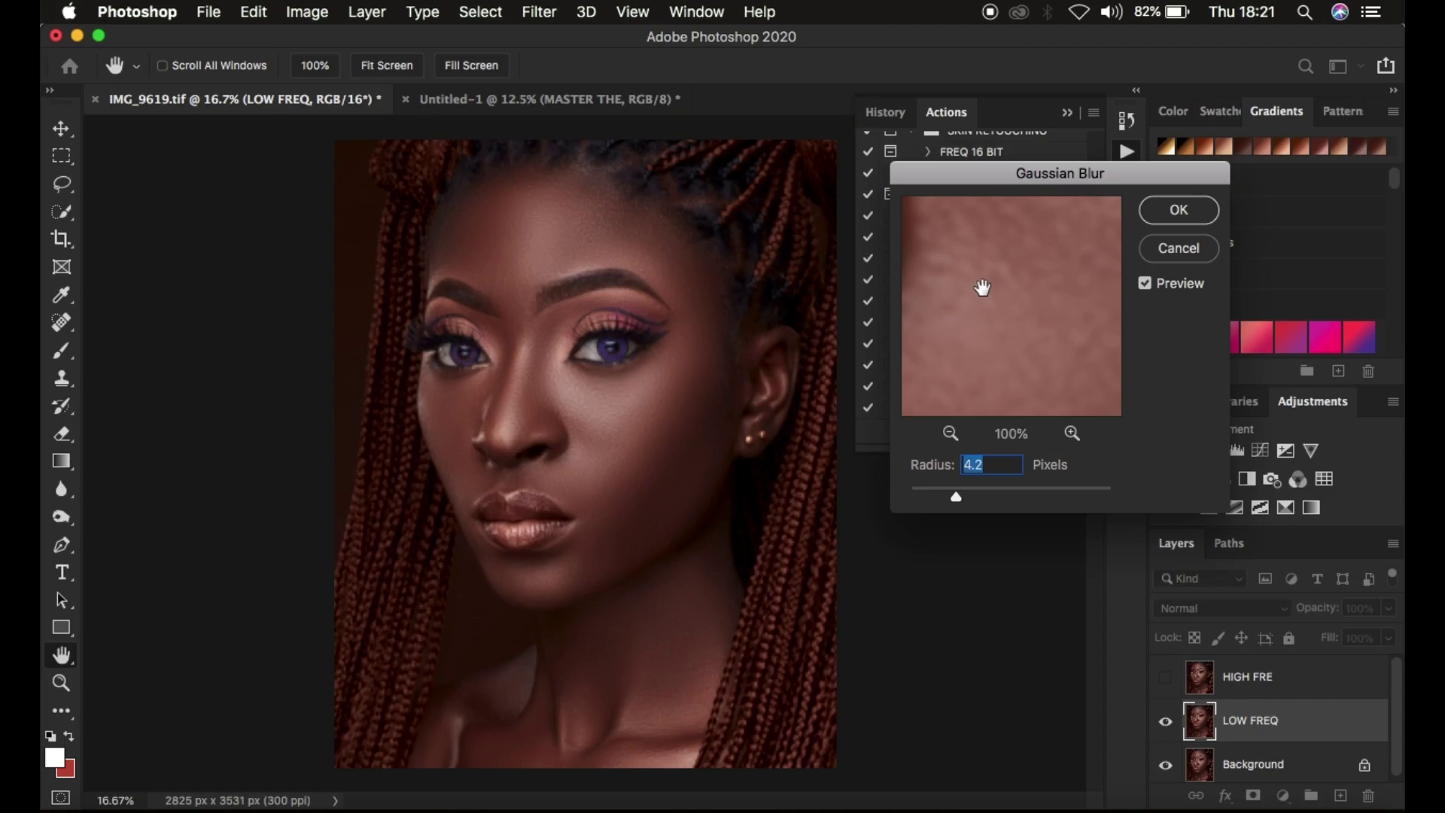
{"action": "left_click_drag", "start_coordinate": [957, 501], "coordinate": [971, 502]}
{"action": "left_click_drag", "start_coordinate": [979, 494], "coordinate": [975, 496]}
{"action": "left_click", "coordinate": [1178, 209]}
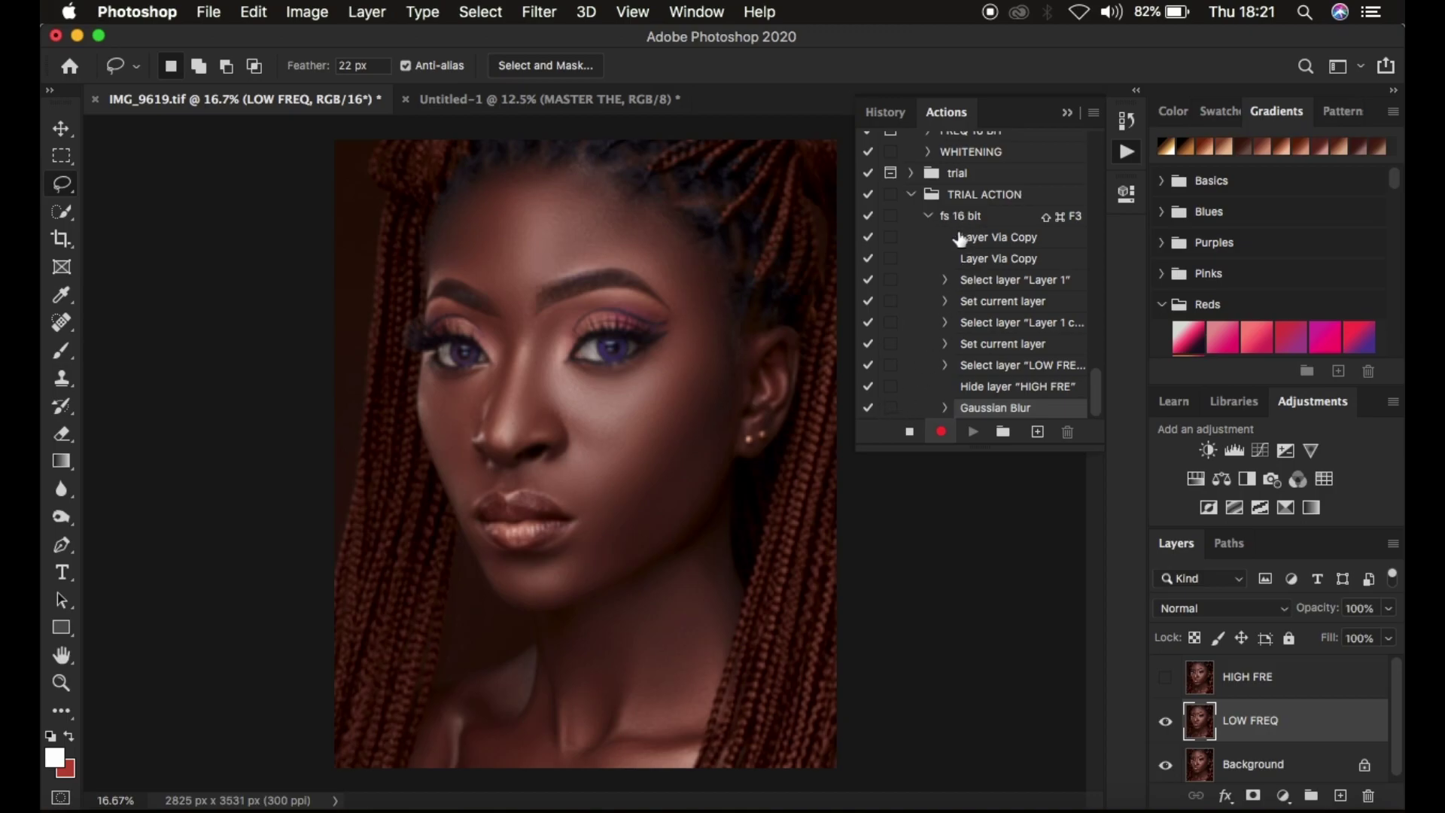
{"action": "left_click", "coordinate": [891, 409]}
Show the HIGH FRE layer and run Apply Image on it from LOW FREQ, channel RGB inverted, blending Add, scale 2, offset 0
{"action": "left_click", "coordinate": [1306, 693]}
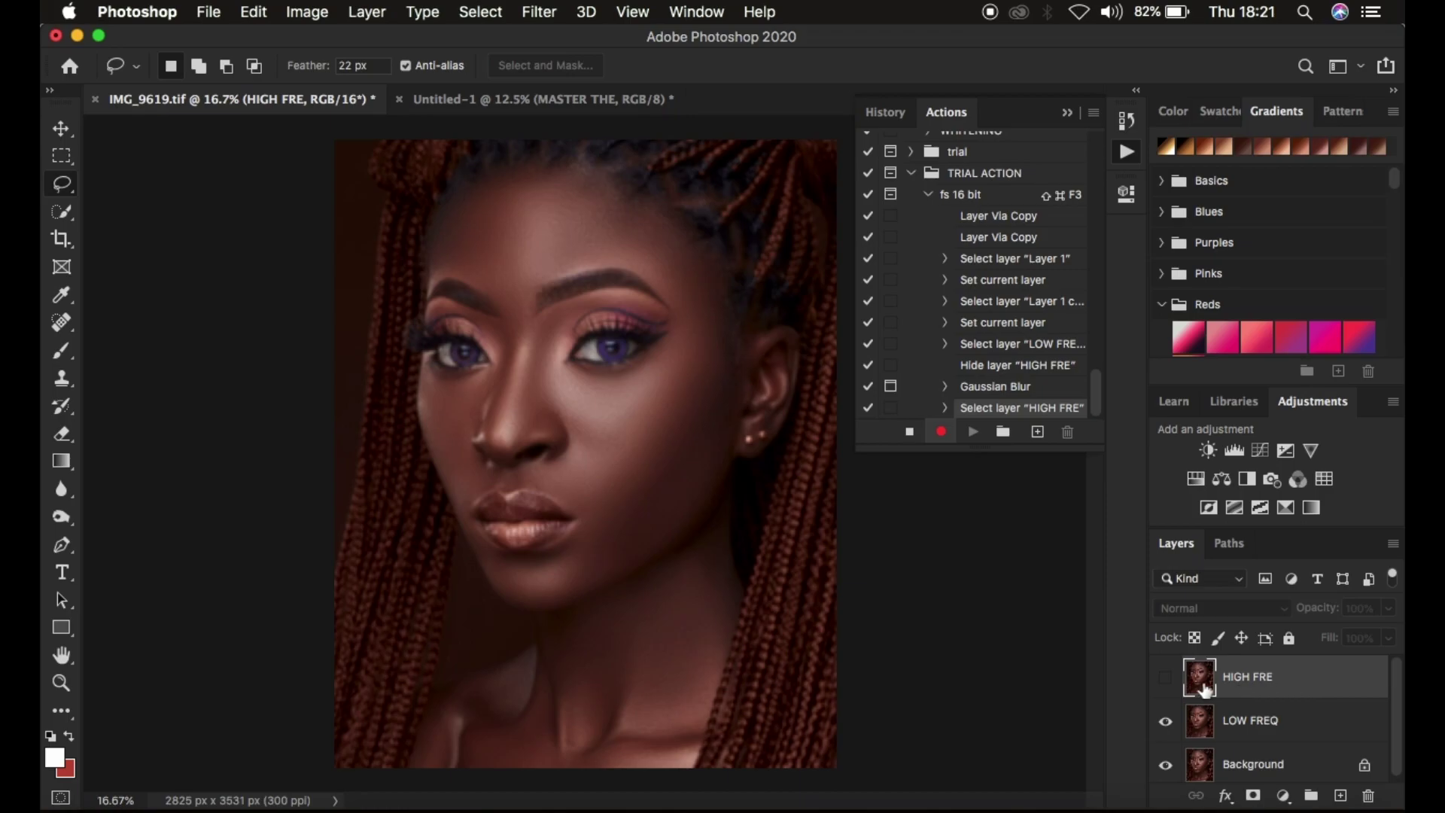
{"action": "left_click", "coordinate": [1165, 680]}
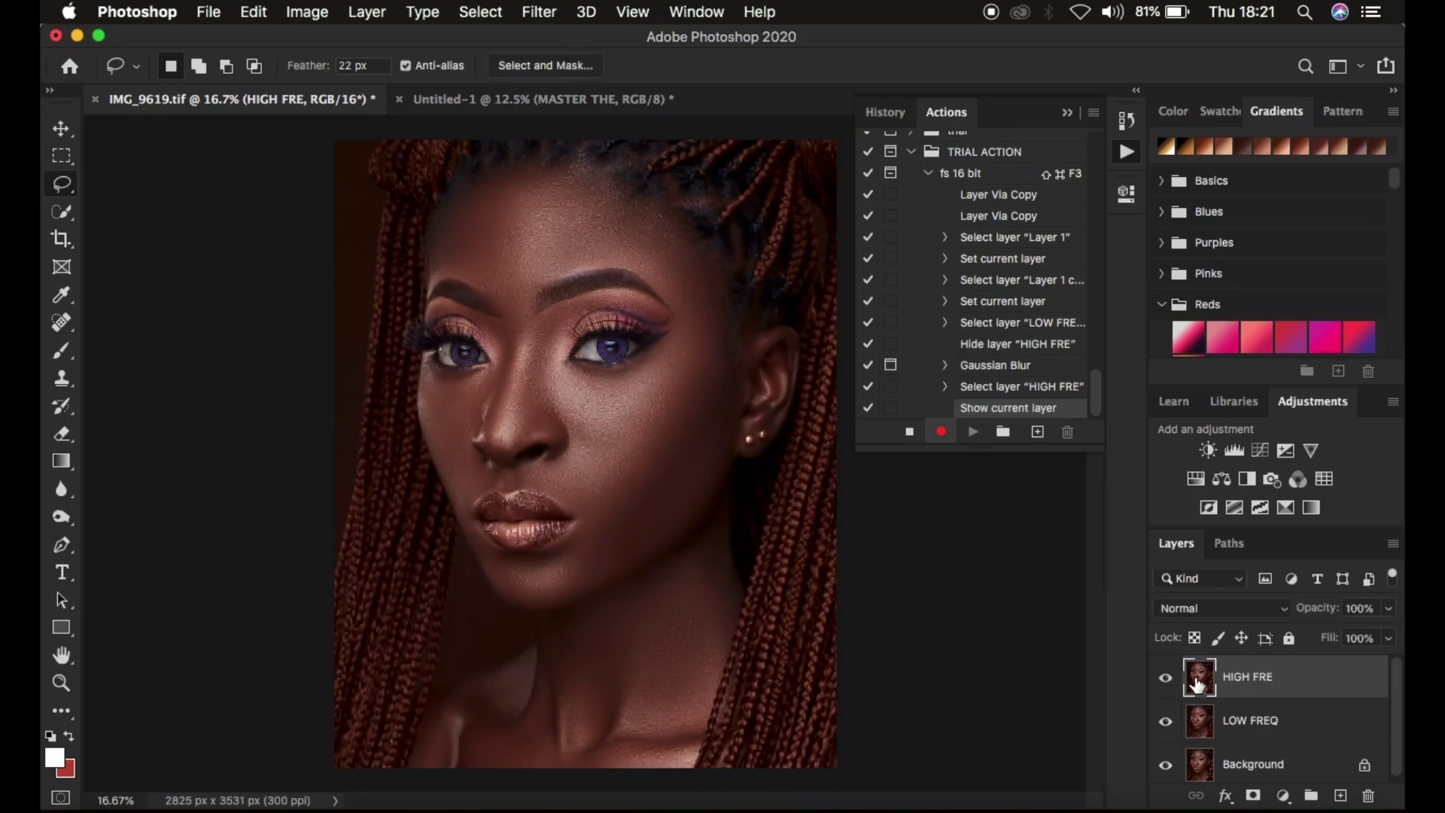
{"action": "left_click", "coordinate": [306, 11]}
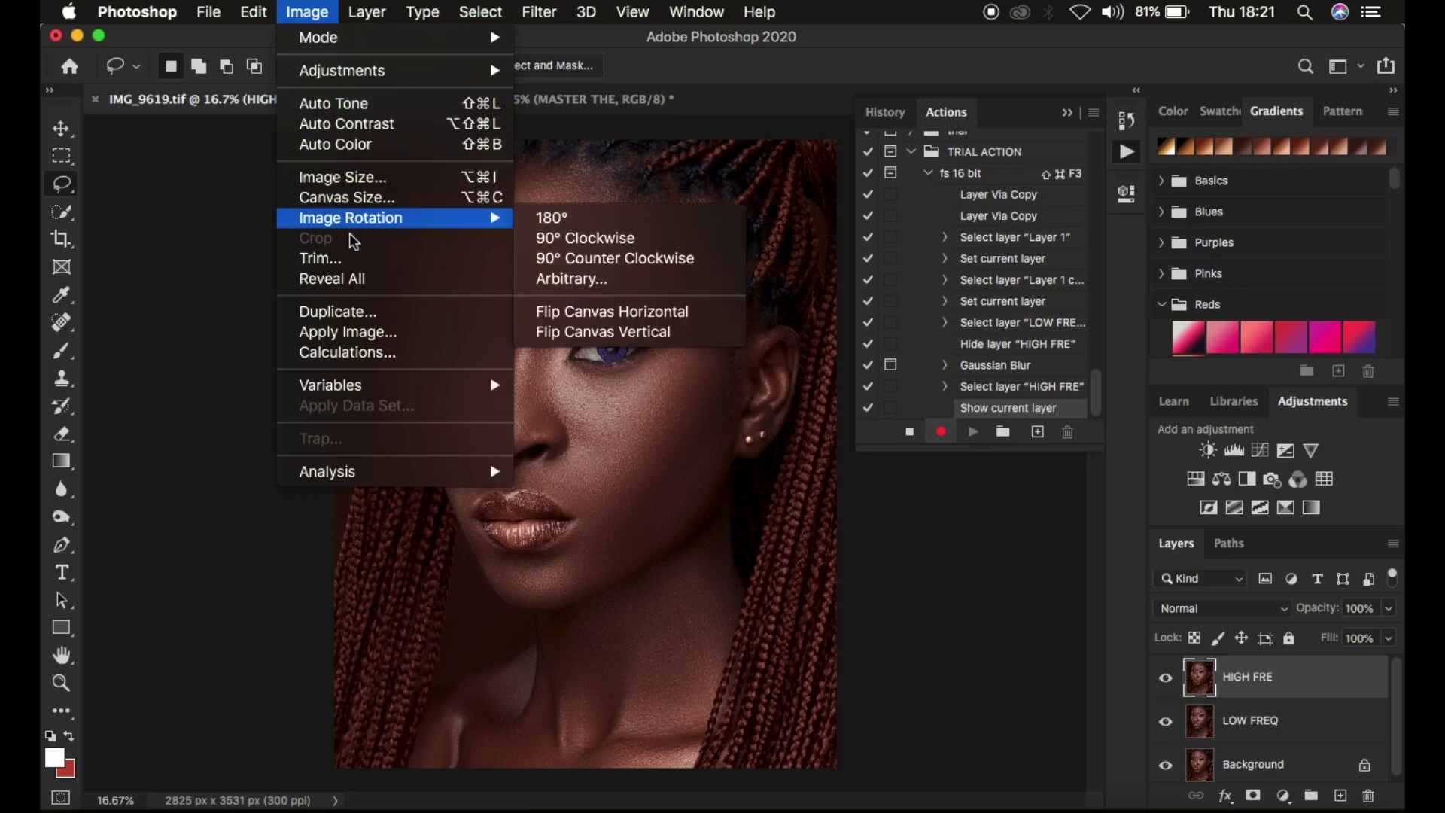
{"action": "left_click", "coordinate": [361, 332]}
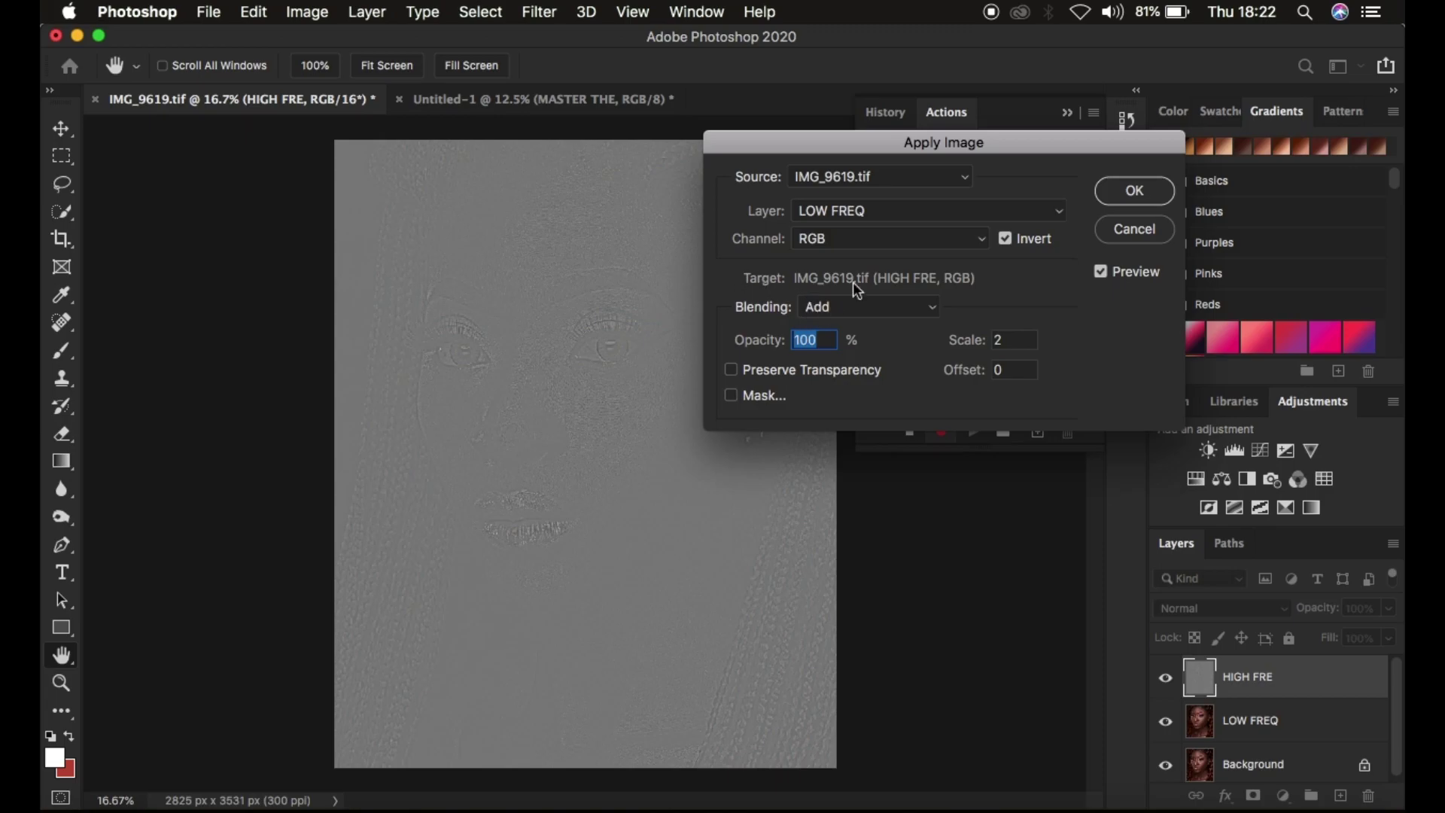
{"action": "left_click", "coordinate": [851, 220]}
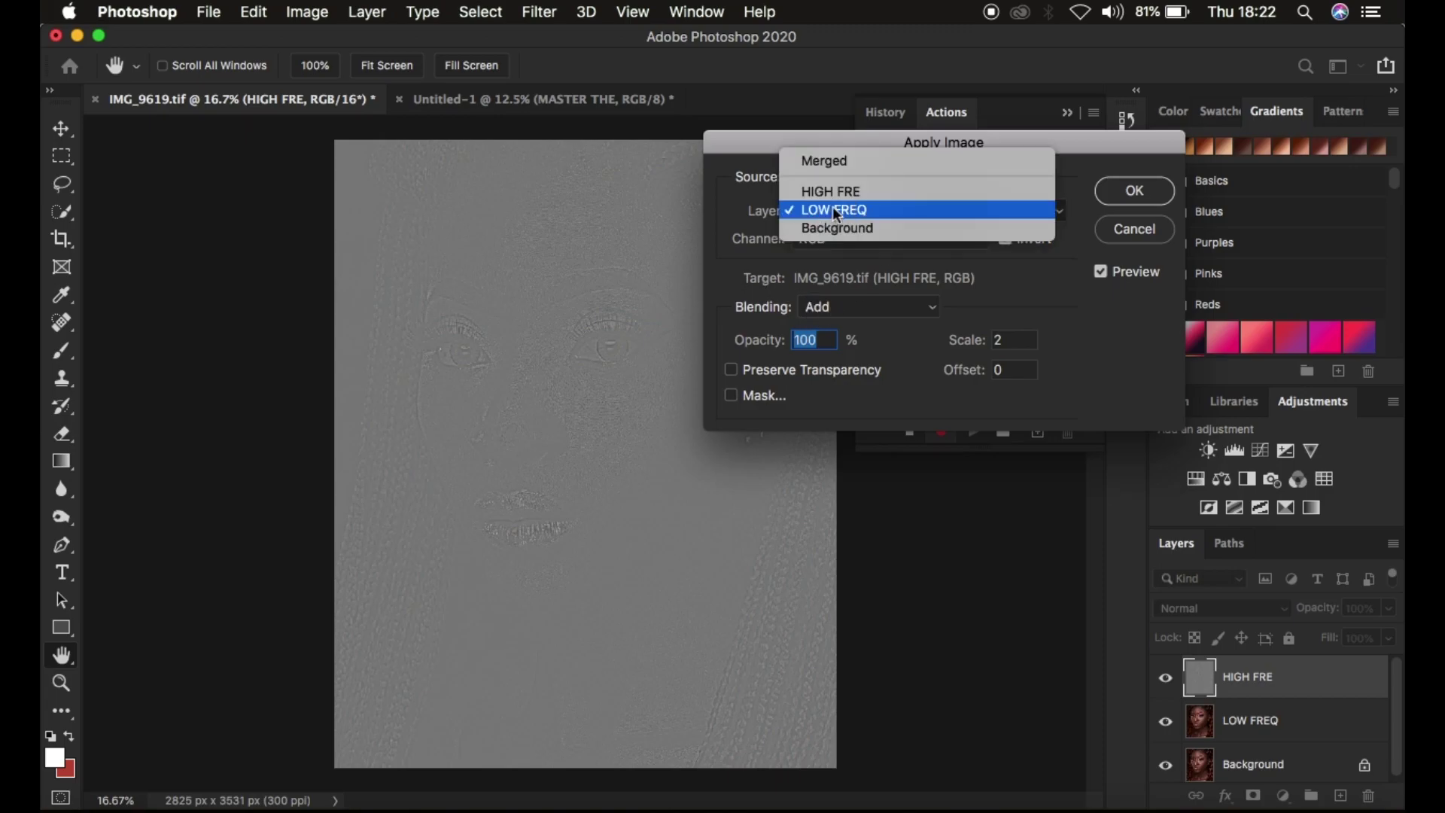
{"action": "left_click", "coordinate": [833, 296]}
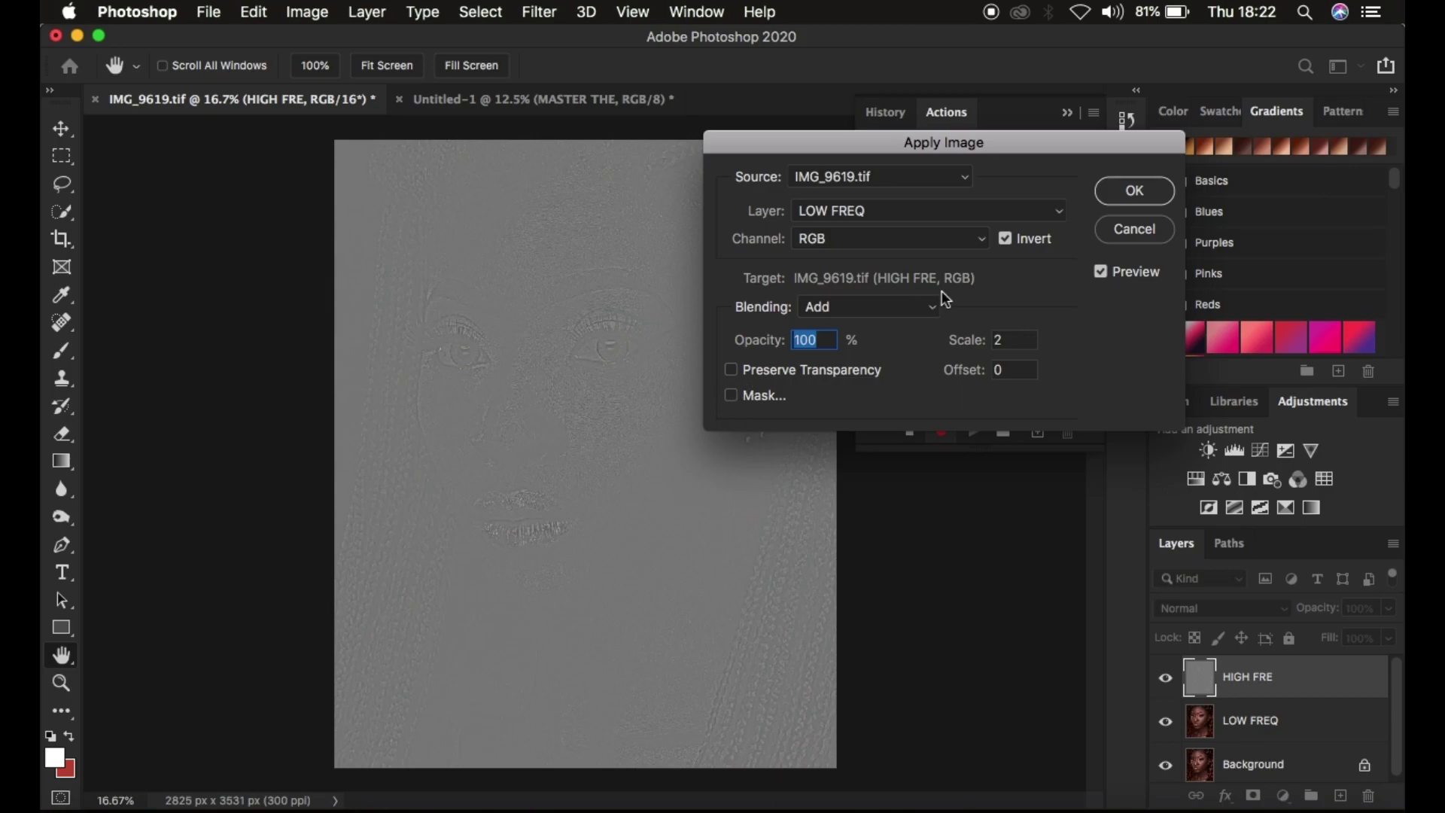
{"action": "left_click", "coordinate": [1135, 193]}
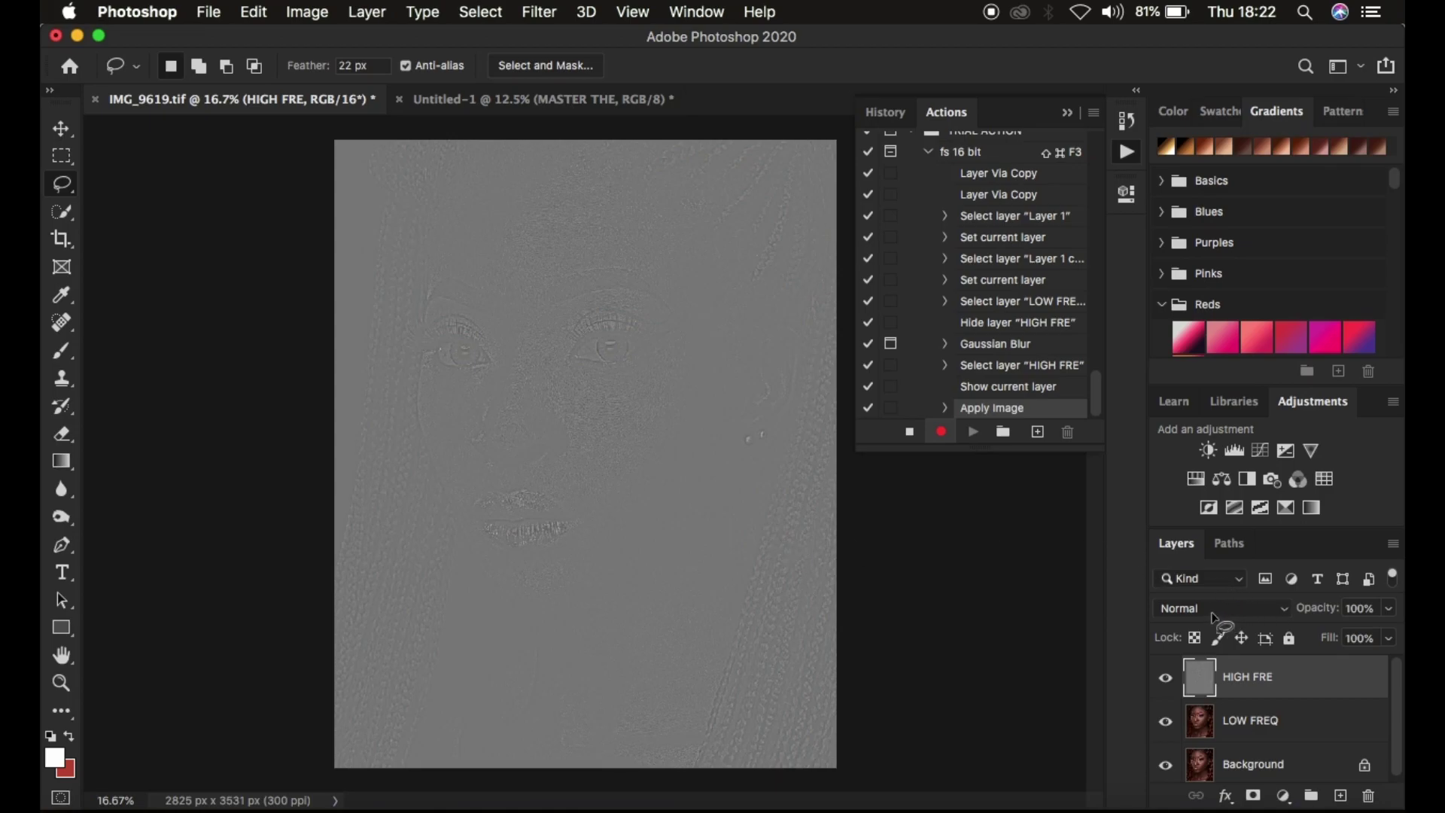
Set the HIGH FRE layer's blend mode to Linear Light and group it with LOW FREQ under the name "fs 16"
{"action": "left_click", "coordinate": [1212, 609]}
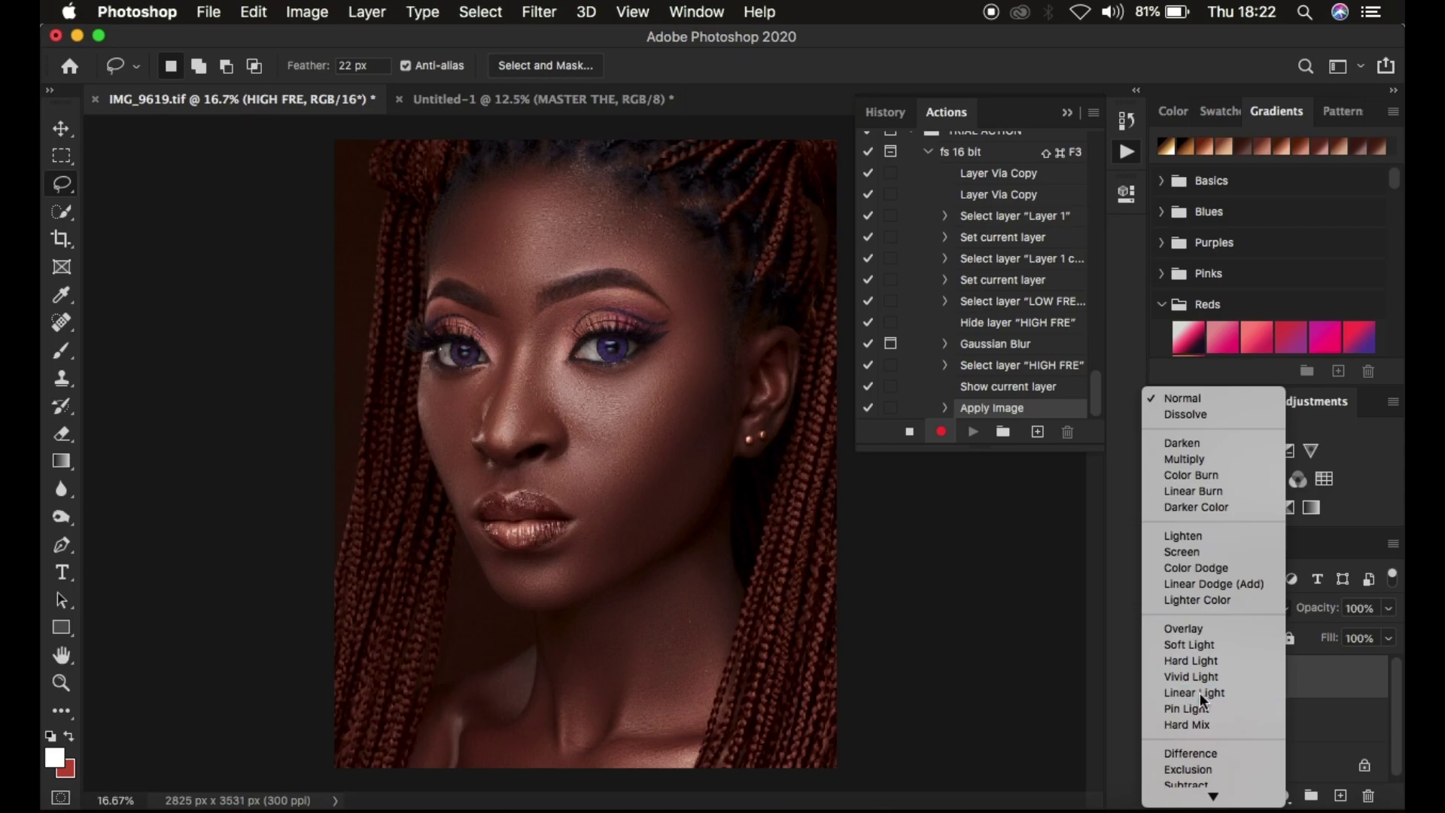
{"action": "left_click", "coordinate": [1200, 693]}
{"action": "left_click", "coordinate": [1324, 728]}
{"action": "key", "text": "super+g"}
{"action": "double_click", "coordinate": [1244, 668]}
{"action": "type", "text": "t"}
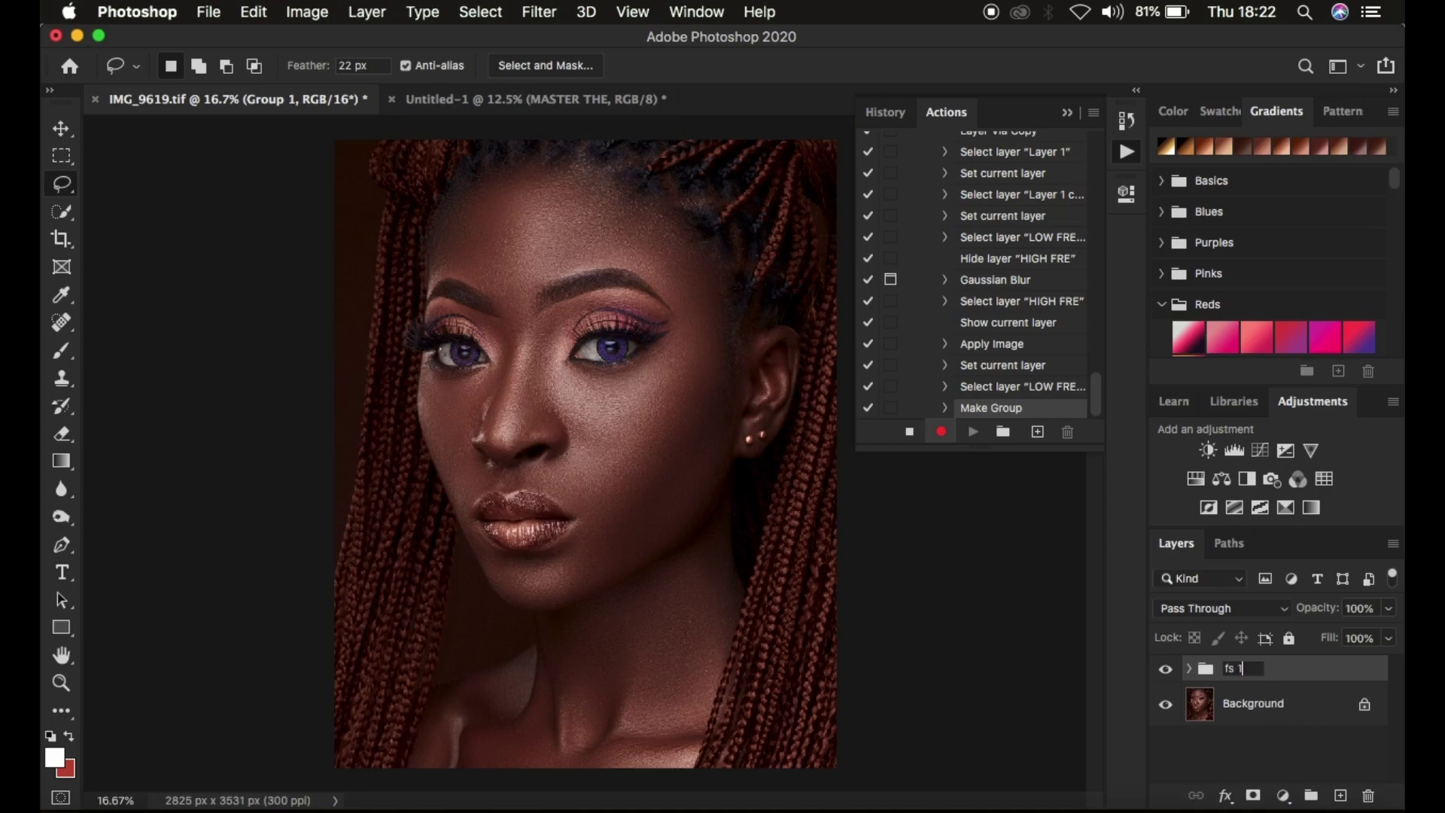
{"action": "key", "text": "Return"}
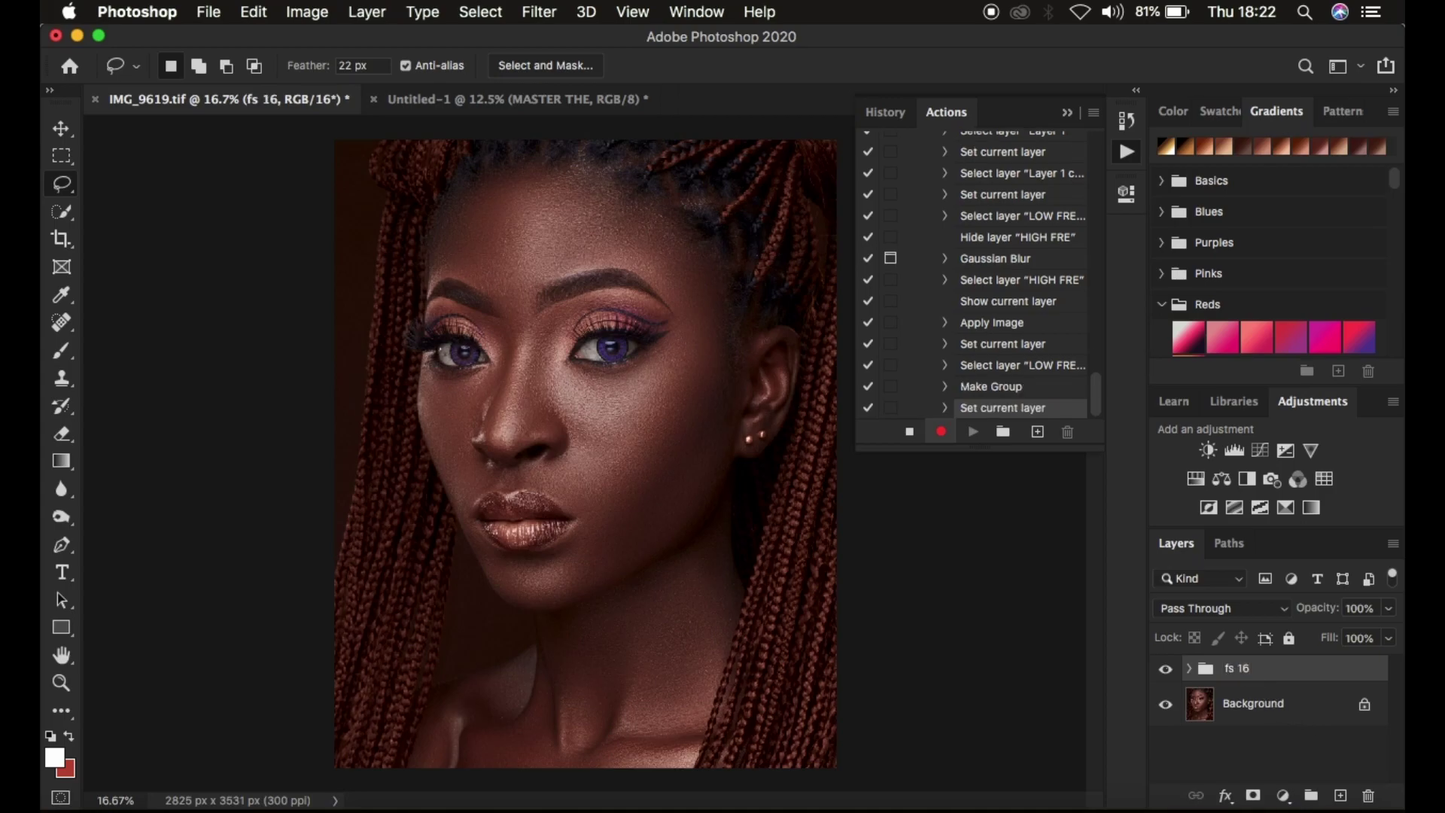
Record selecting the LOW FREQ layer inside the fs 16 group and switching to the Mixer Brush Tool
{"action": "left_click", "coordinate": [1190, 670]}
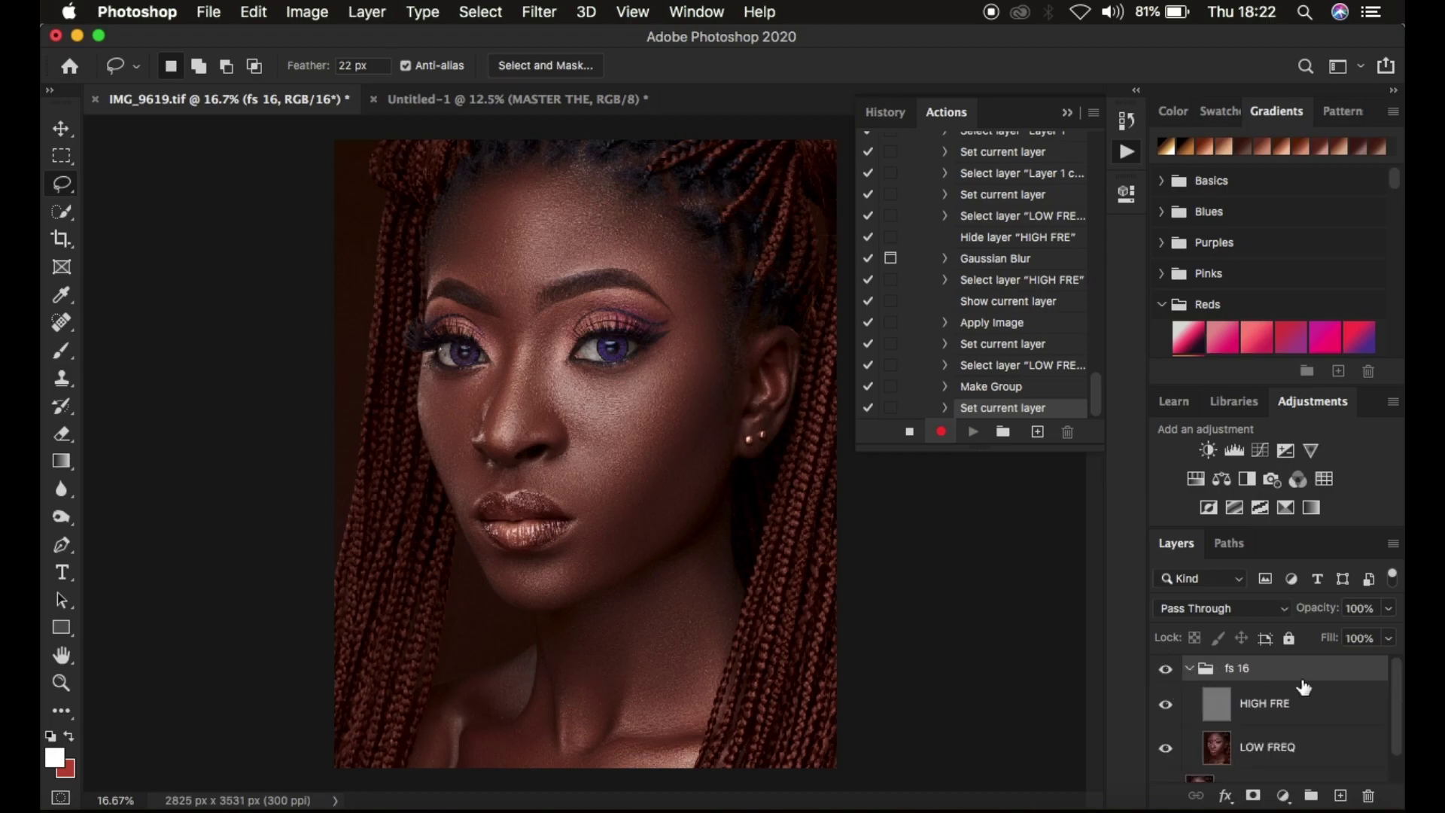
{"action": "scroll", "coordinate": [1304, 687], "scroll_direction": "down", "scroll_amount": 1}
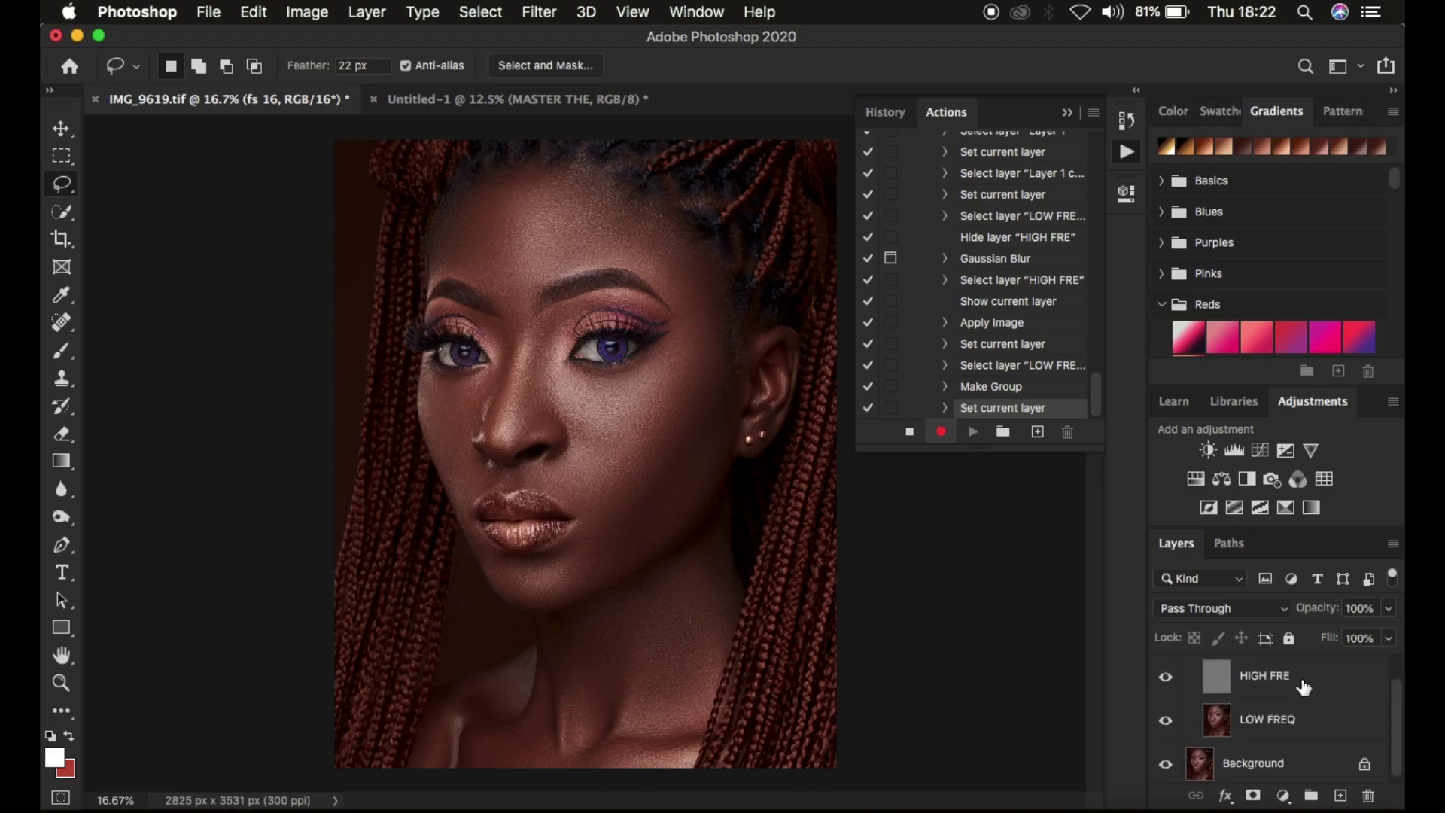
{"action": "left_click", "coordinate": [1279, 727]}
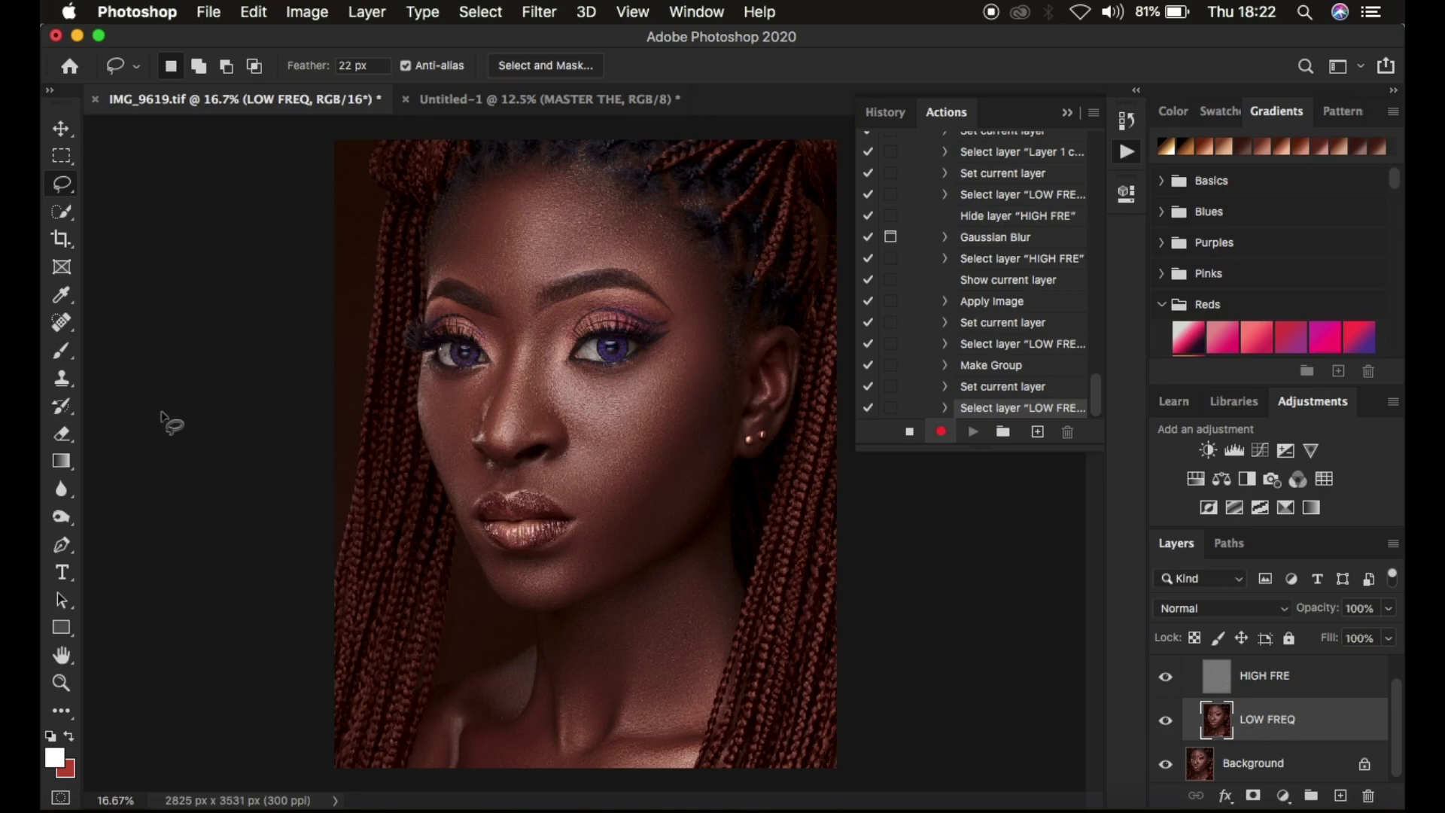
{"action": "left_click", "coordinate": [61, 351]}
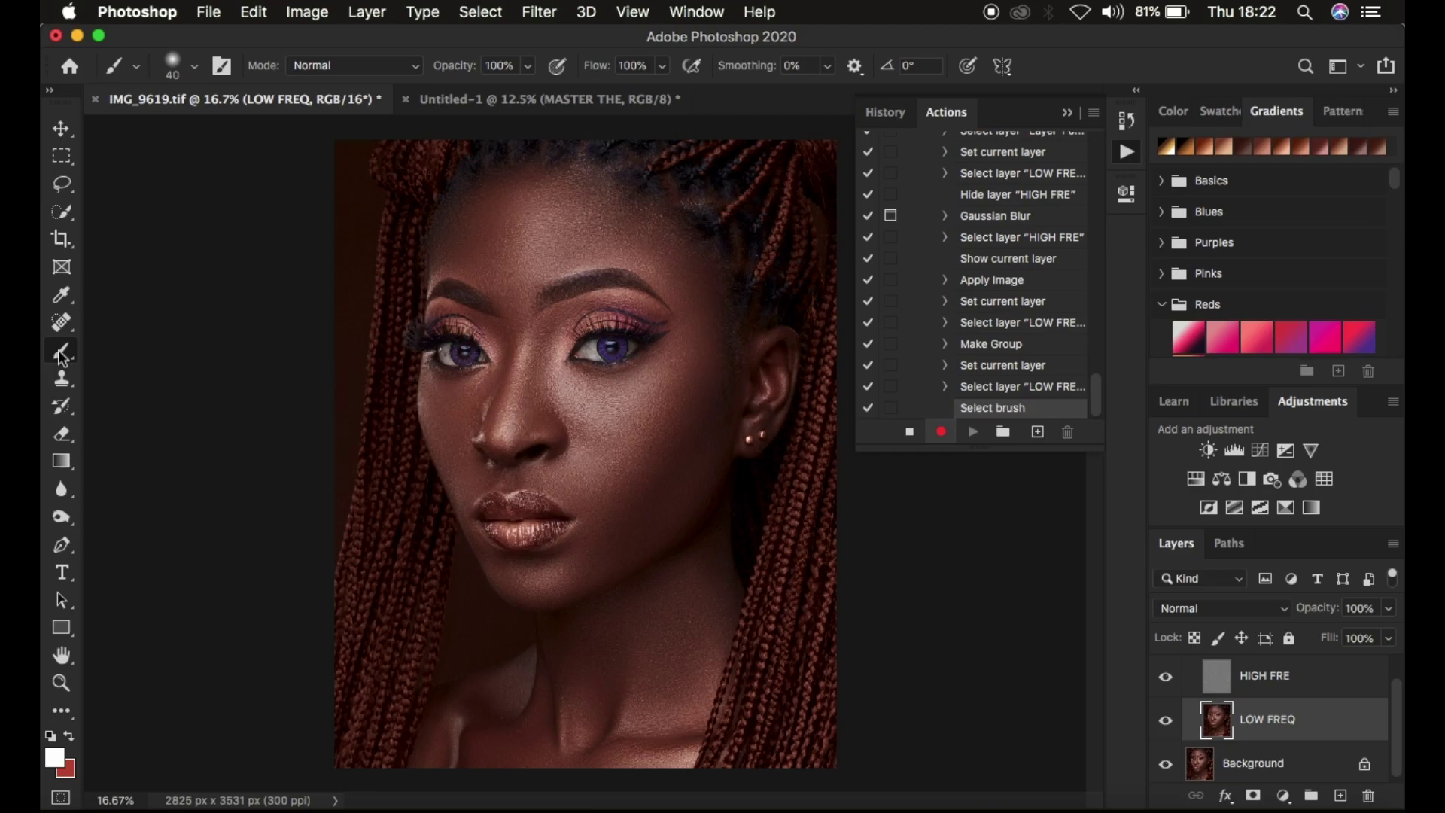
{"action": "right_click", "coordinate": [61, 352]}
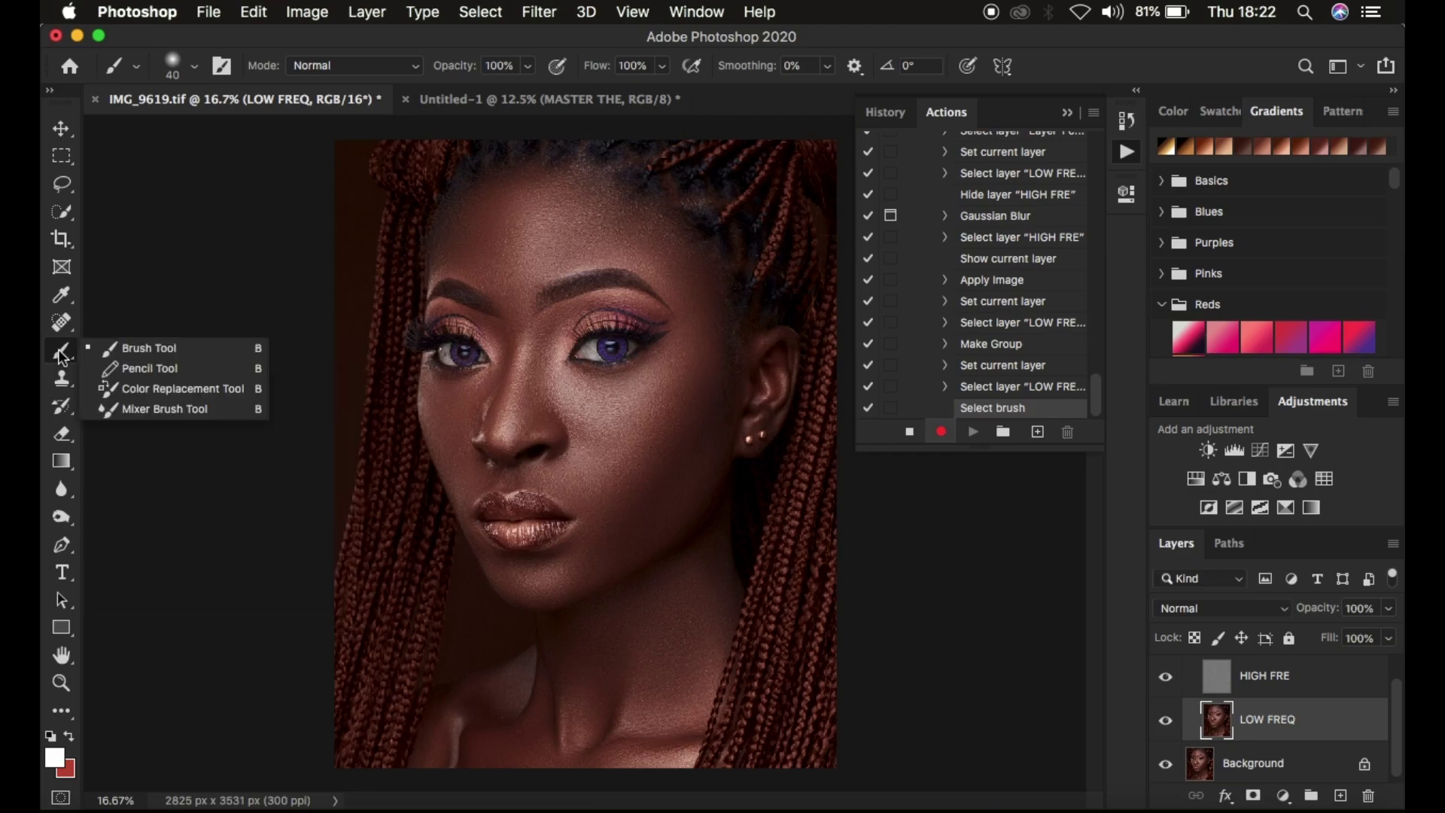
{"action": "left_click", "coordinate": [154, 410]}
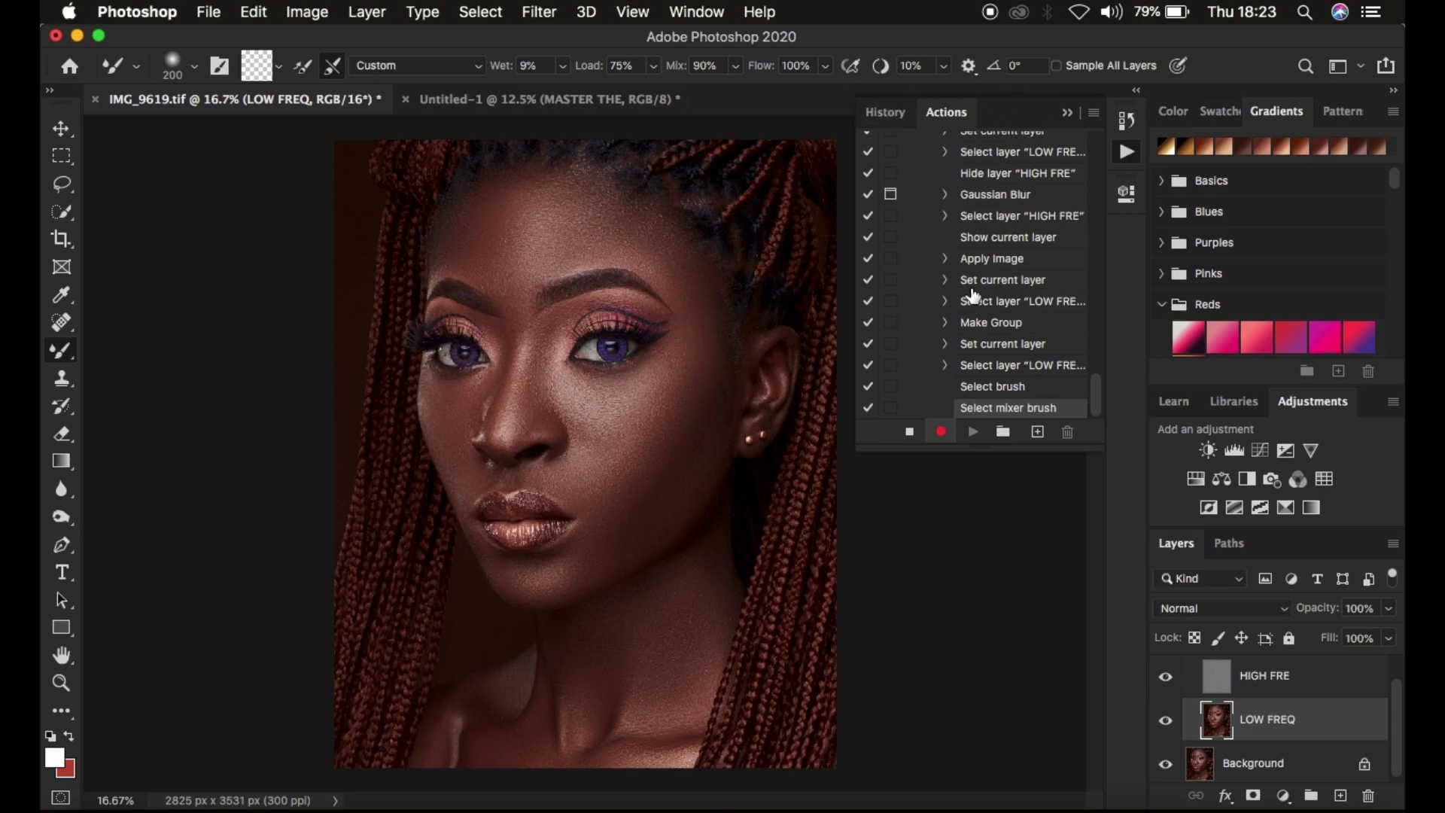
Stop recording the fs 16 bit action and collapse its list of recorded commands
{"action": "left_click", "coordinate": [910, 440]}
{"action": "scroll", "coordinate": [1007, 248], "scroll_direction": "up", "scroll_amount": 5}
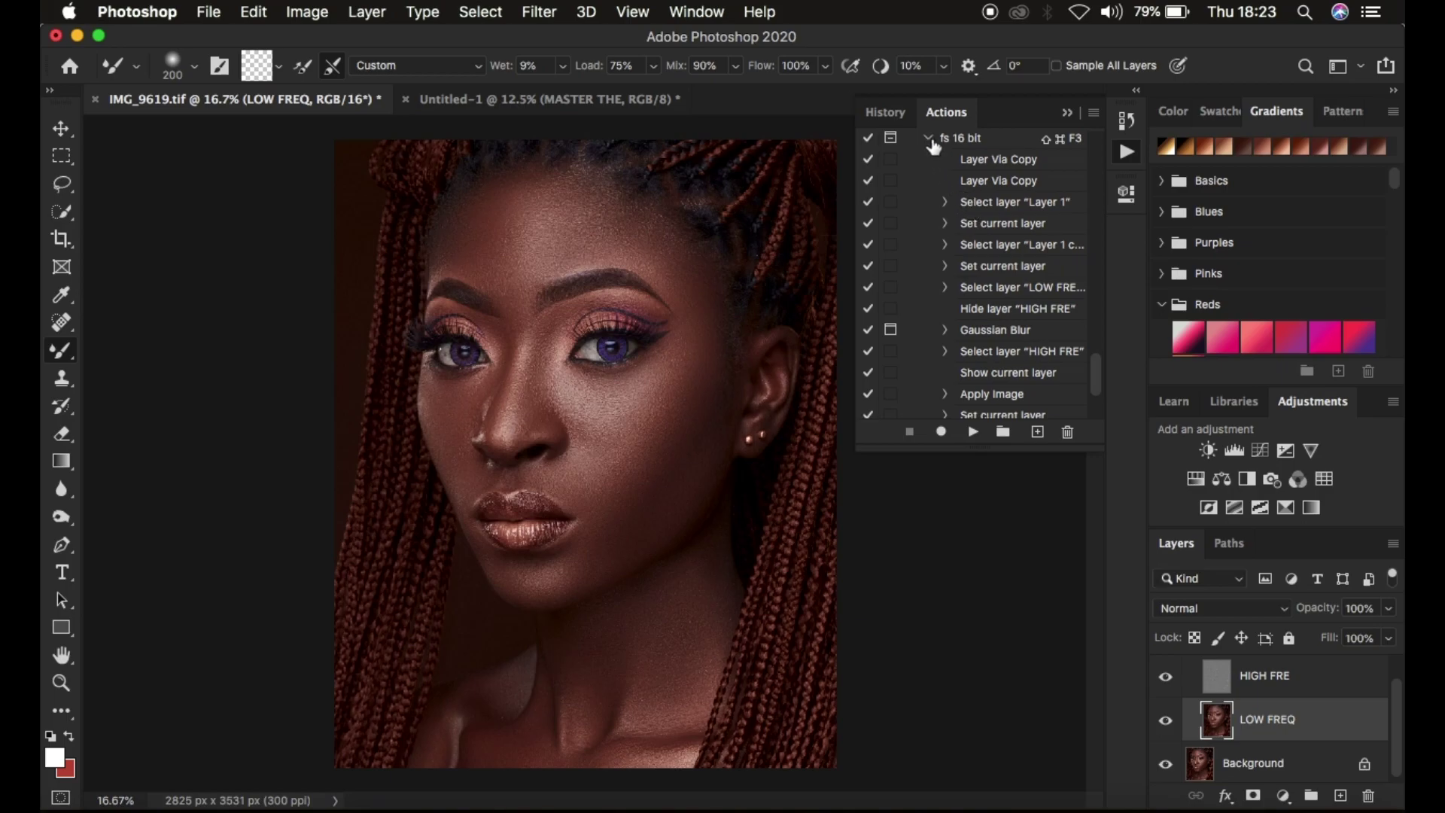
{"action": "left_click", "coordinate": [930, 142]}
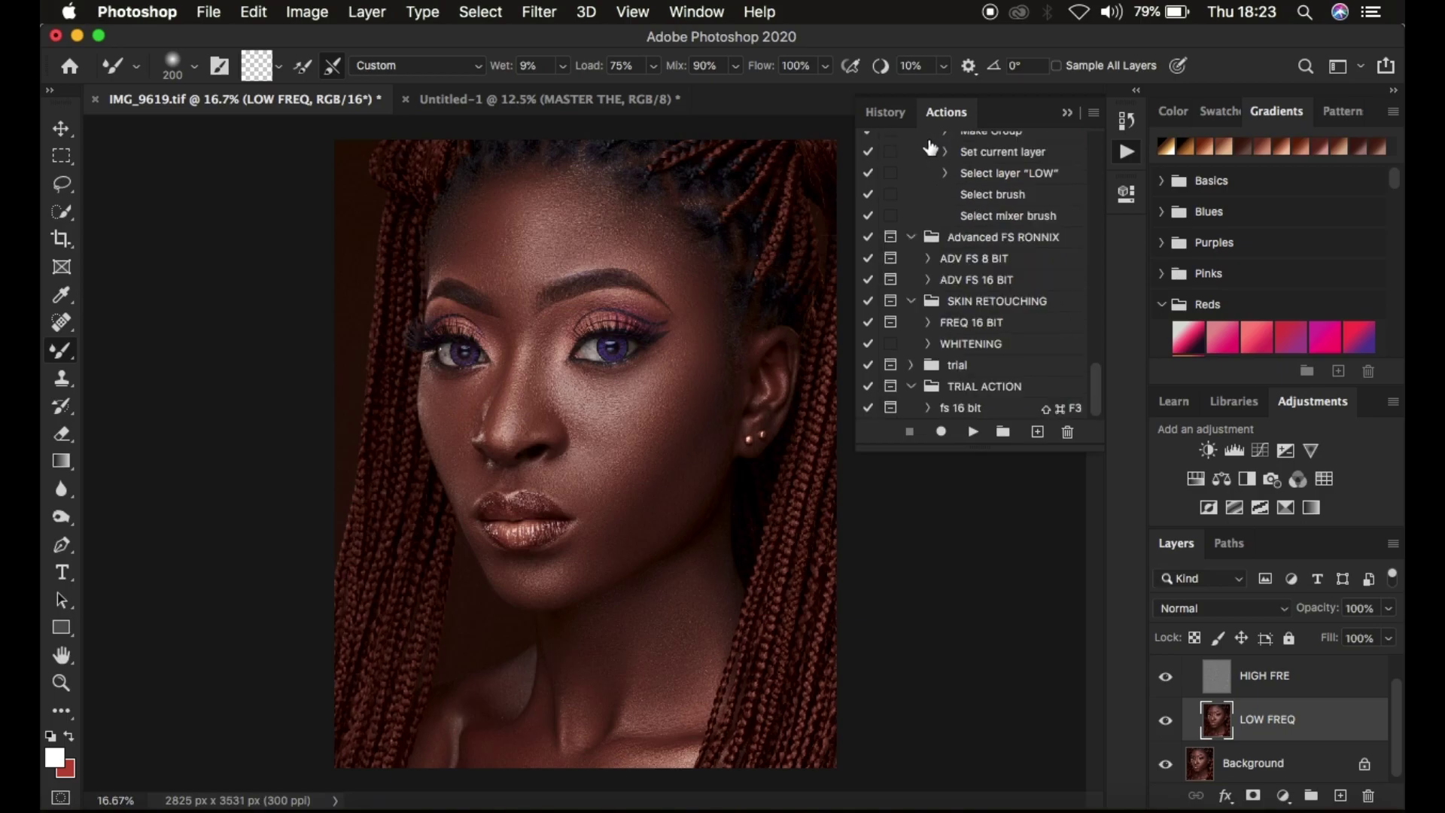
Delete the fs 16 group with its layers, keeping only the Background
{"action": "scroll", "coordinate": [1291, 666], "scroll_direction": "up", "scroll_amount": 1}
{"action": "left_click", "coordinate": [1299, 678]}
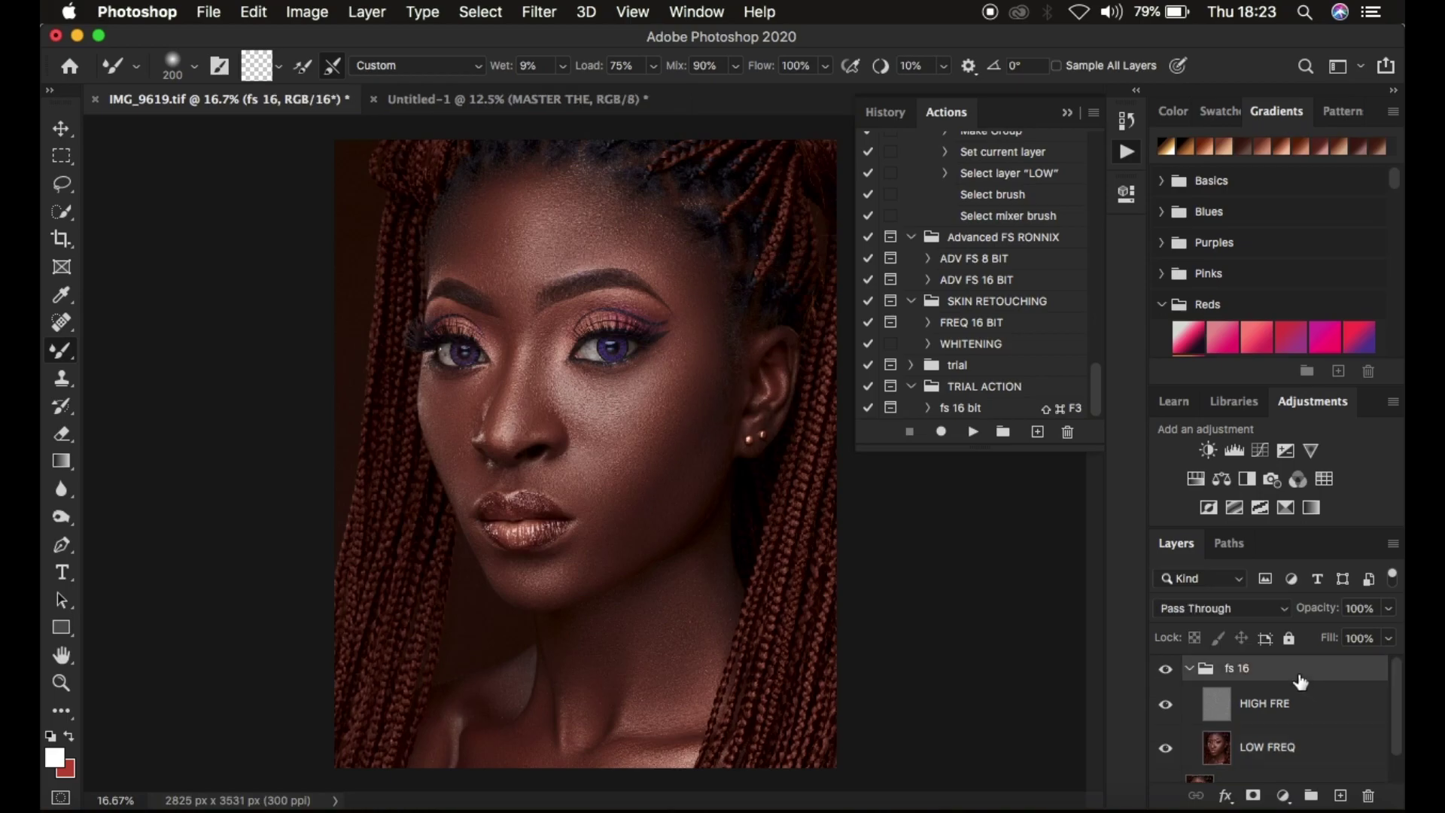
{"action": "key", "text": "Delete"}
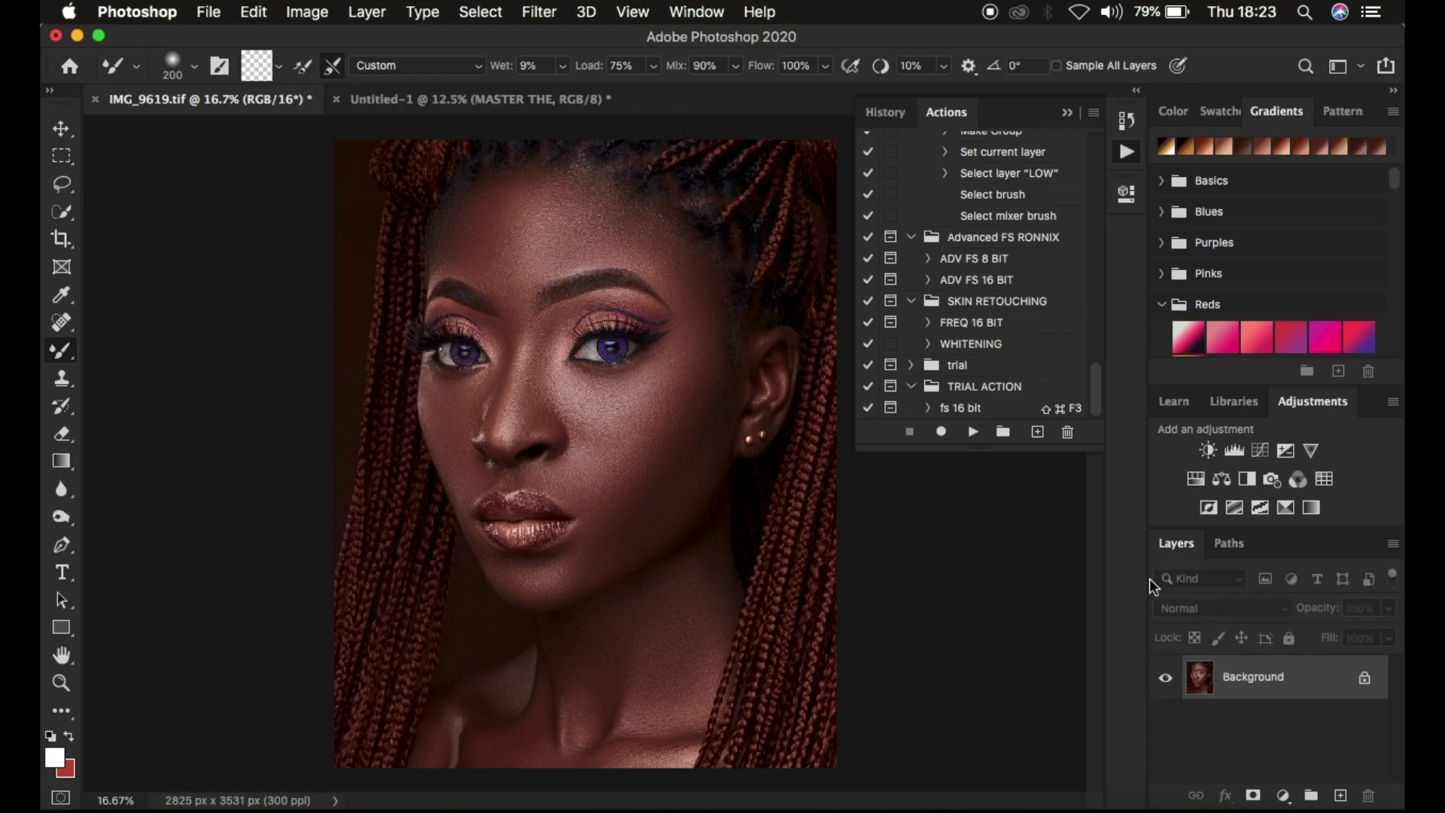
Test the fs 16 bit action on the Background with a Gaussian Blur radius of 5.2 pixels, and remove the resulting fs 16 group
{"action": "left_click", "coordinate": [969, 409]}
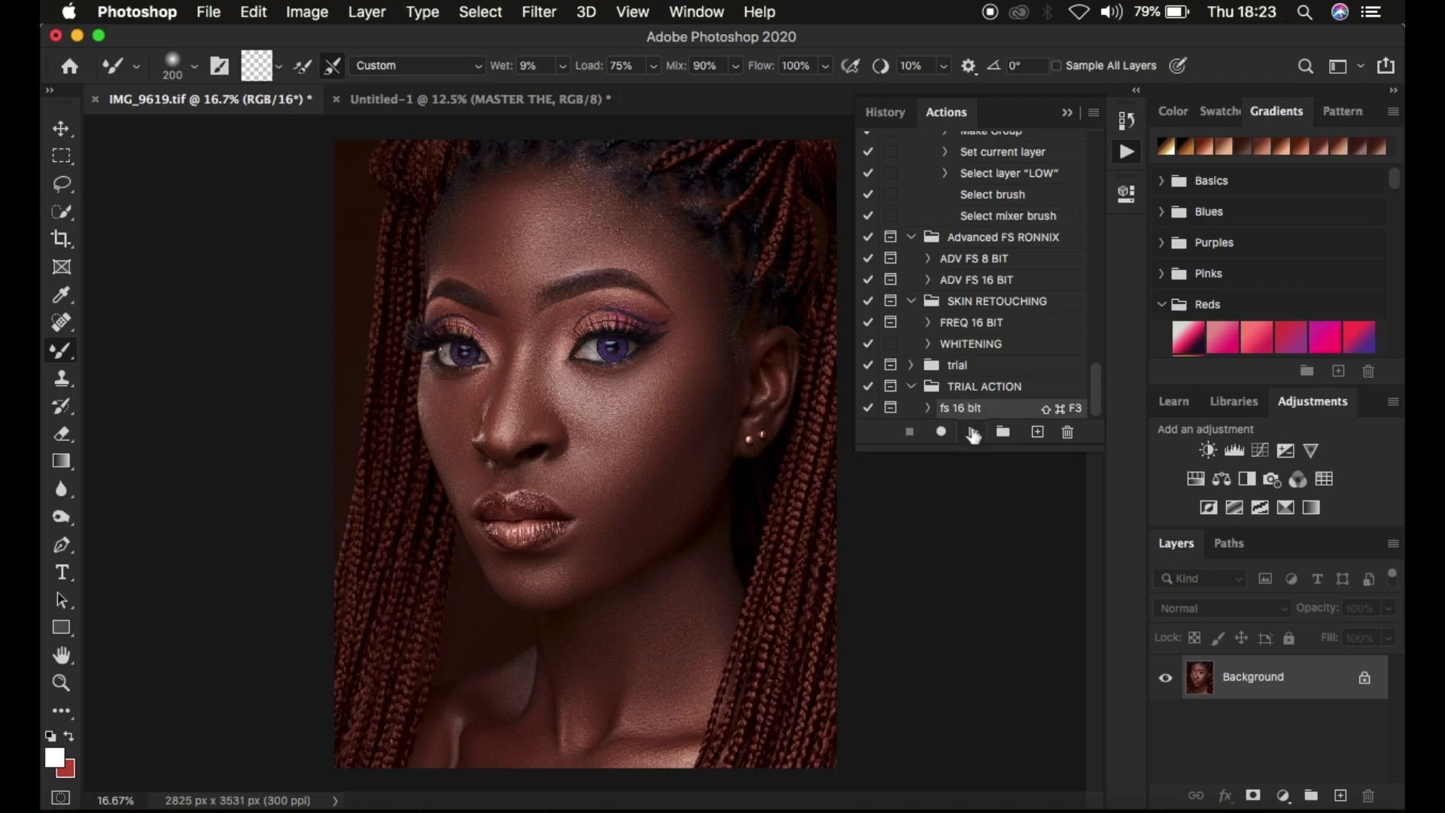
{"action": "left_click", "coordinate": [973, 432]}
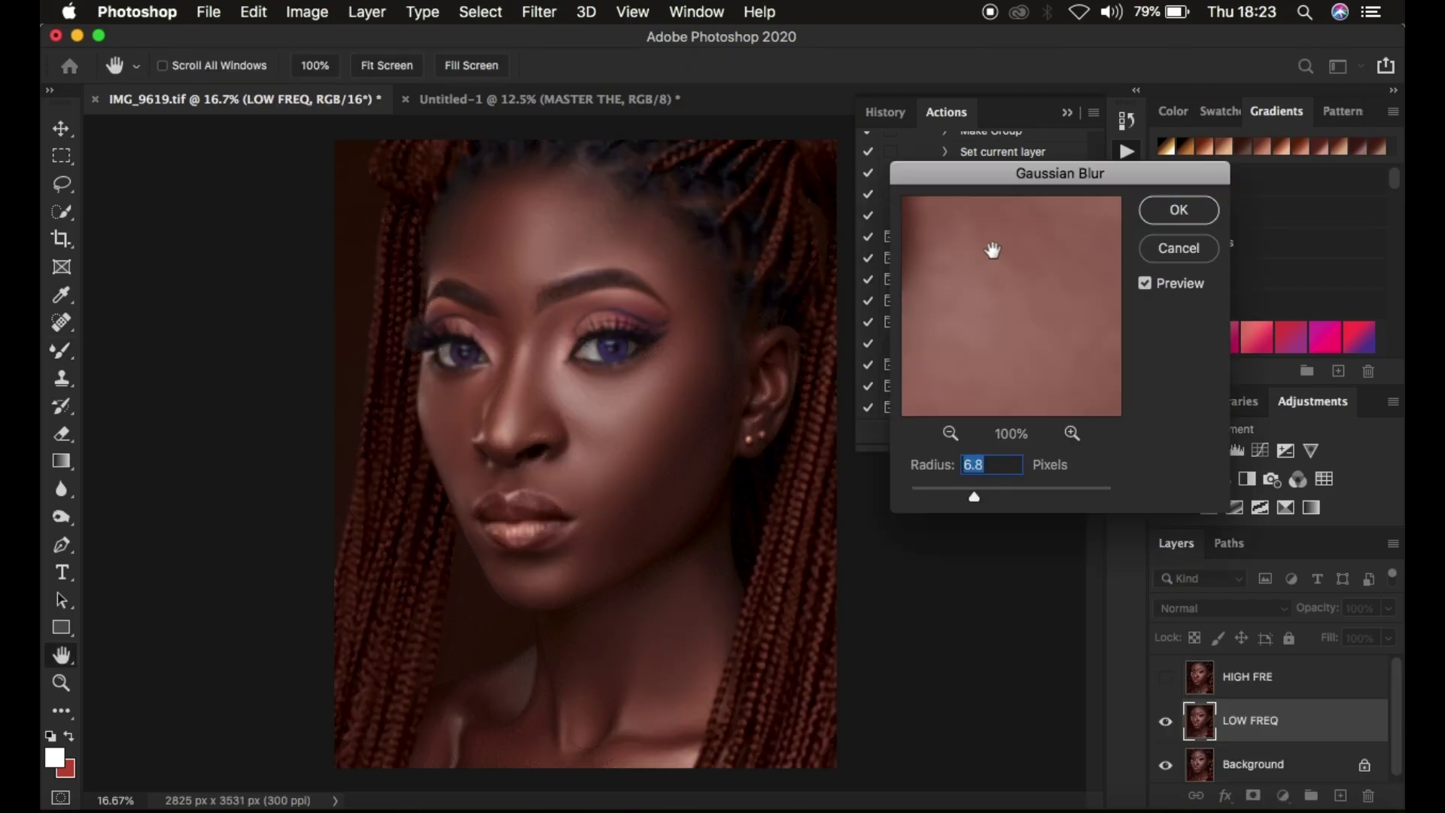
{"action": "mouse_move", "coordinate": [974, 497]}
{"action": "left_mouse_down"}
{"action": "mouse_move", "coordinate": [1026, 500]}
{"action": "mouse_move", "coordinate": [968, 509]}
{"action": "left_mouse_up"}
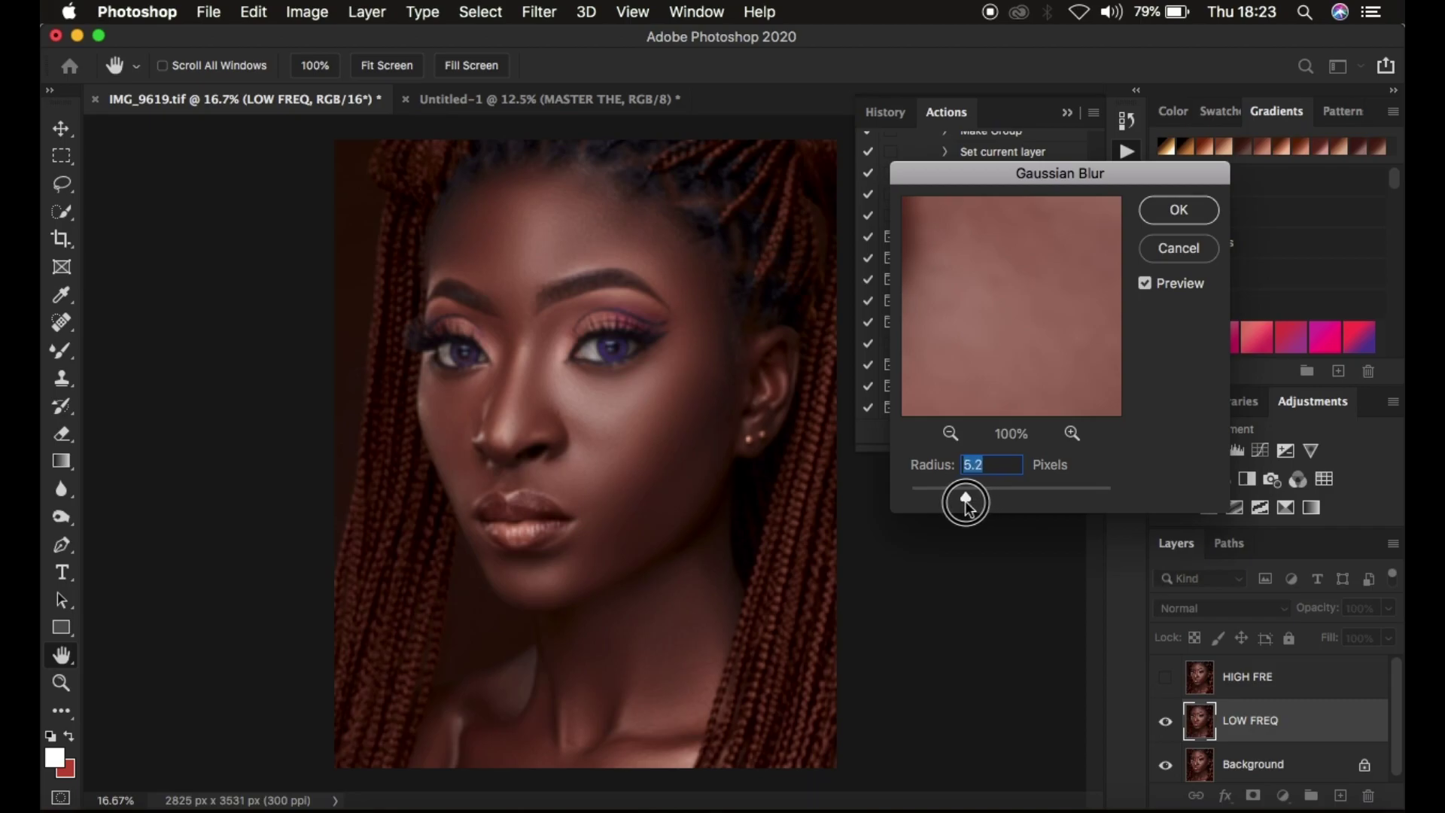
{"action": "left_click", "coordinate": [1171, 204]}
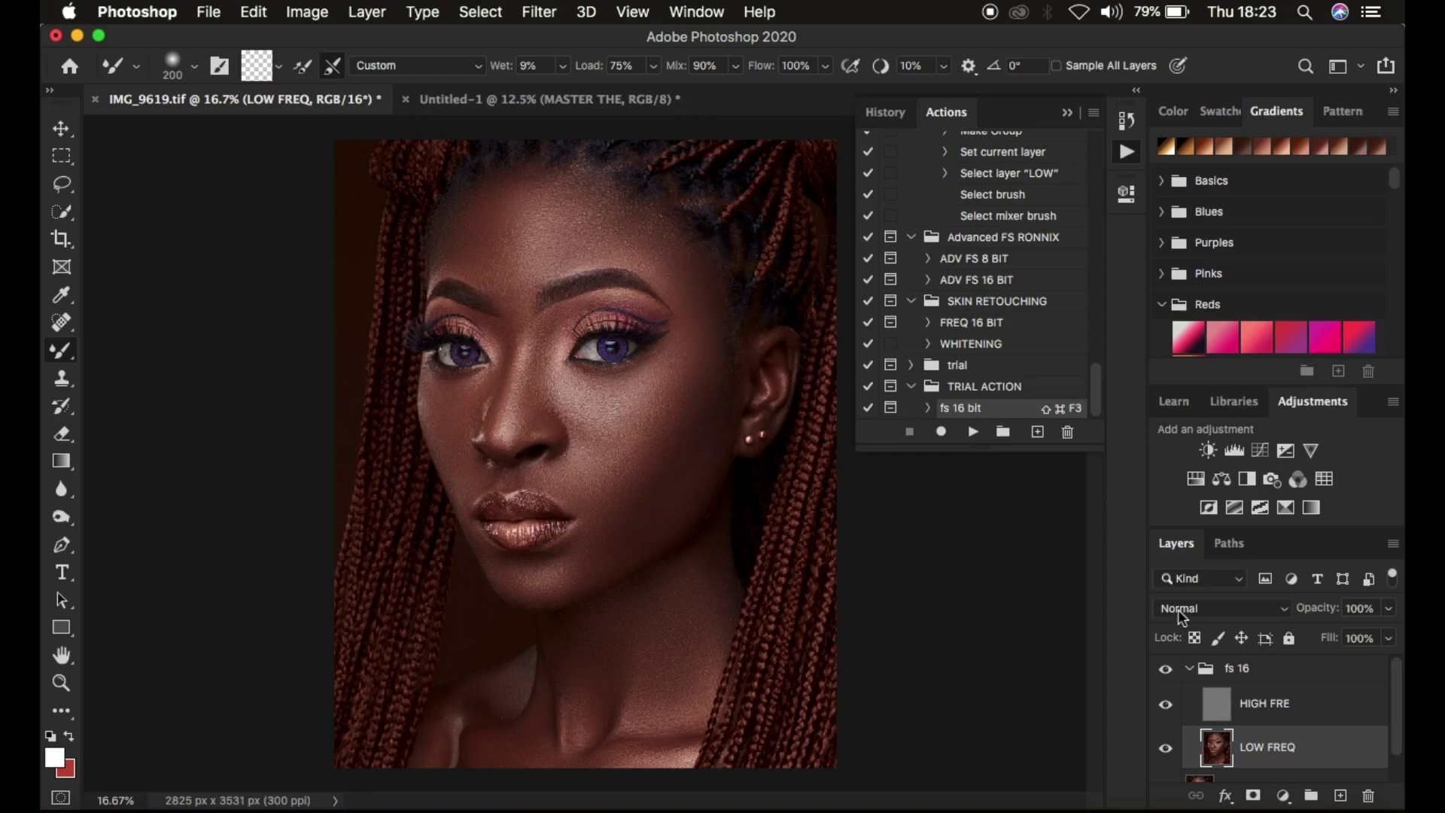
{"action": "left_click", "coordinate": [1255, 676]}
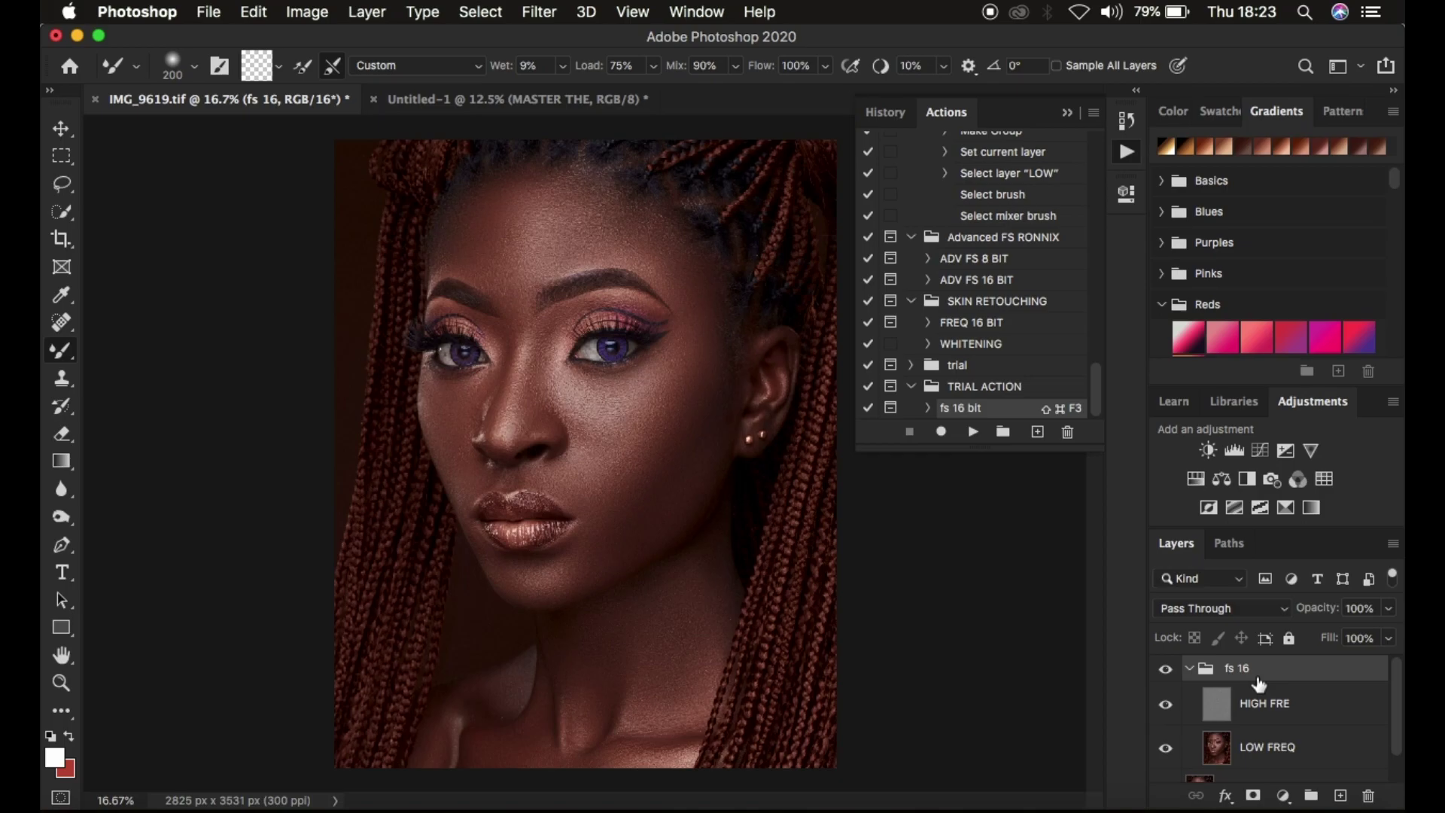
{"action": "key", "text": "super+z"}
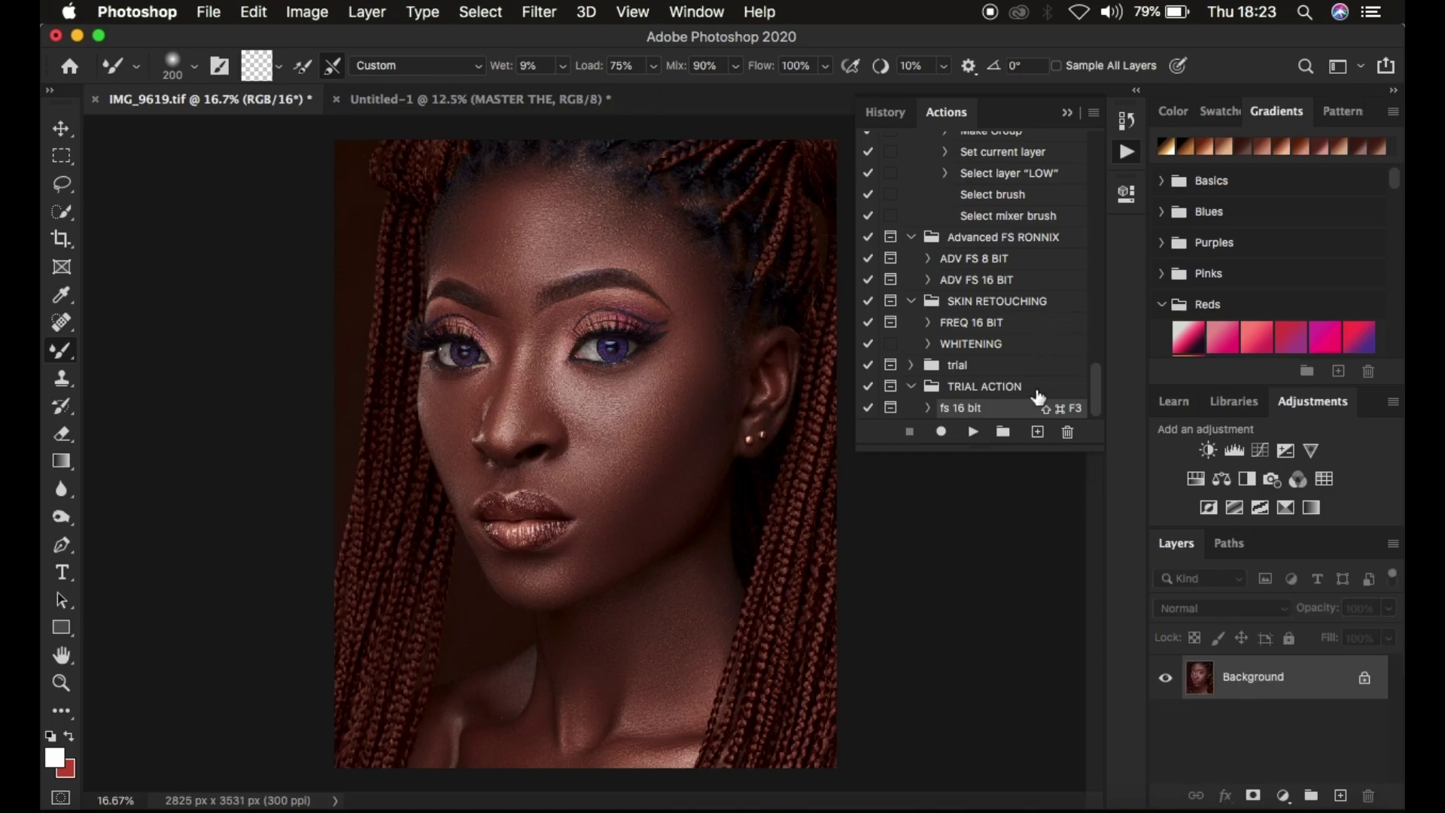
Select and collapse the TRIAL ACTION set, and inspect the destination choices for saving it as an action file without saving
{"action": "left_click", "coordinate": [979, 393]}
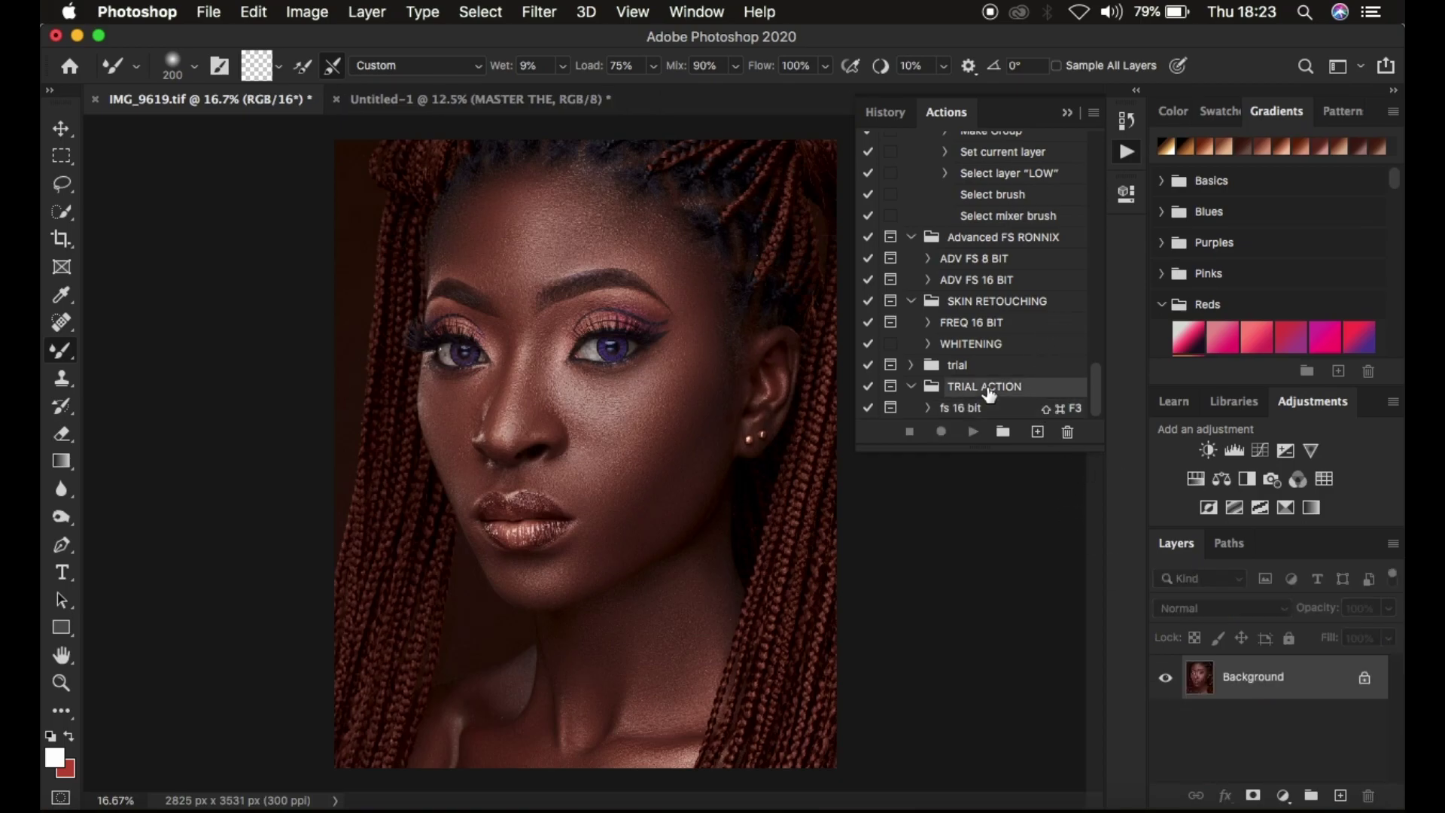
{"action": "left_click", "coordinate": [911, 386]}
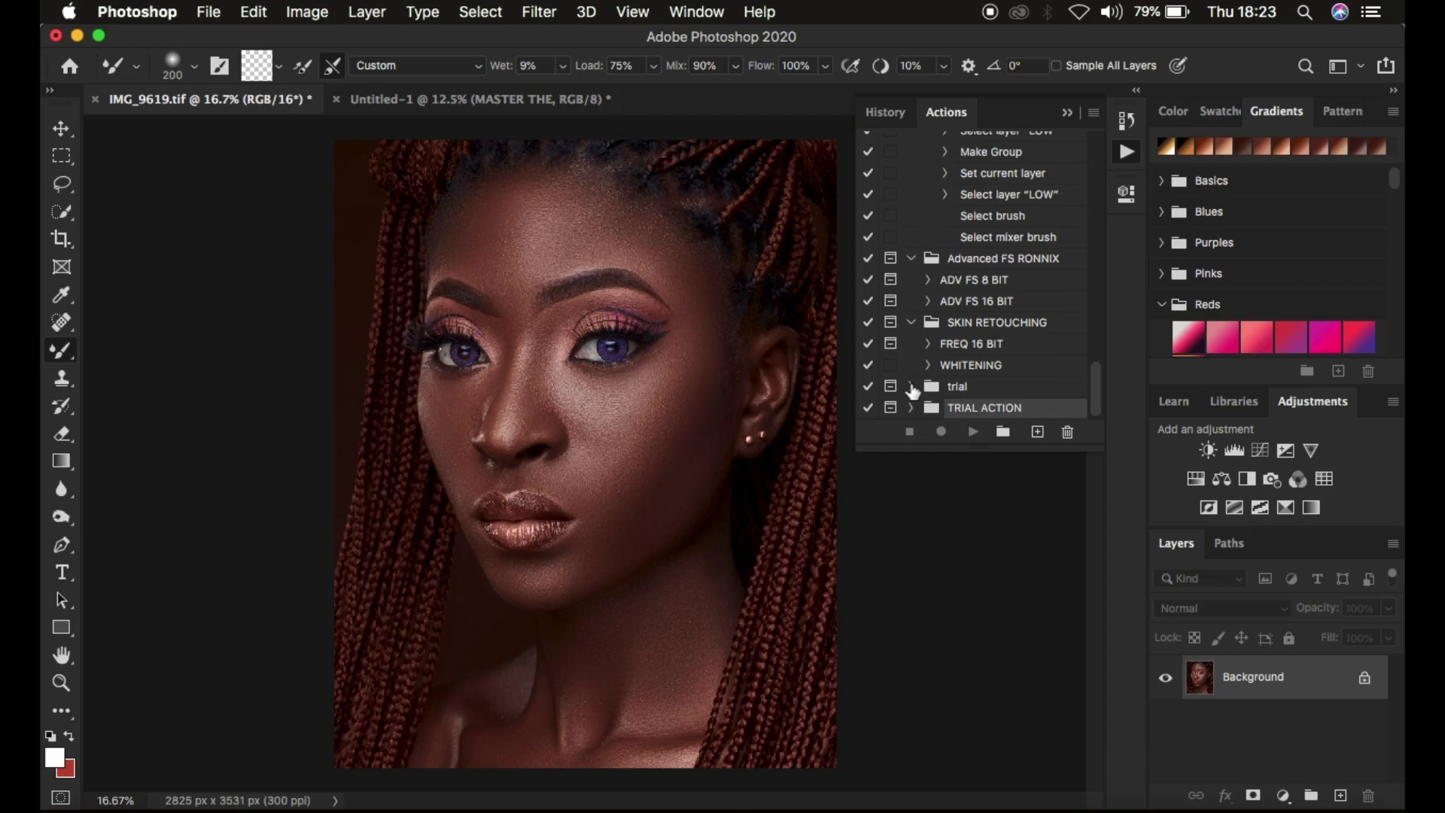
{"action": "left_click", "coordinate": [1095, 115]}
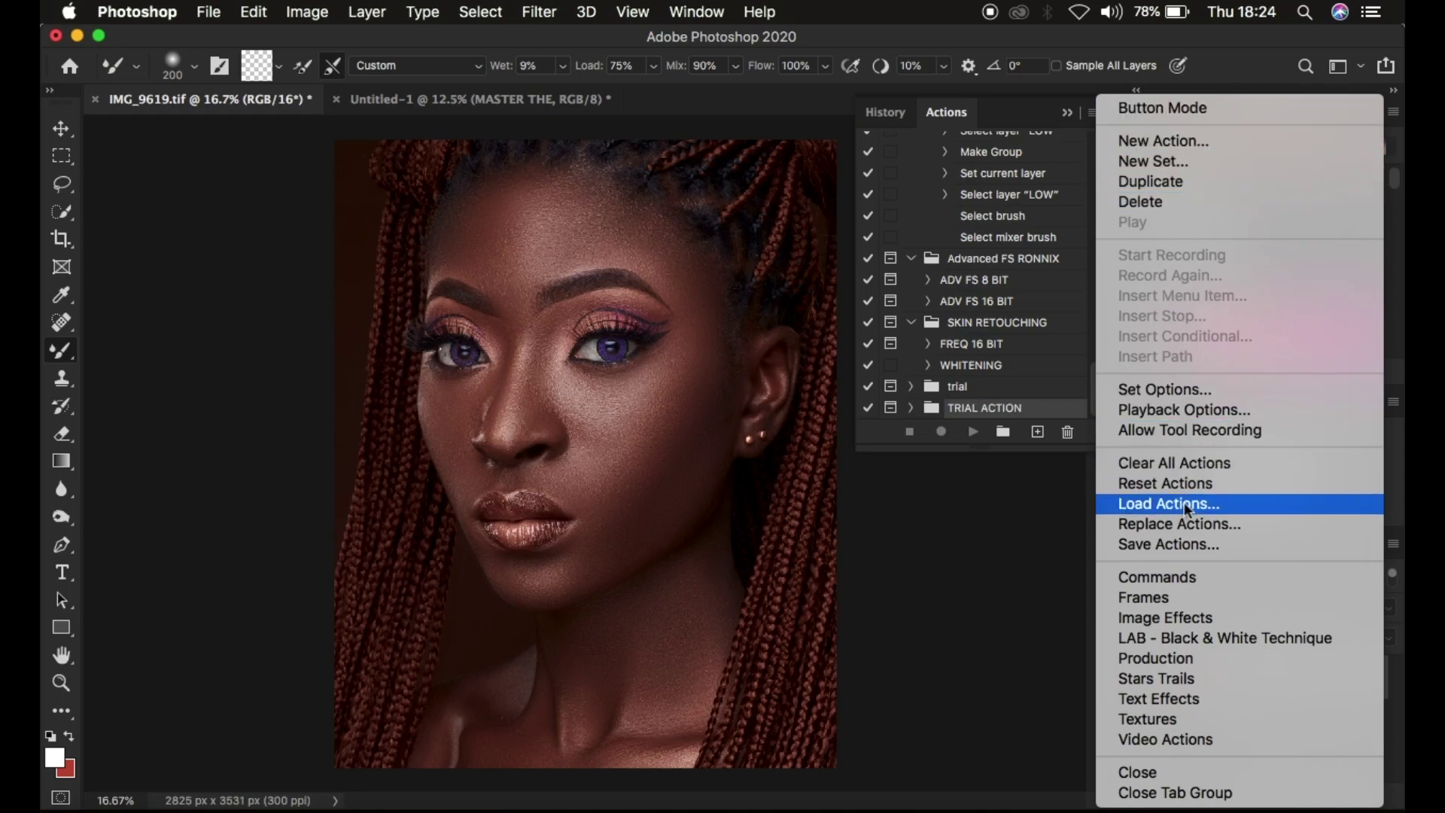
{"action": "left_click", "coordinate": [1174, 545]}
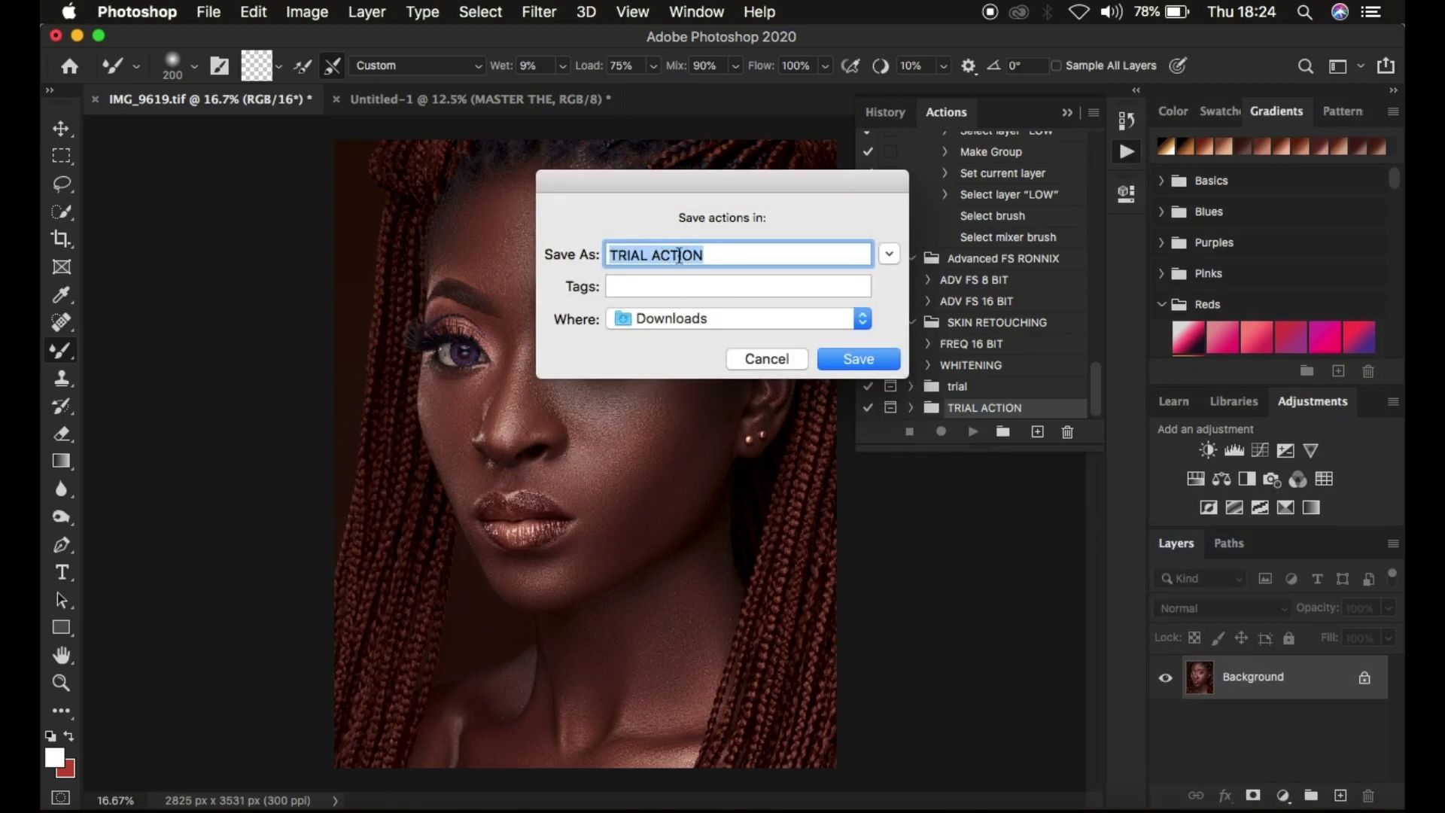
{"action": "left_click", "coordinate": [702, 319]}
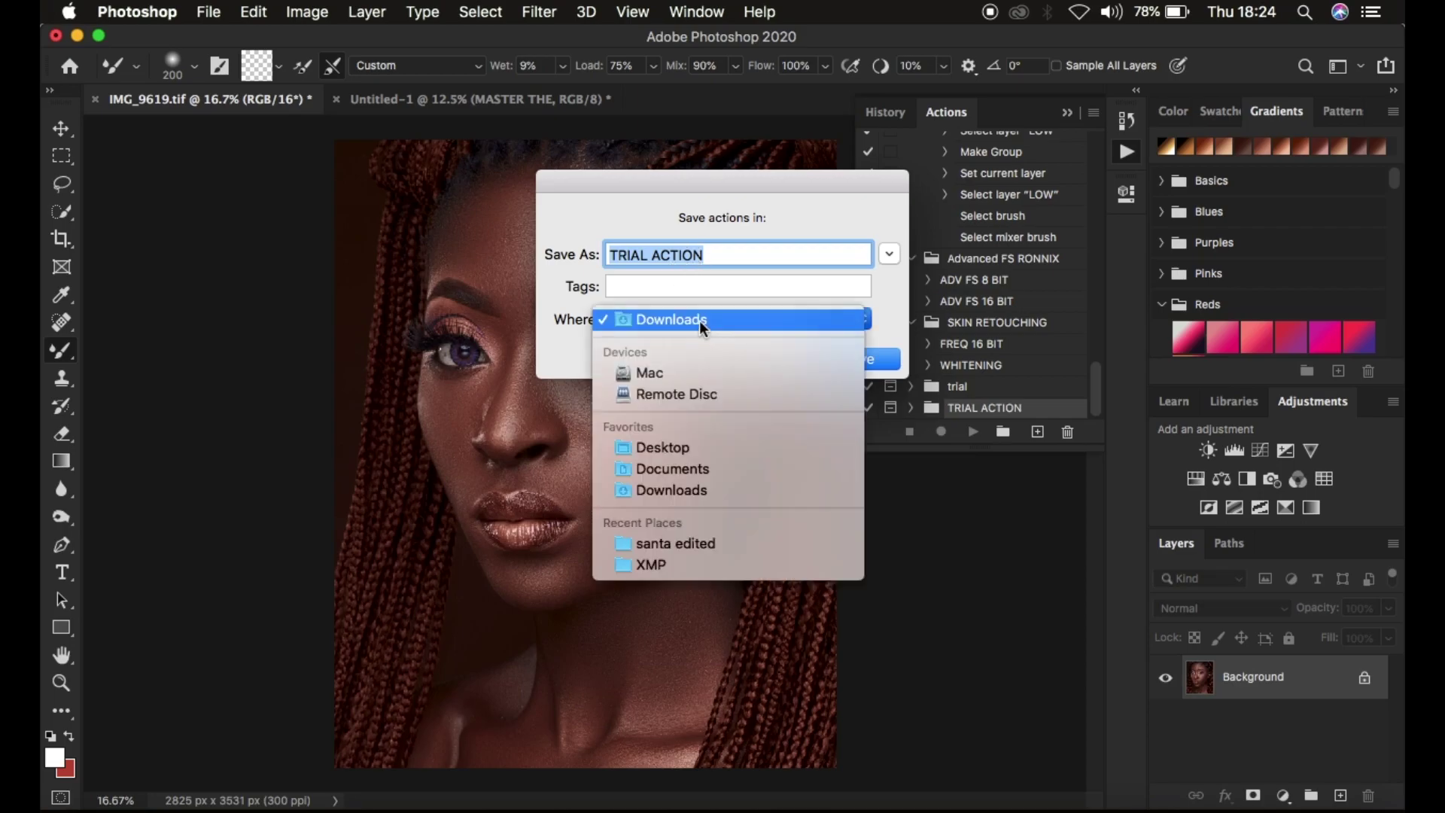
{"action": "left_click", "coordinate": [906, 488]}
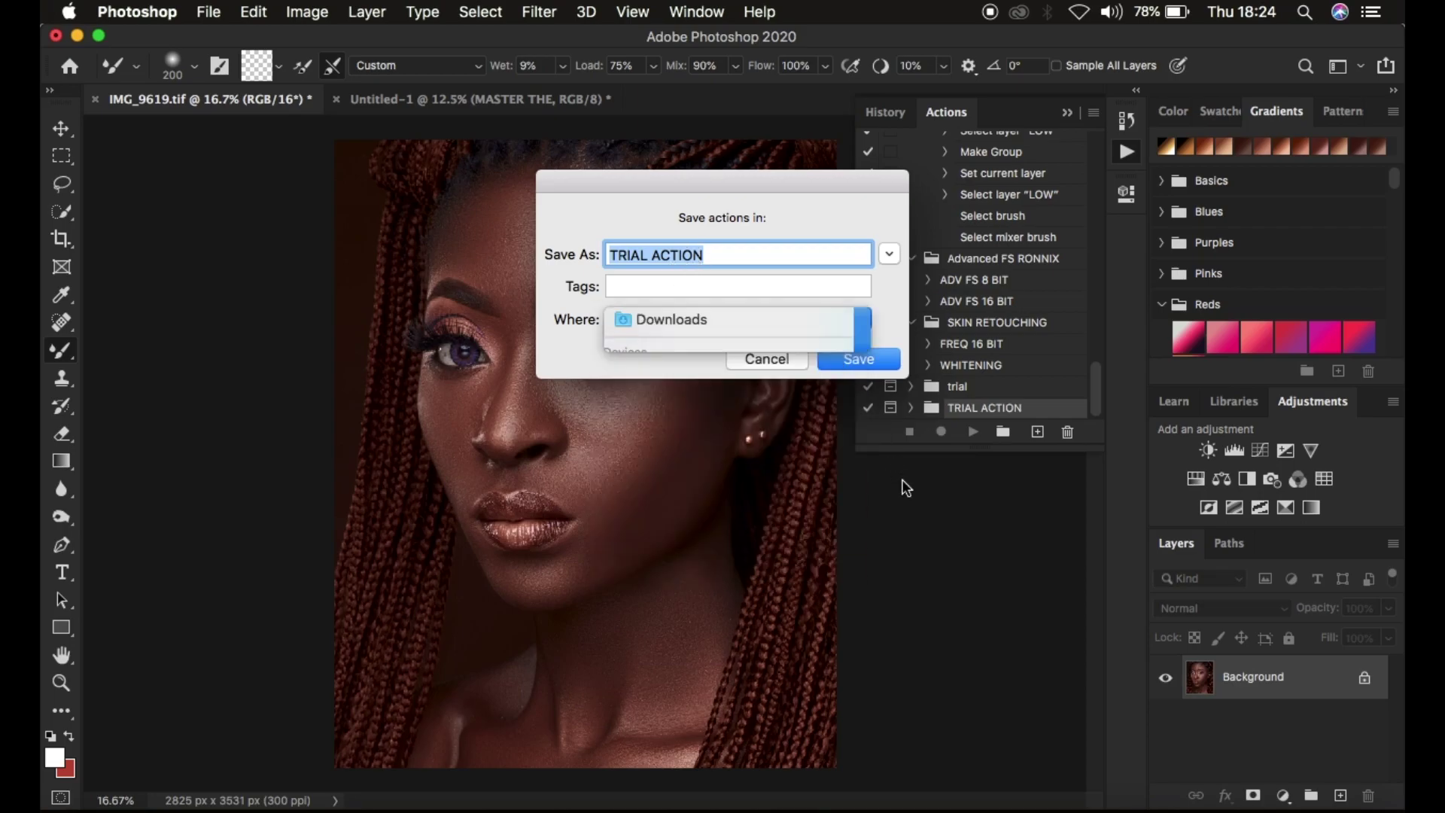
{"action": "left_click", "coordinate": [767, 359]}
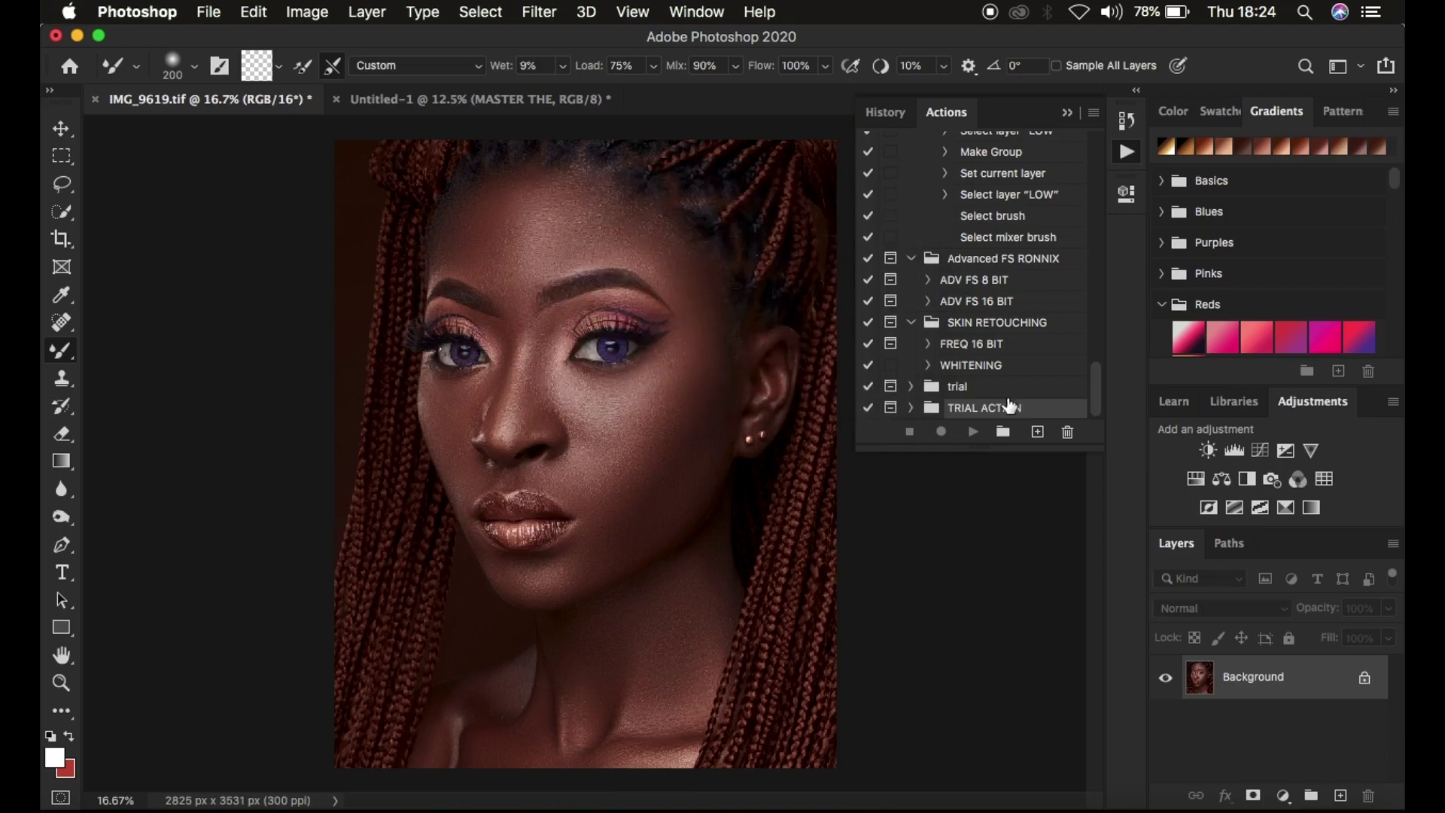
Check the Downloads folder for loading action files, cancel without loading any, and collapse the Actions panel
{"action": "left_click", "coordinate": [1094, 115]}
{"action": "left_click", "coordinate": [1091, 114]}
{"action": "left_click", "coordinate": [1095, 114]}
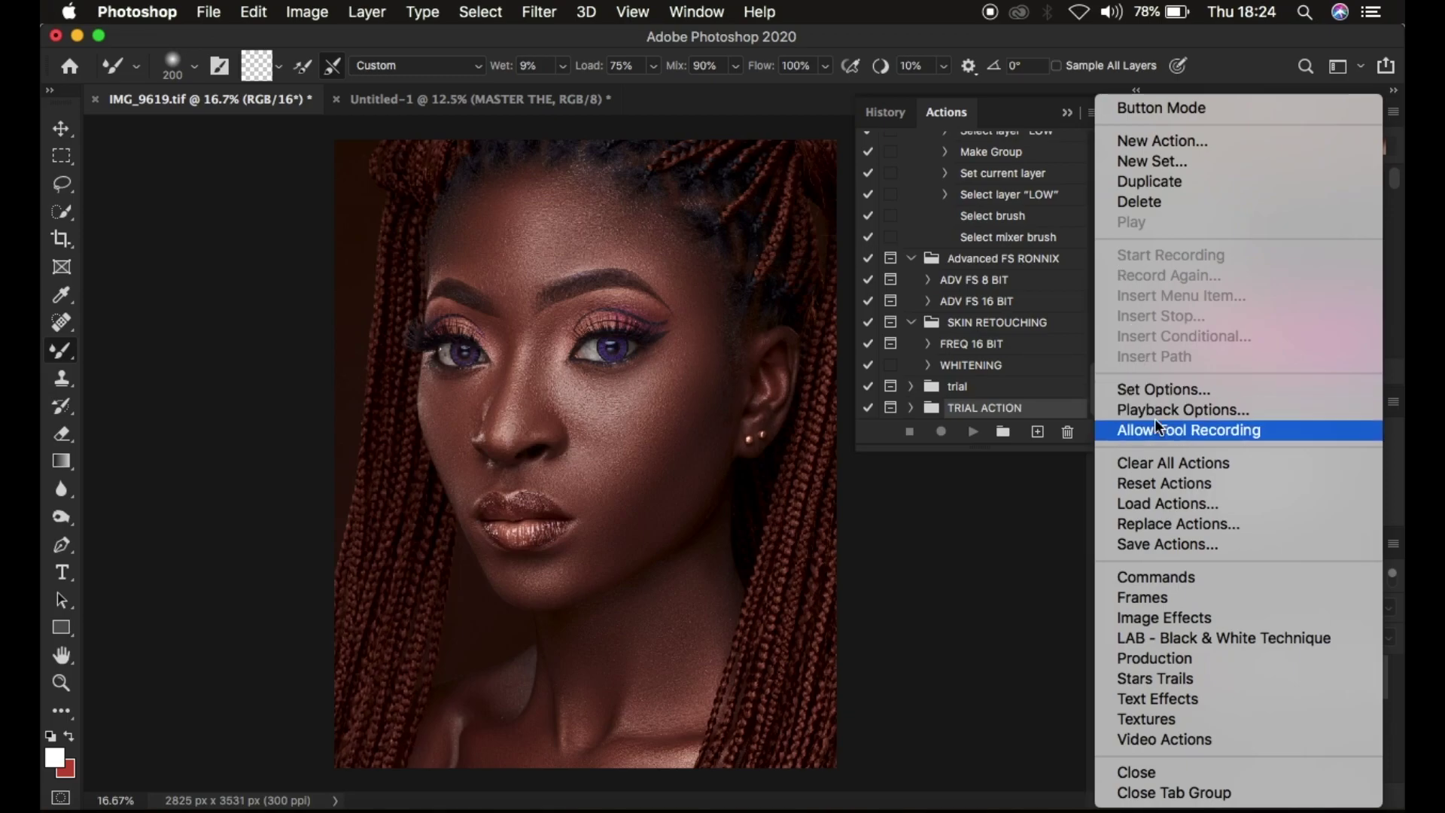
{"action": "left_click", "coordinate": [1175, 509]}
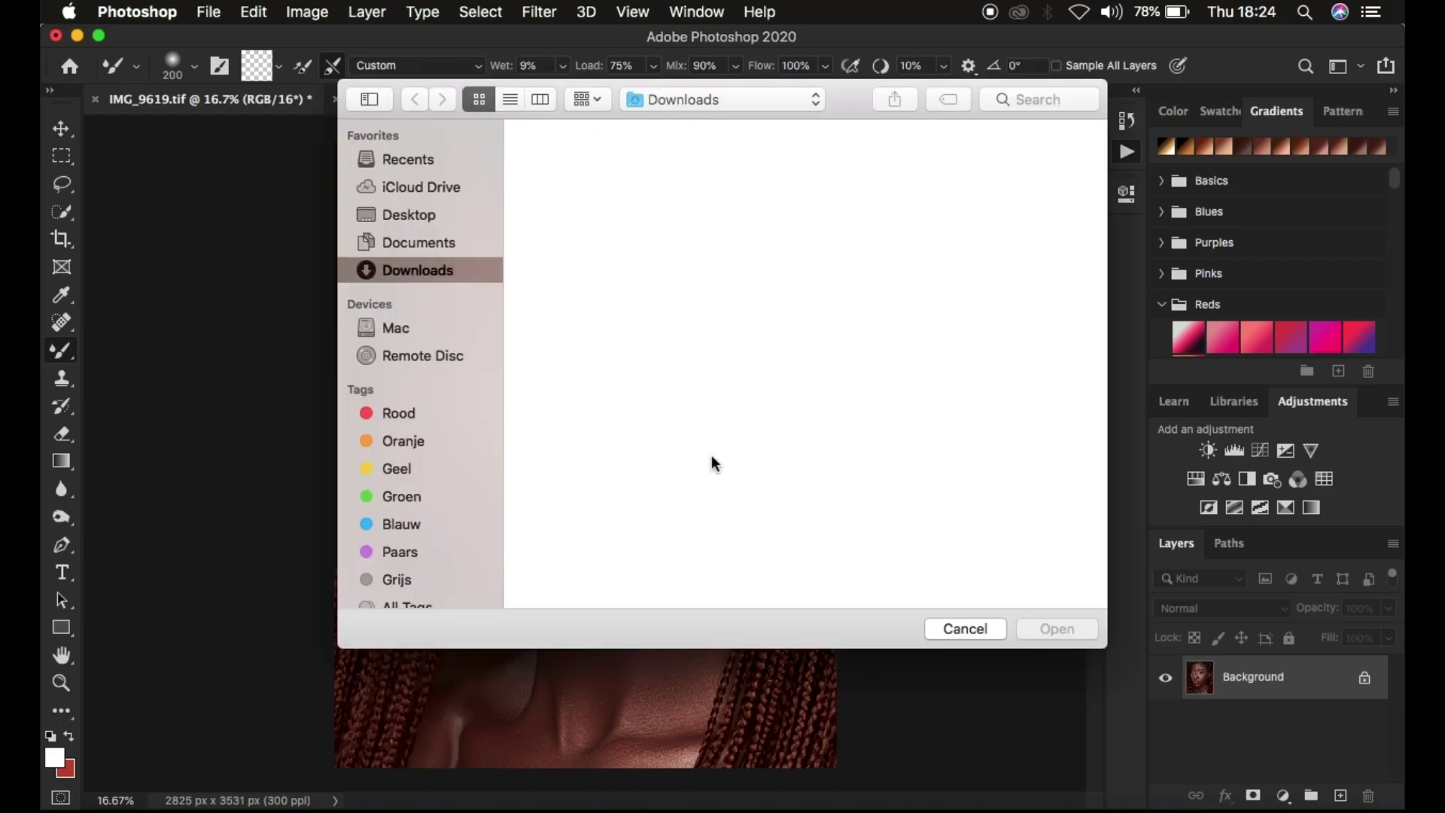
{"action": "left_click", "coordinate": [963, 630]}
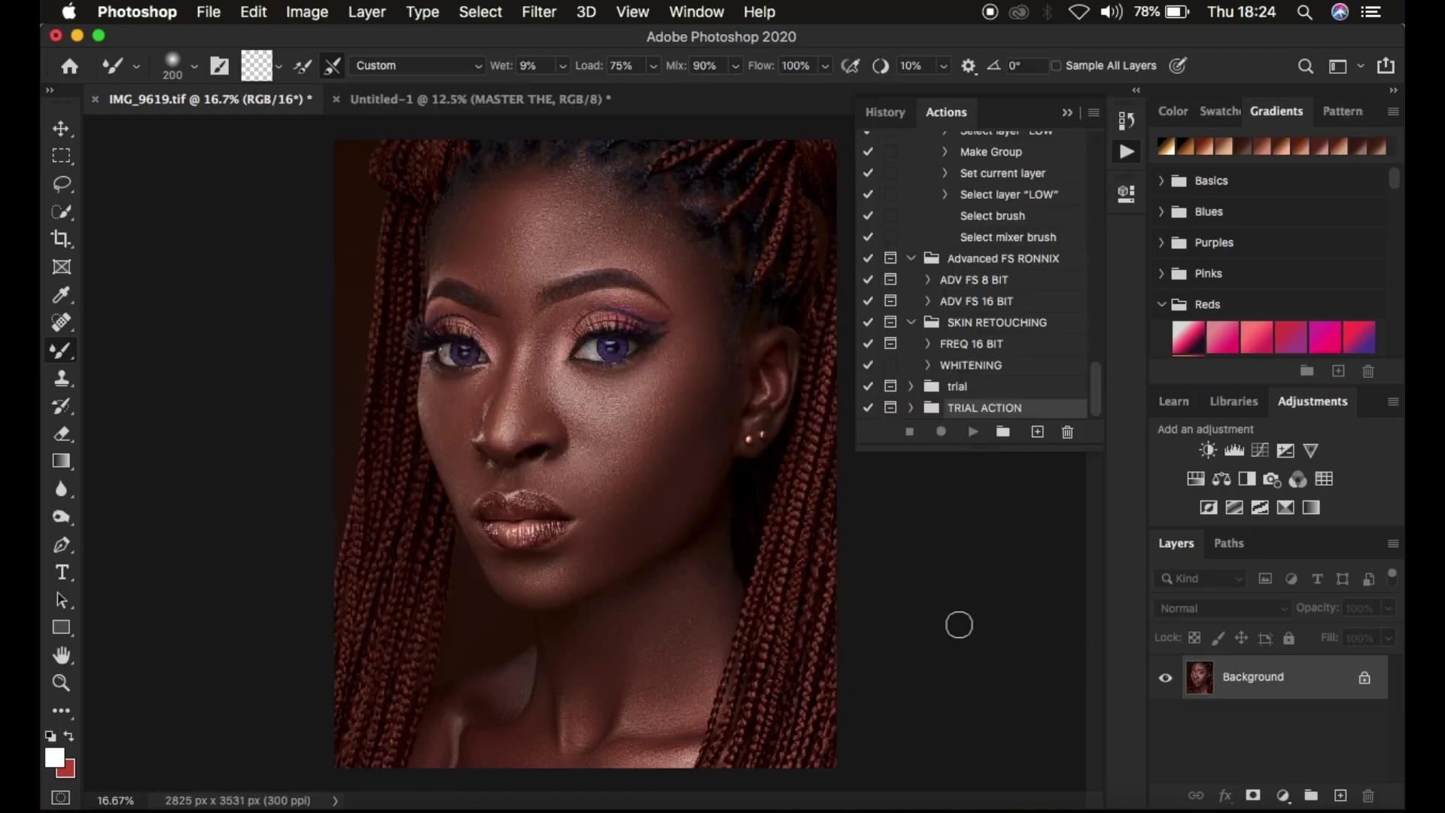
{"action": "left_click", "coordinate": [1065, 117]}
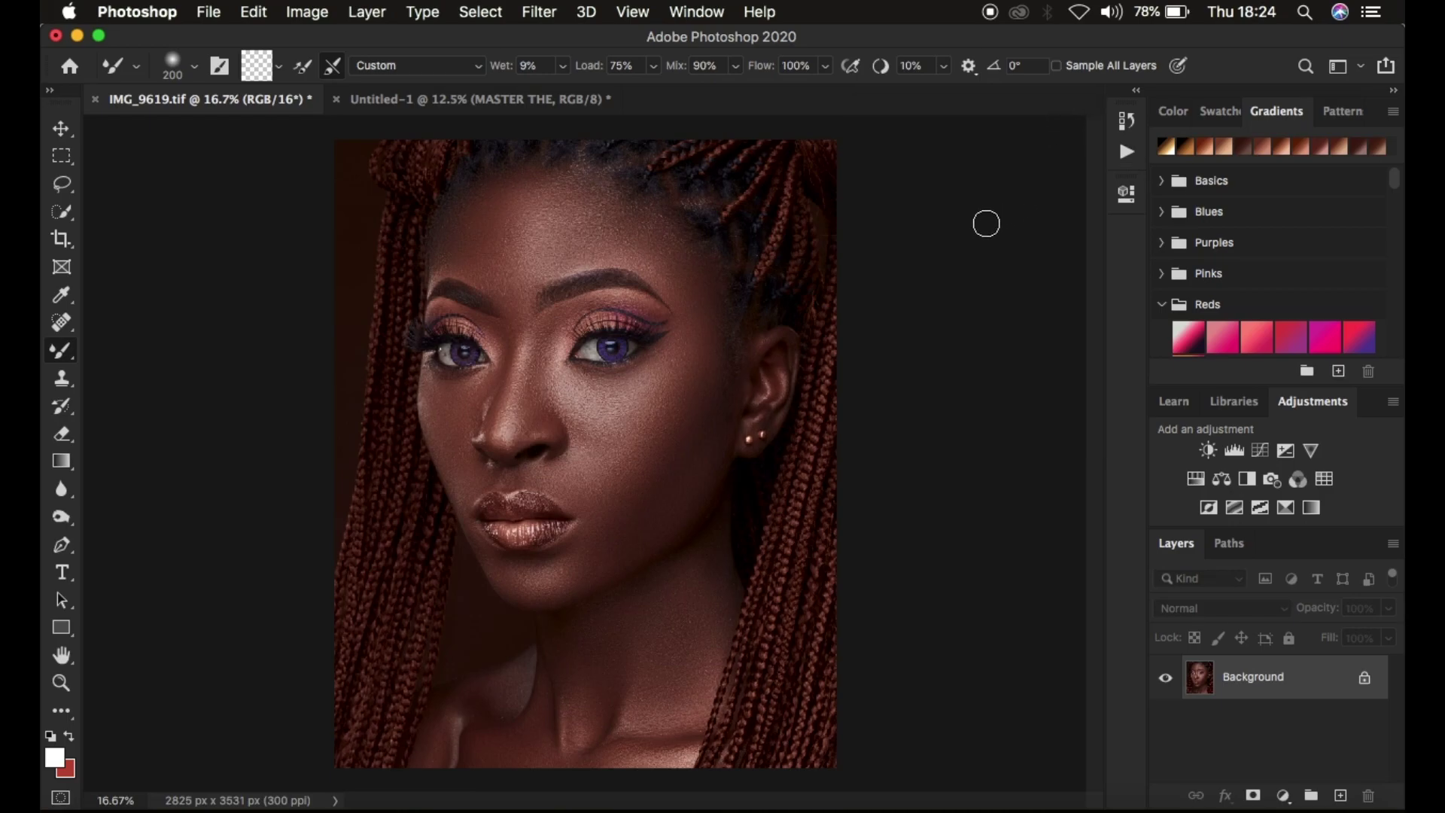